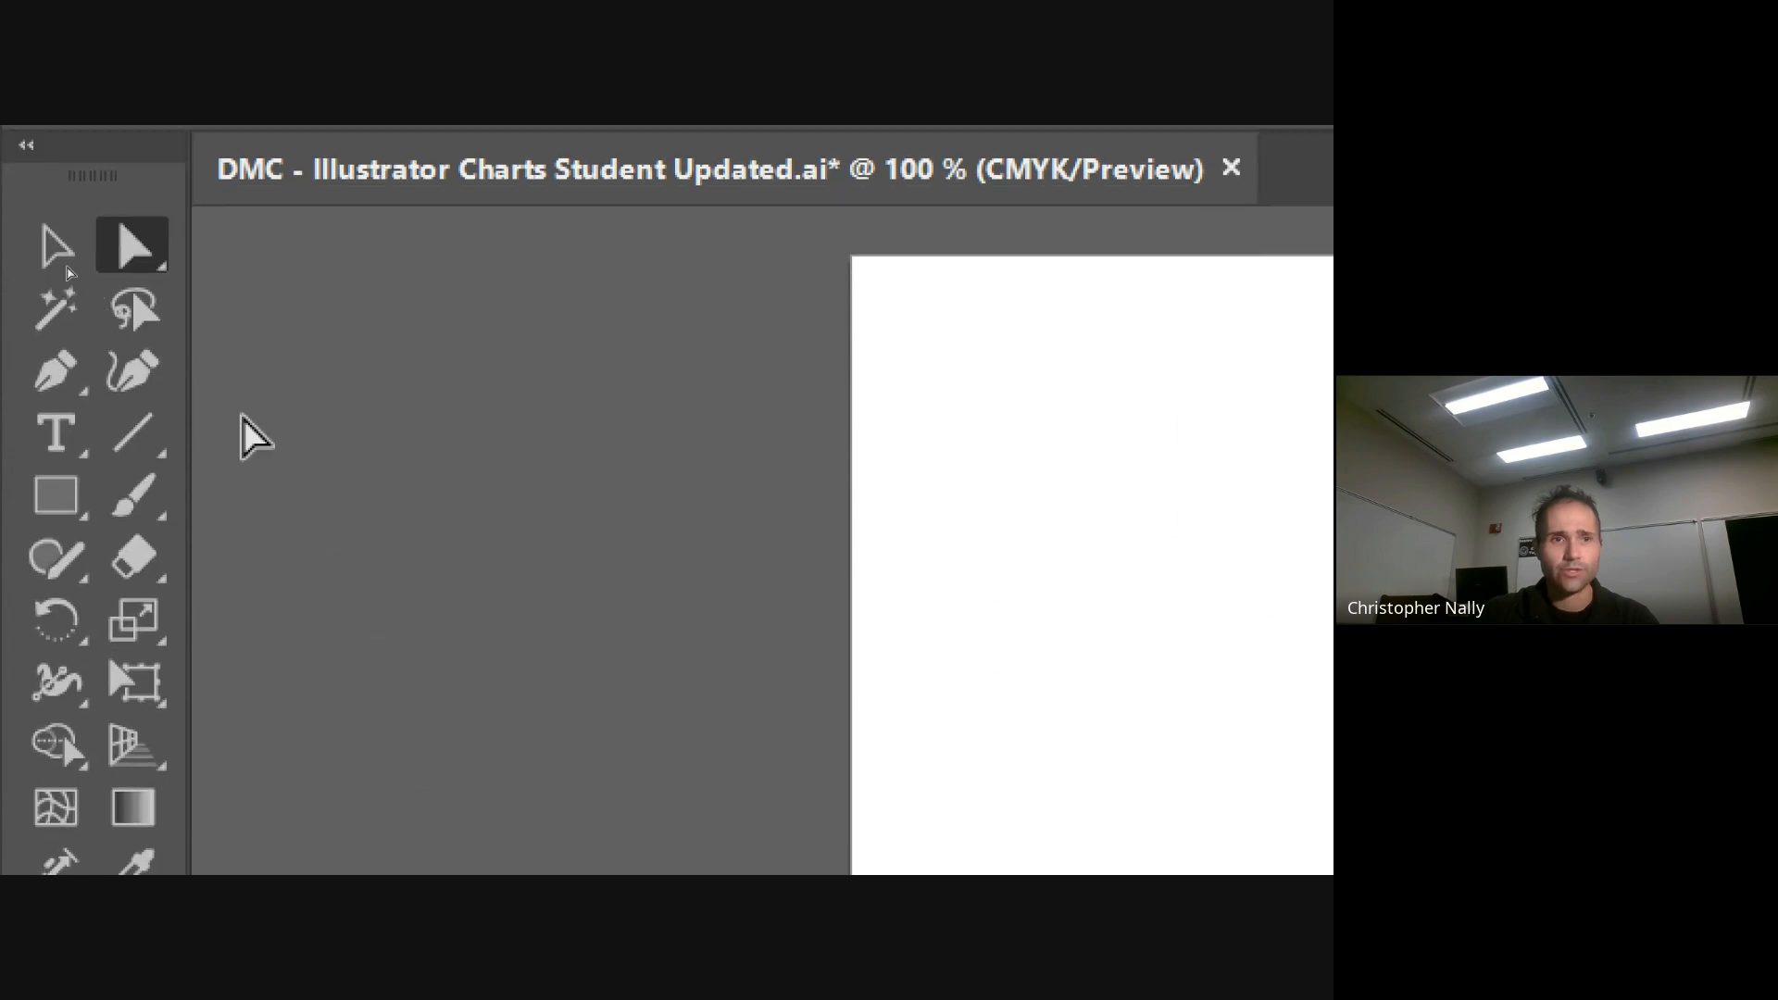
# Draw a pie graph with the Pie Graph Tool across the middle of the blank artboard
pyautogui.click(26, 215)
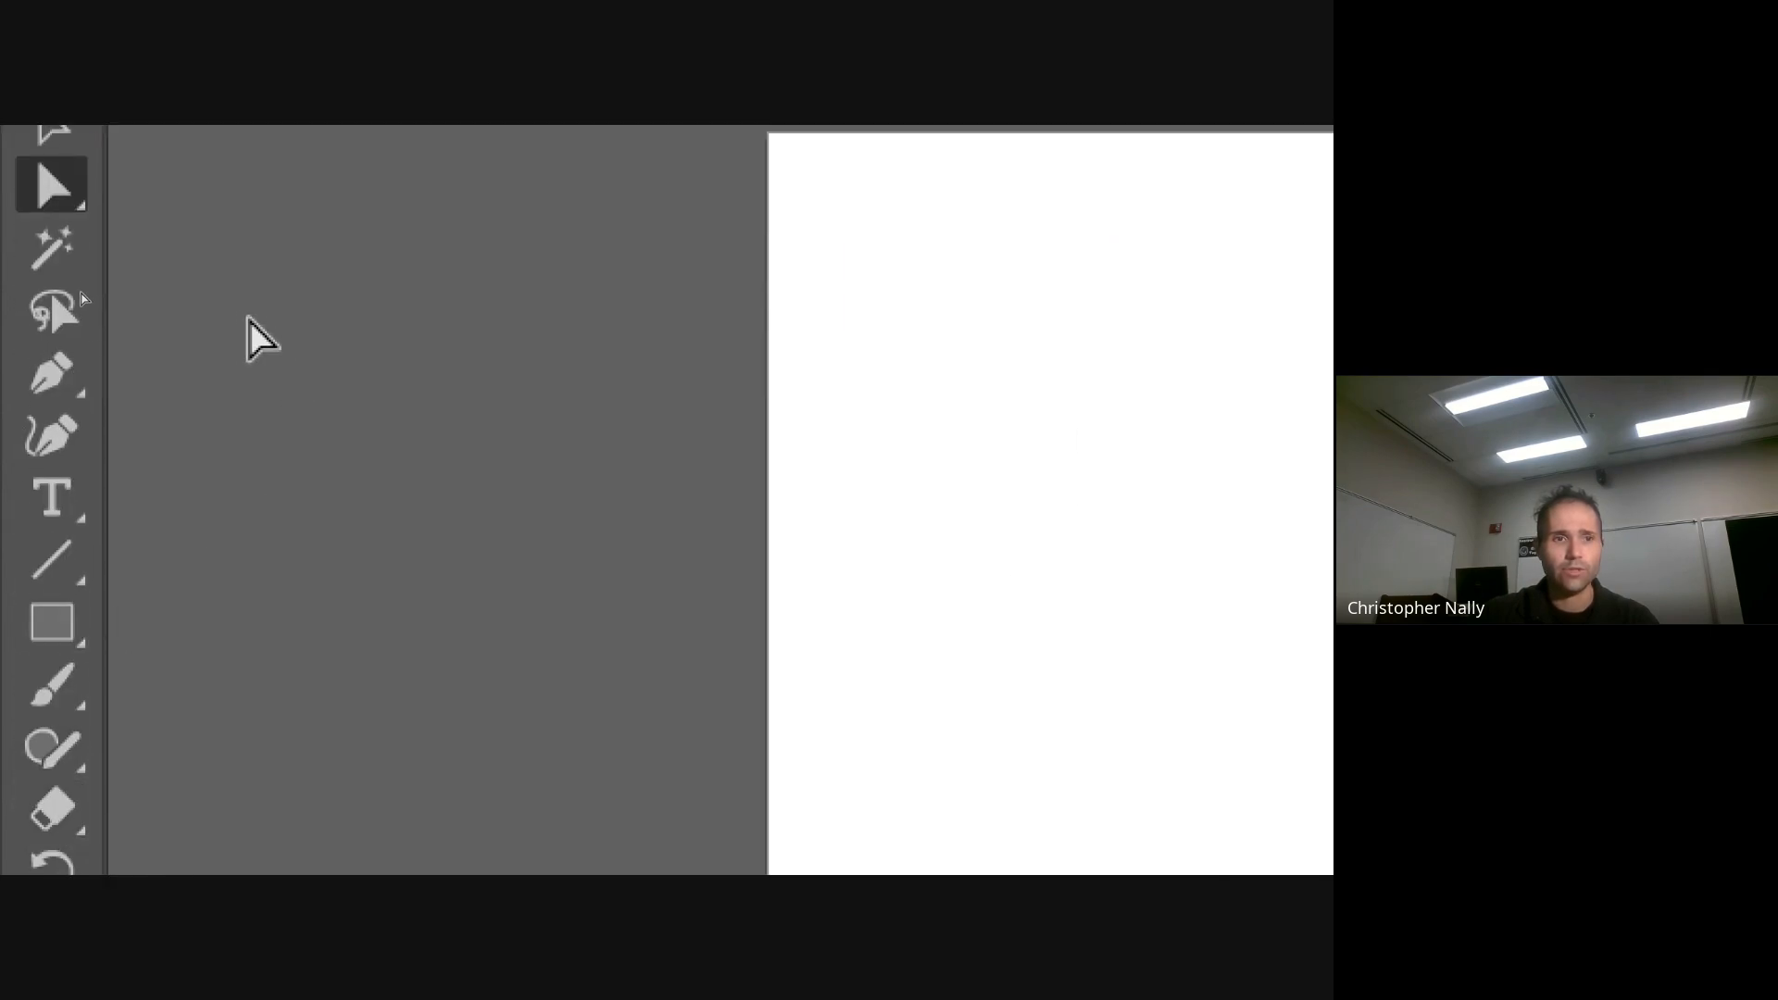
pyautogui.click(20, 286)
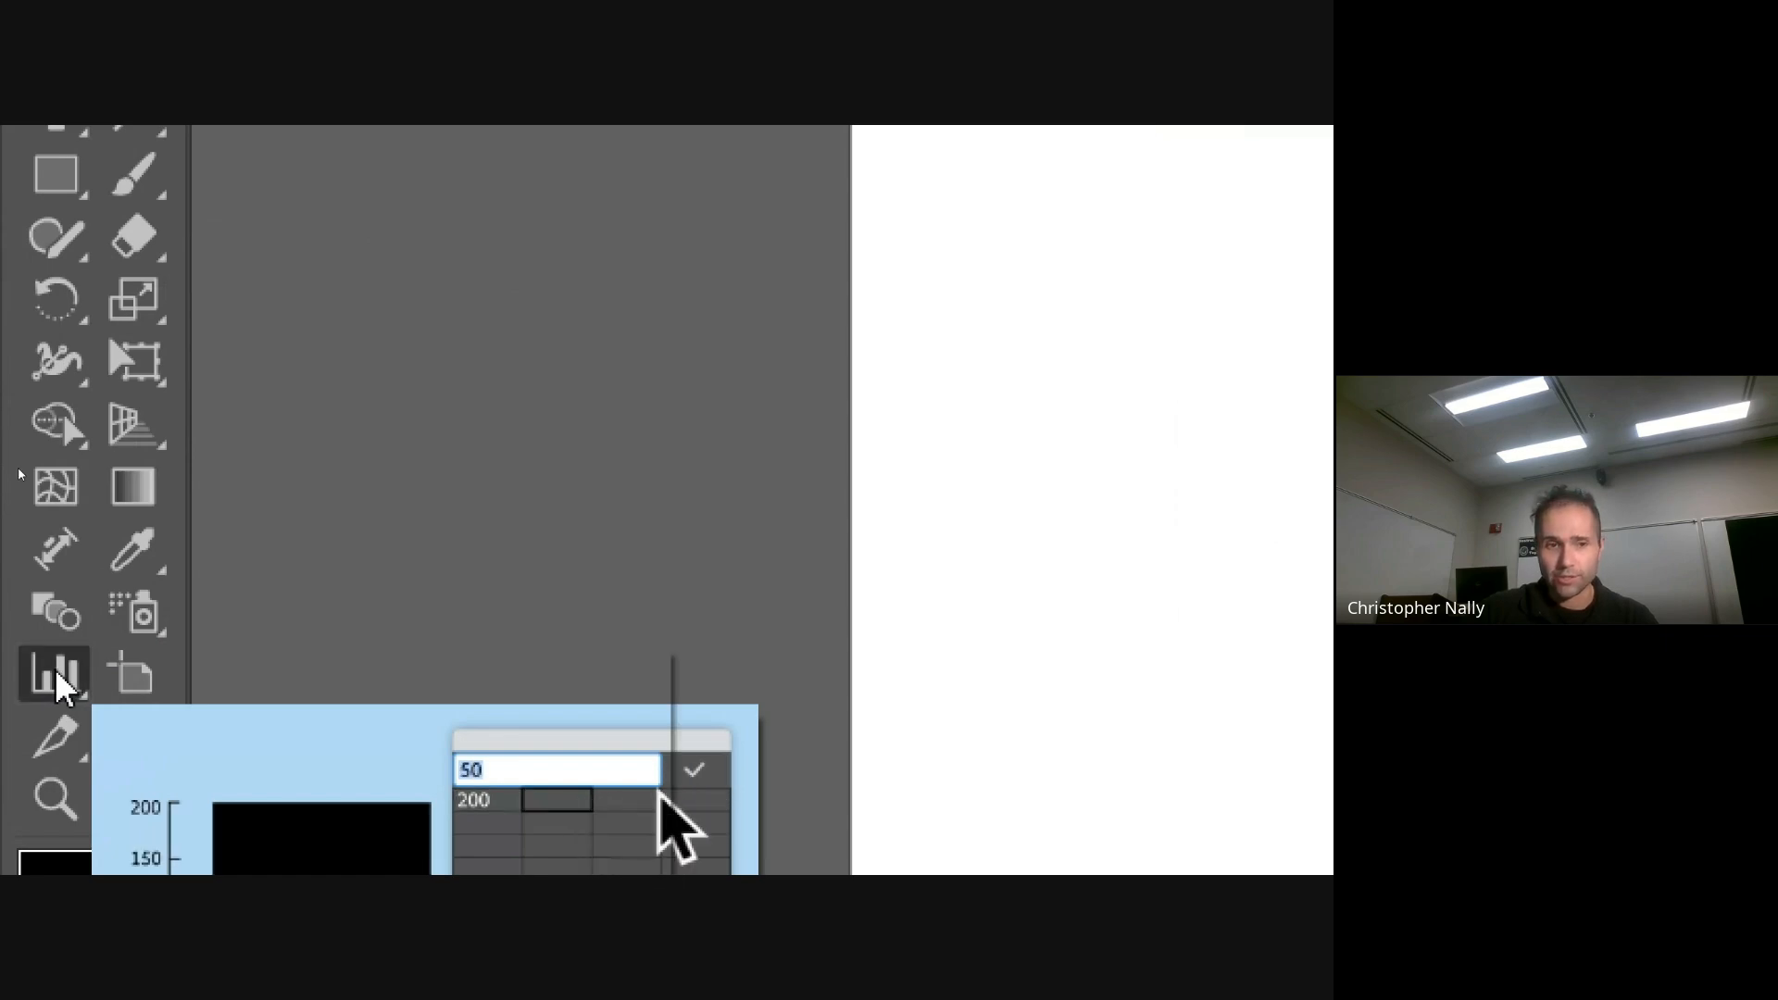
pyautogui.click(57, 675)
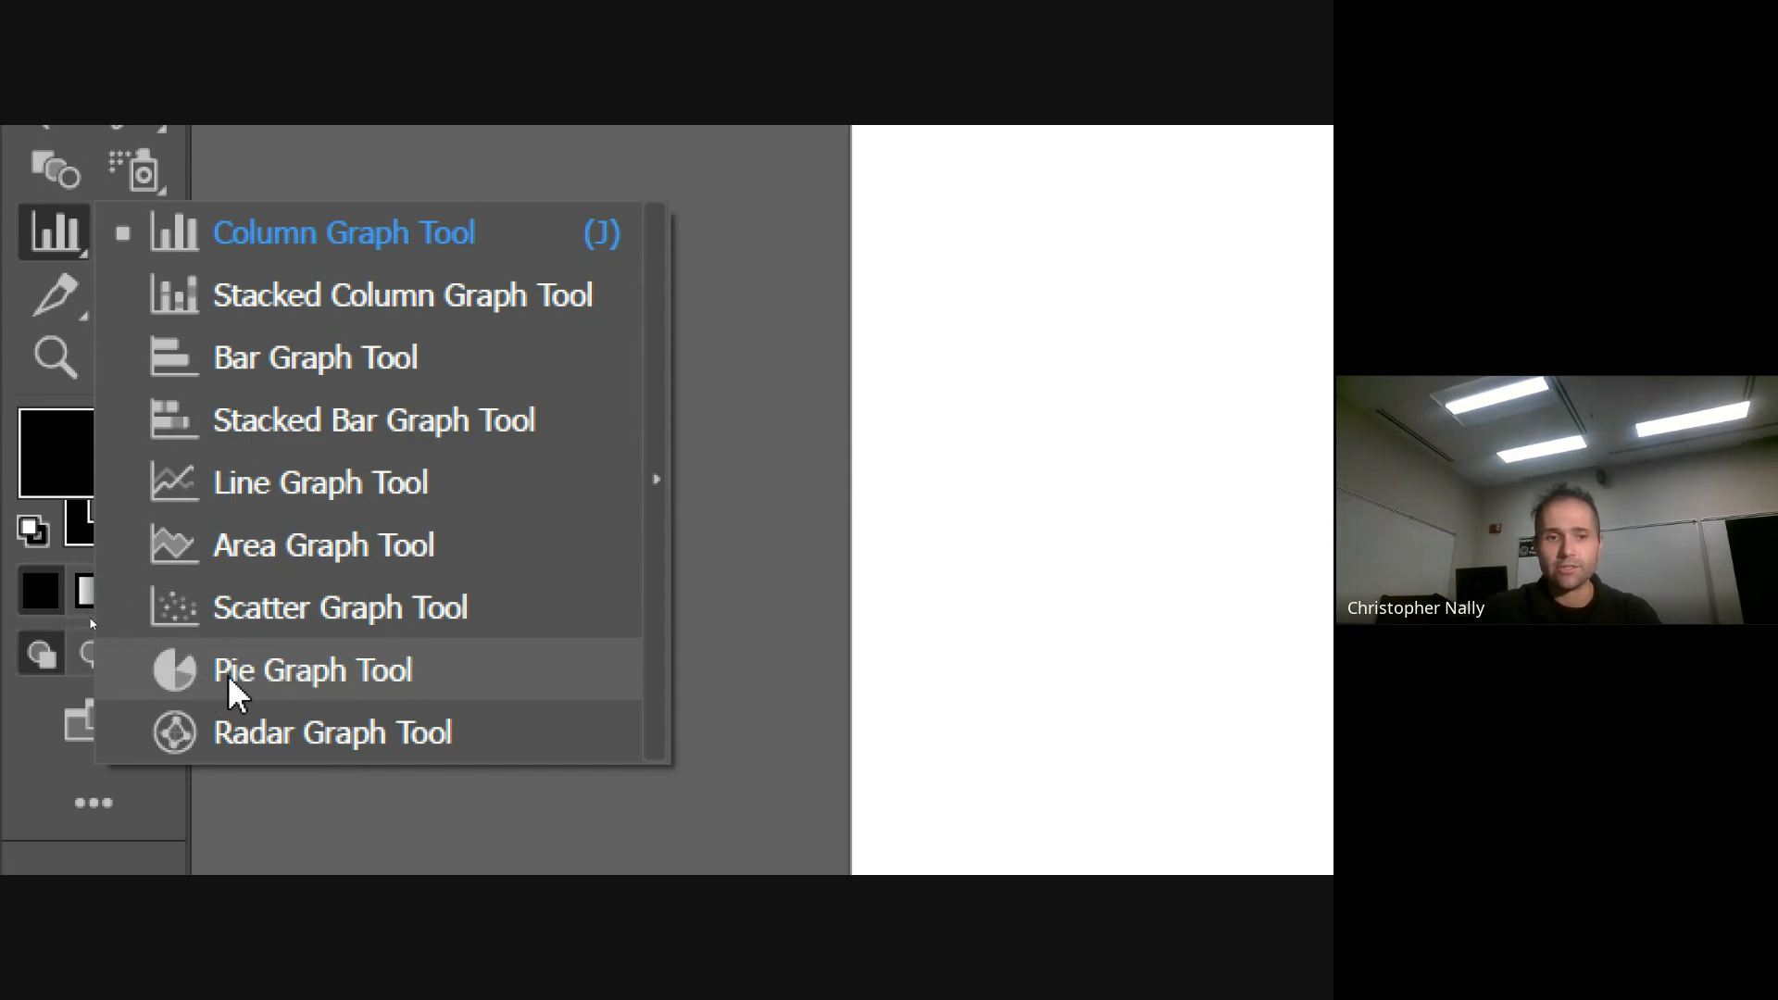
pyautogui.click(301, 693)
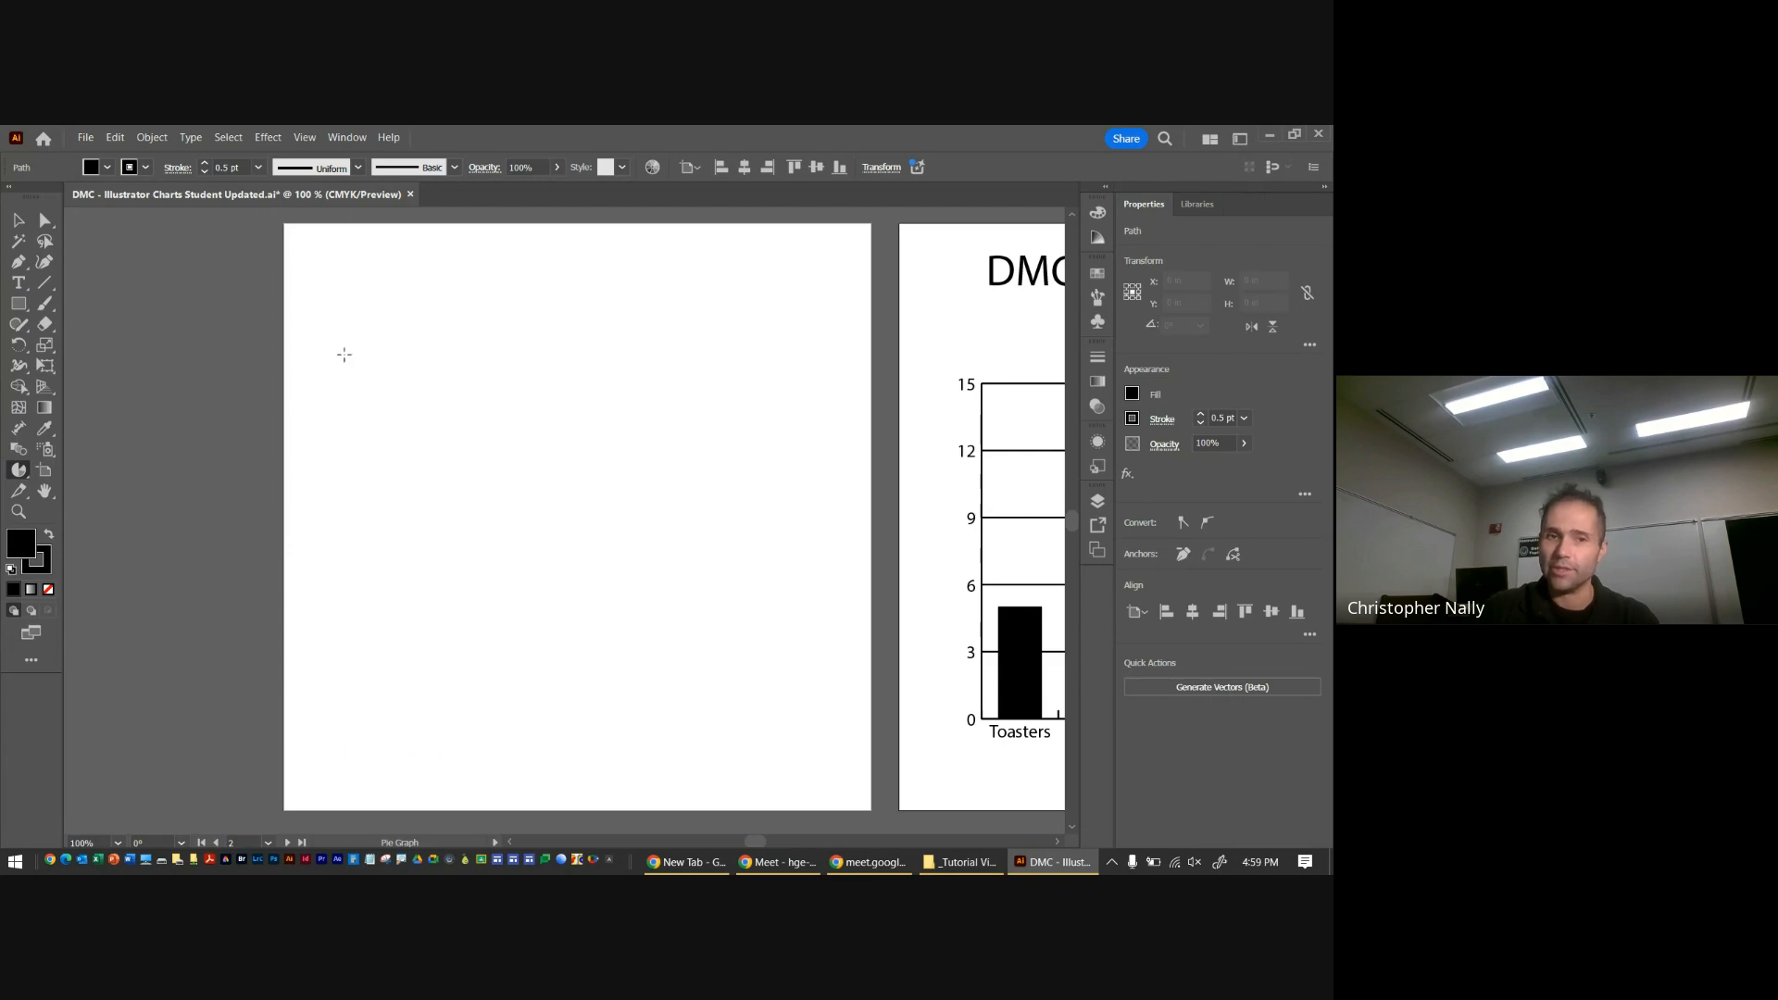
pyautogui.moveTo(339, 321); pyautogui.dragTo(735, 674)
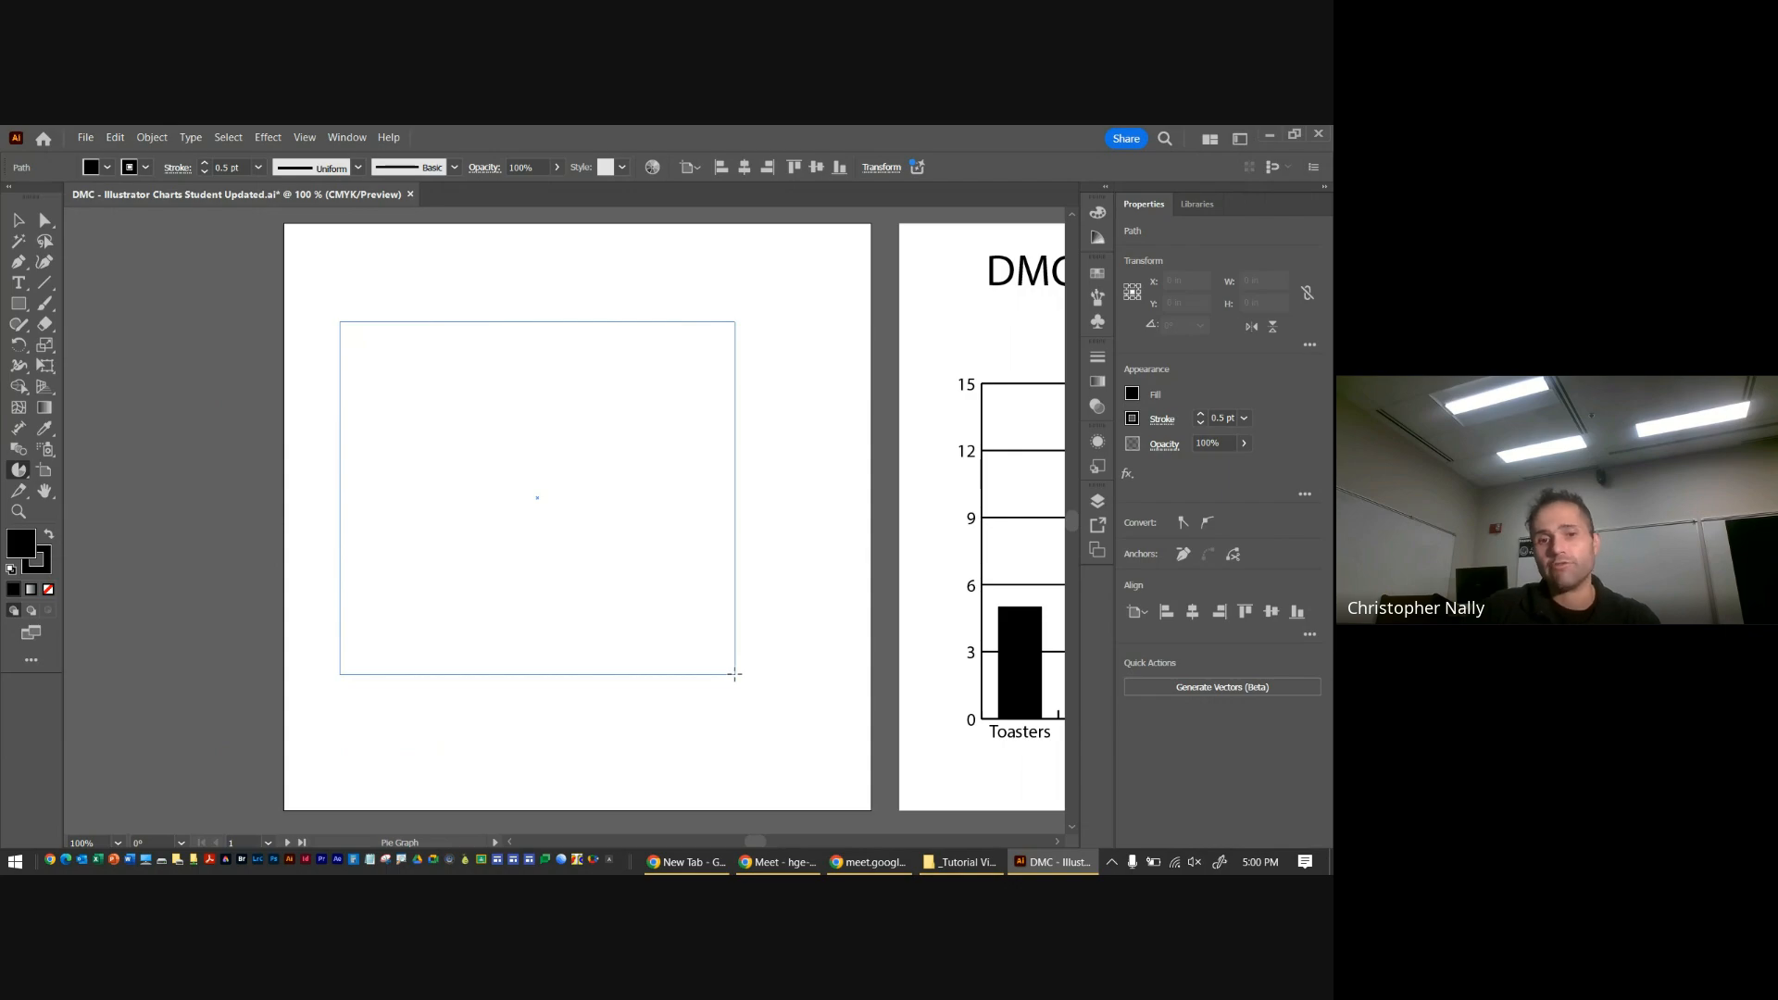
pyautogui.moveTo(736, 674)
pyautogui.mouseDown()
pyautogui.moveTo(723, 657)
pyautogui.moveTo(729, 674)
pyautogui.mouseUp()
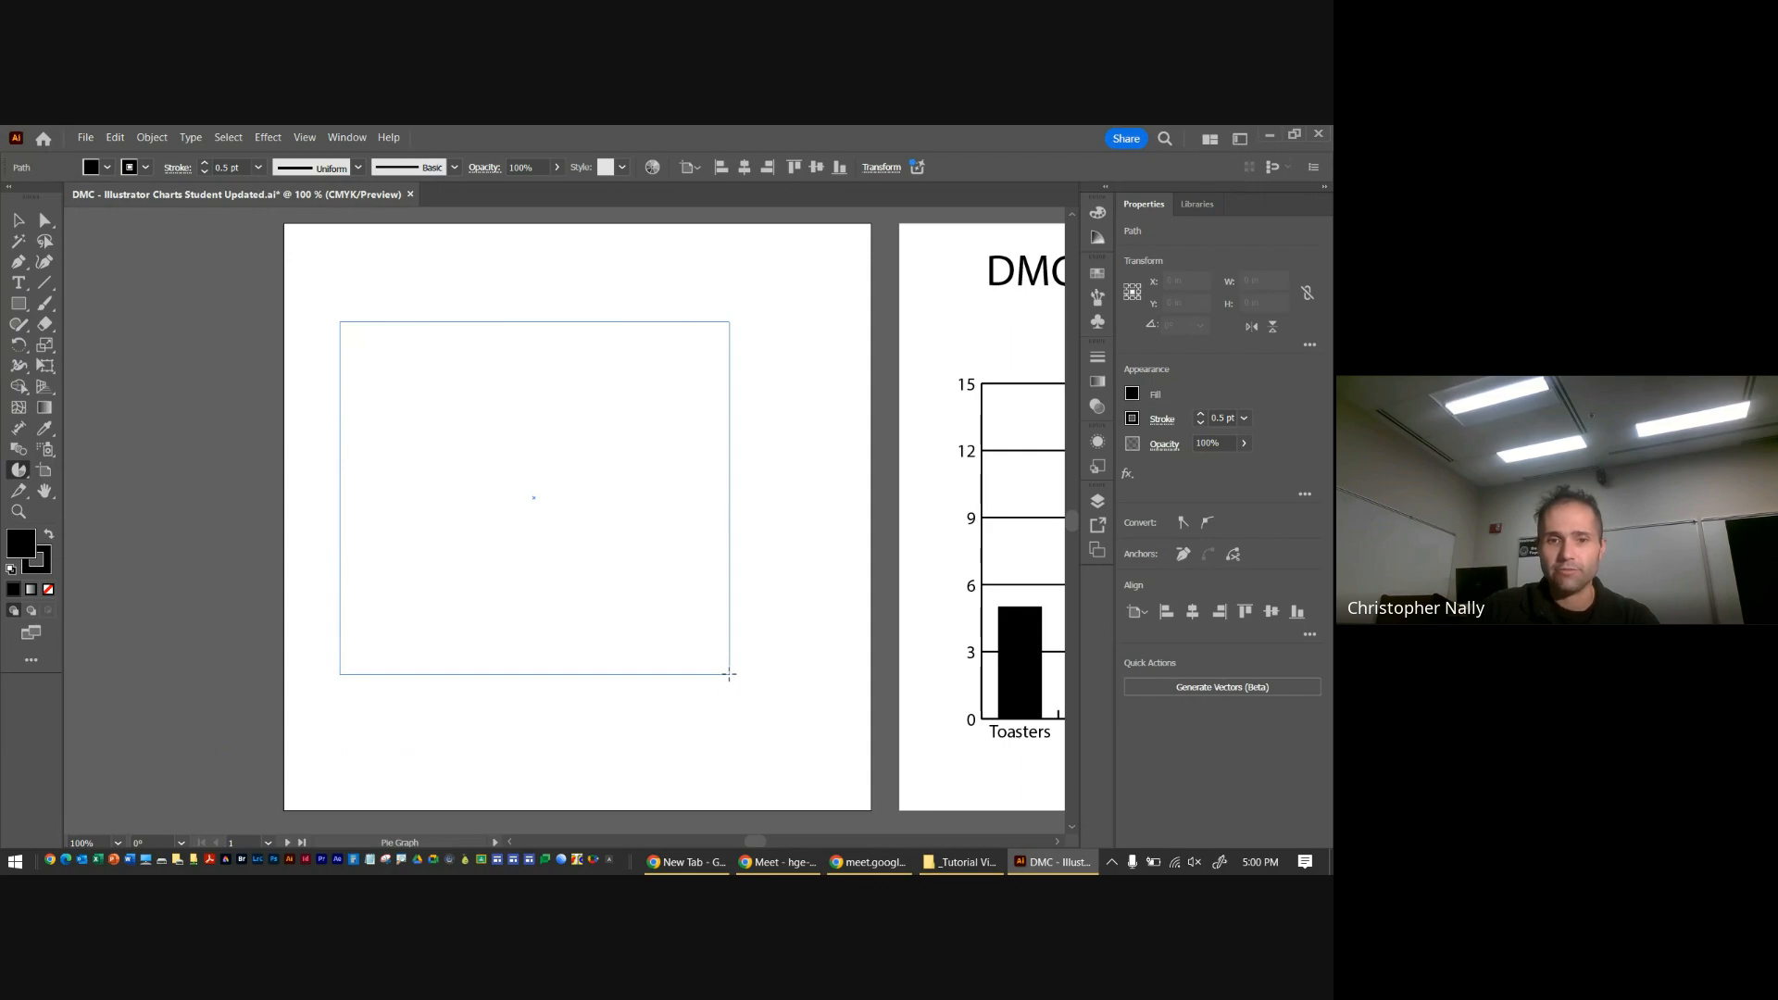
pyautogui.moveTo(729, 674); pyautogui.dragTo(729, 674)
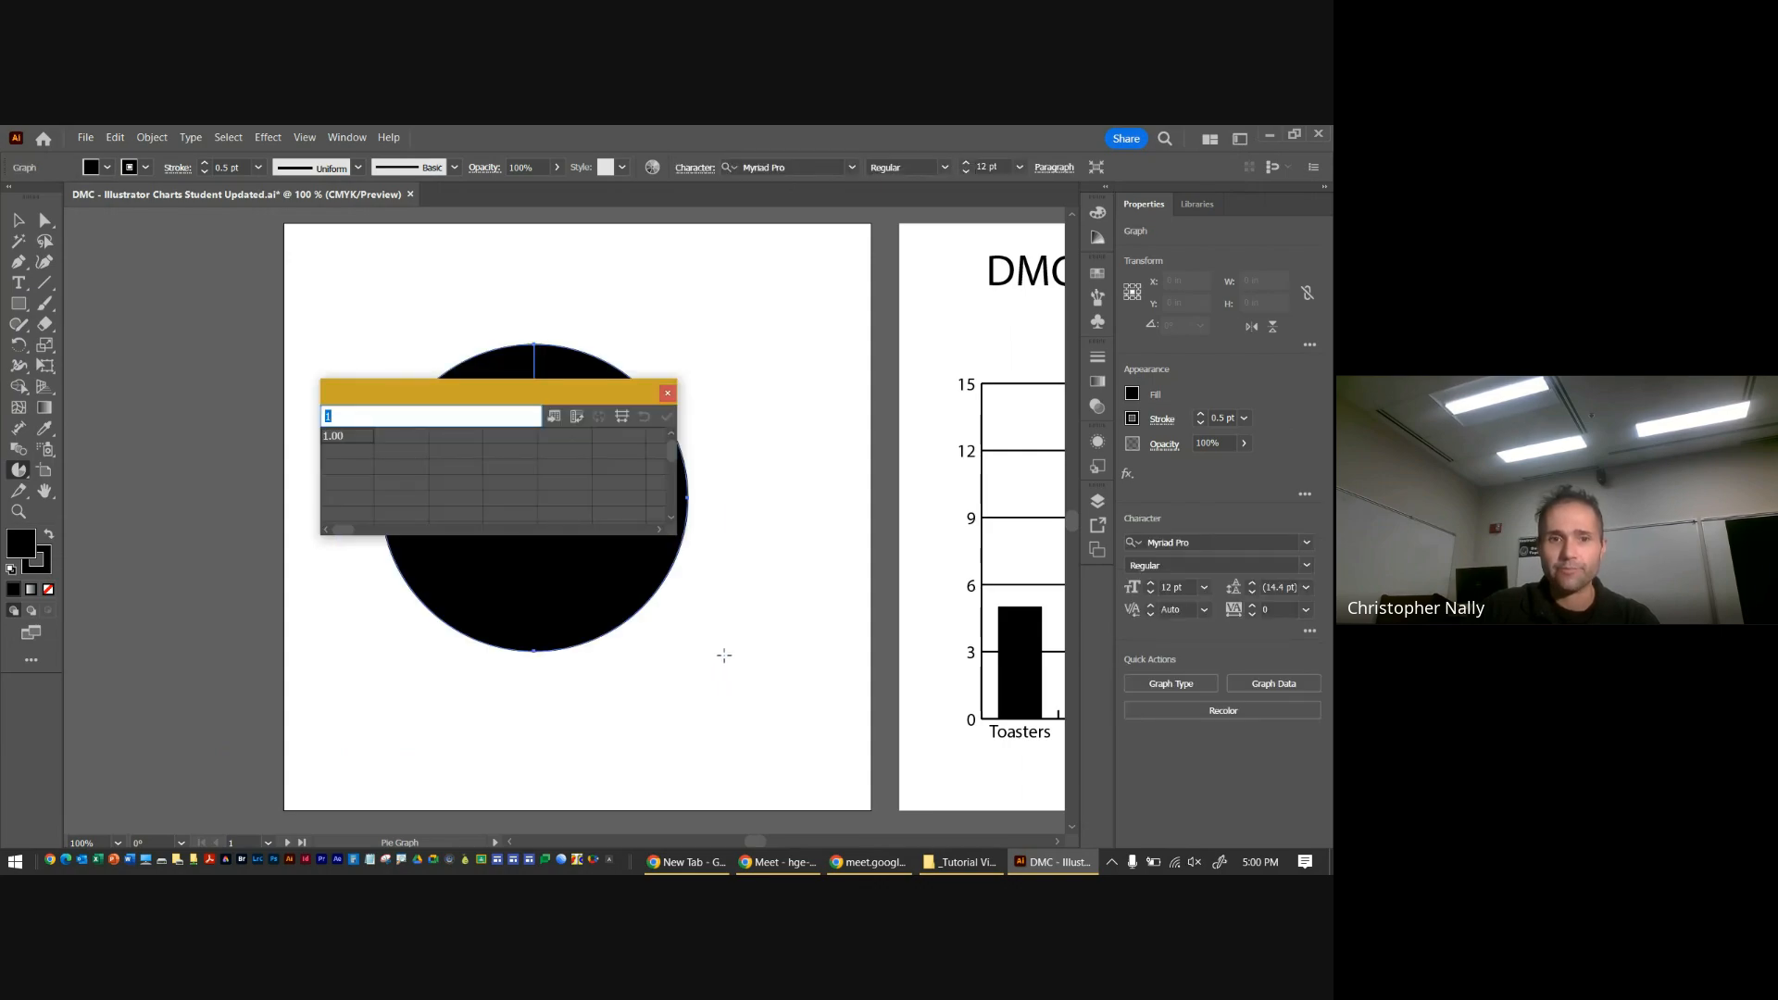
# Reposition the graph data window and enlarge it to show more rows and columns
pyautogui.moveTo(535, 394); pyautogui.dragTo(793, 507)
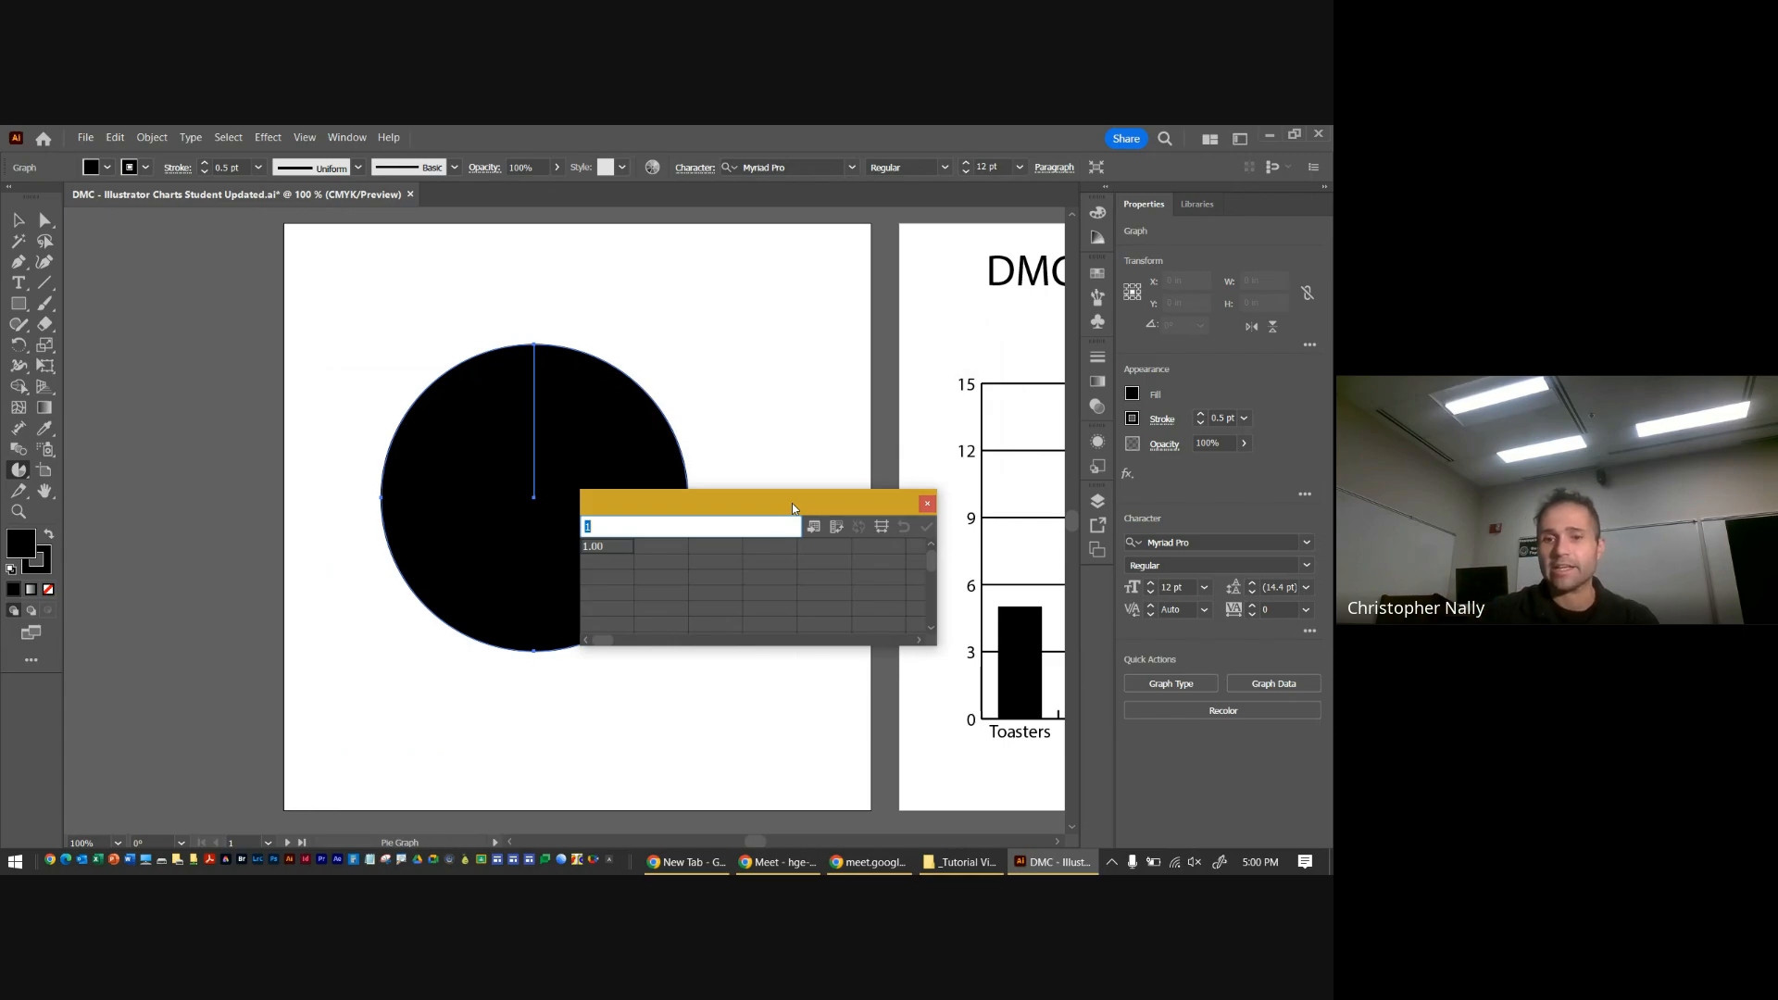
pyautogui.moveTo(937, 649); pyautogui.dragTo(1045, 747)
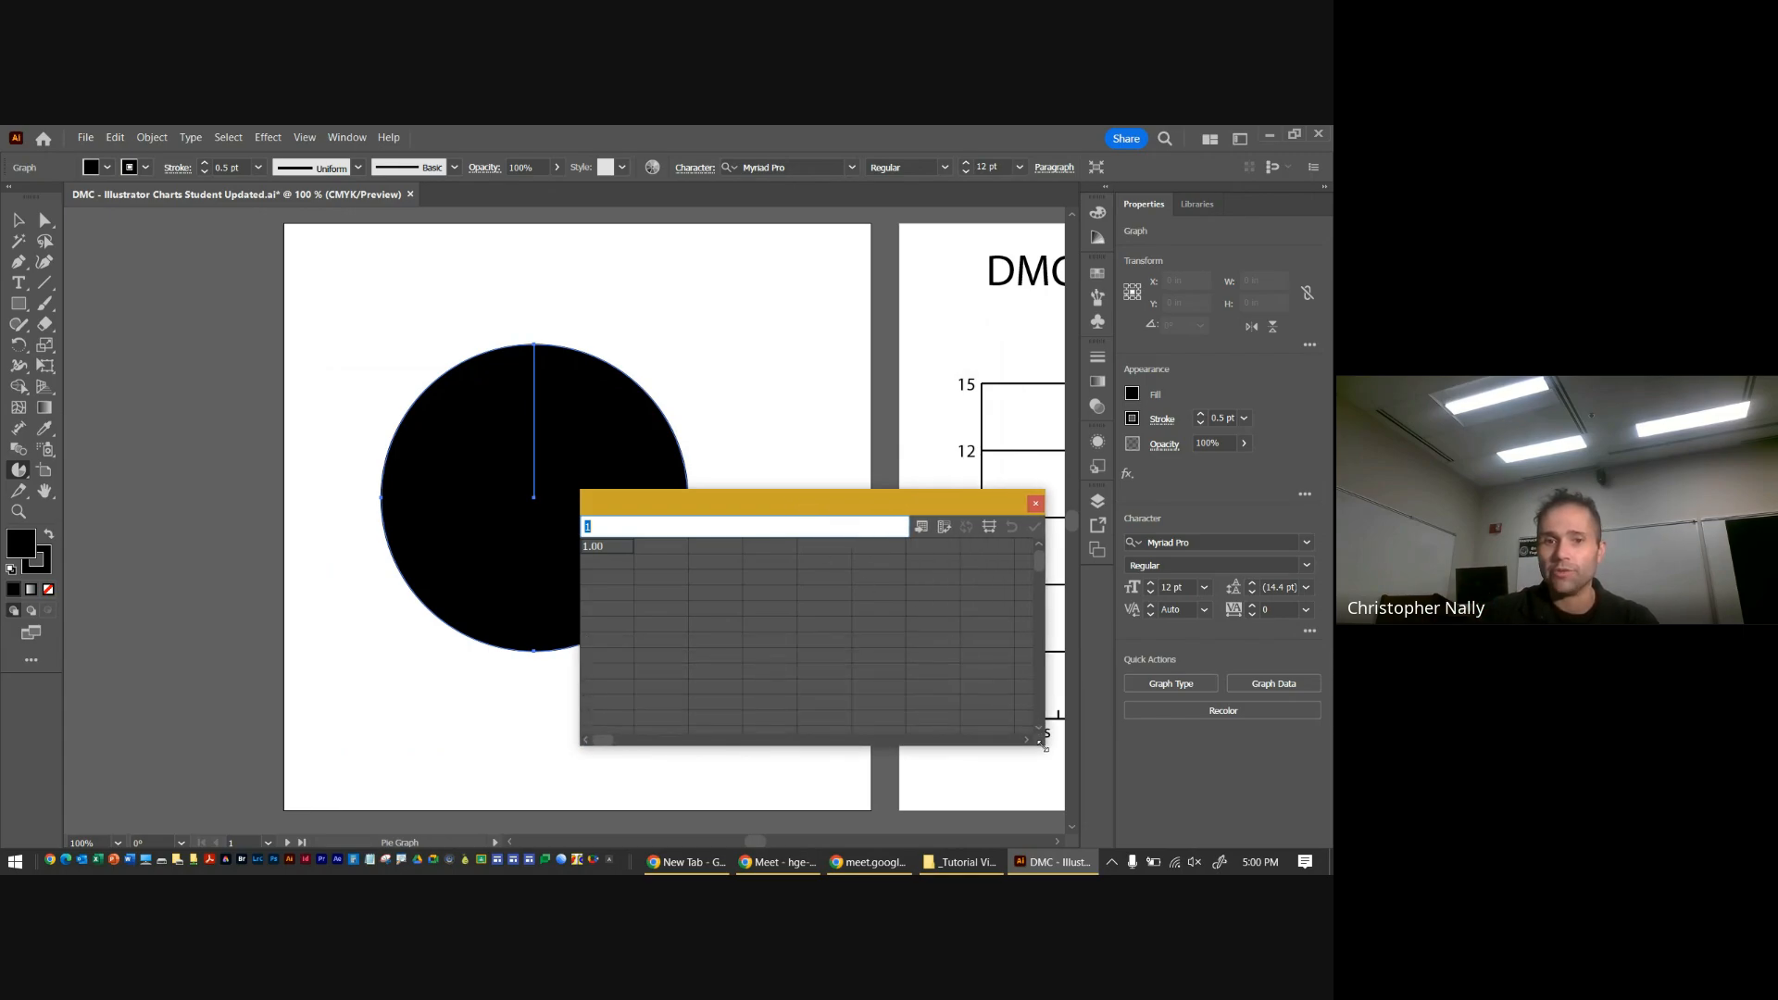
pyautogui.moveTo(775, 514); pyautogui.dragTo(754, 402)
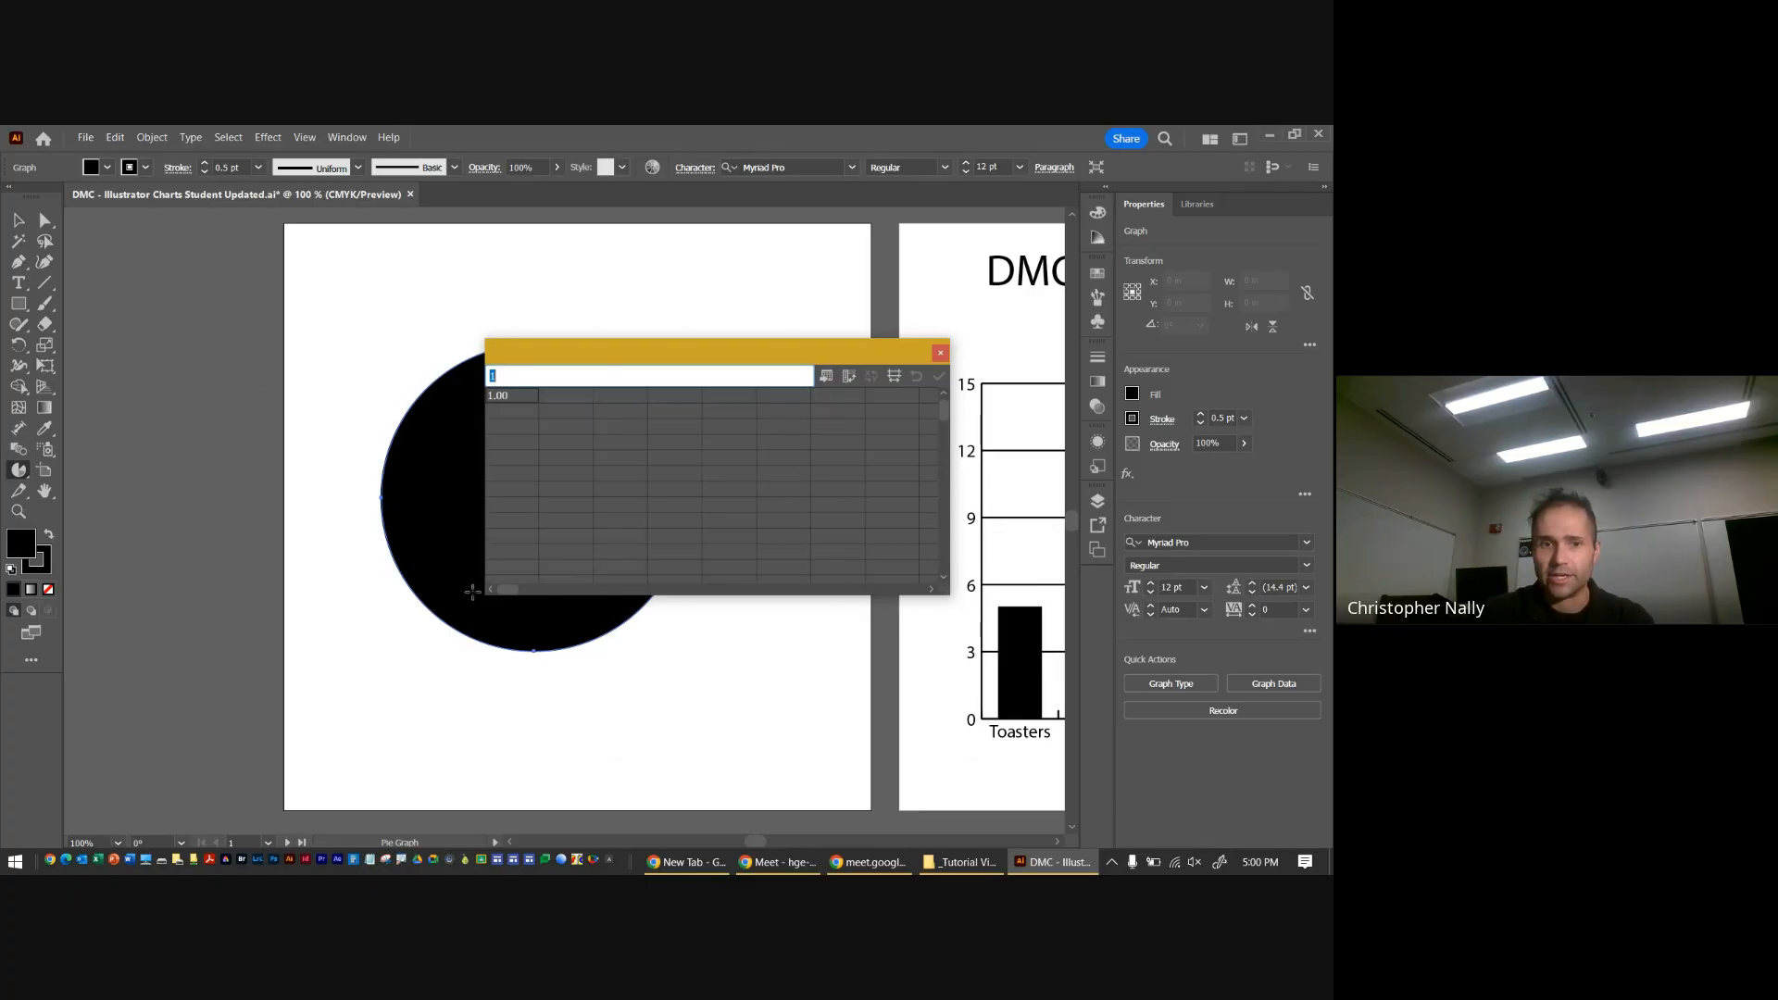
pyautogui.moveTo(982, 601); pyautogui.dragTo(1054, 682)
pyautogui.moveTo(979, 643); pyautogui.dragTo(971, 658)
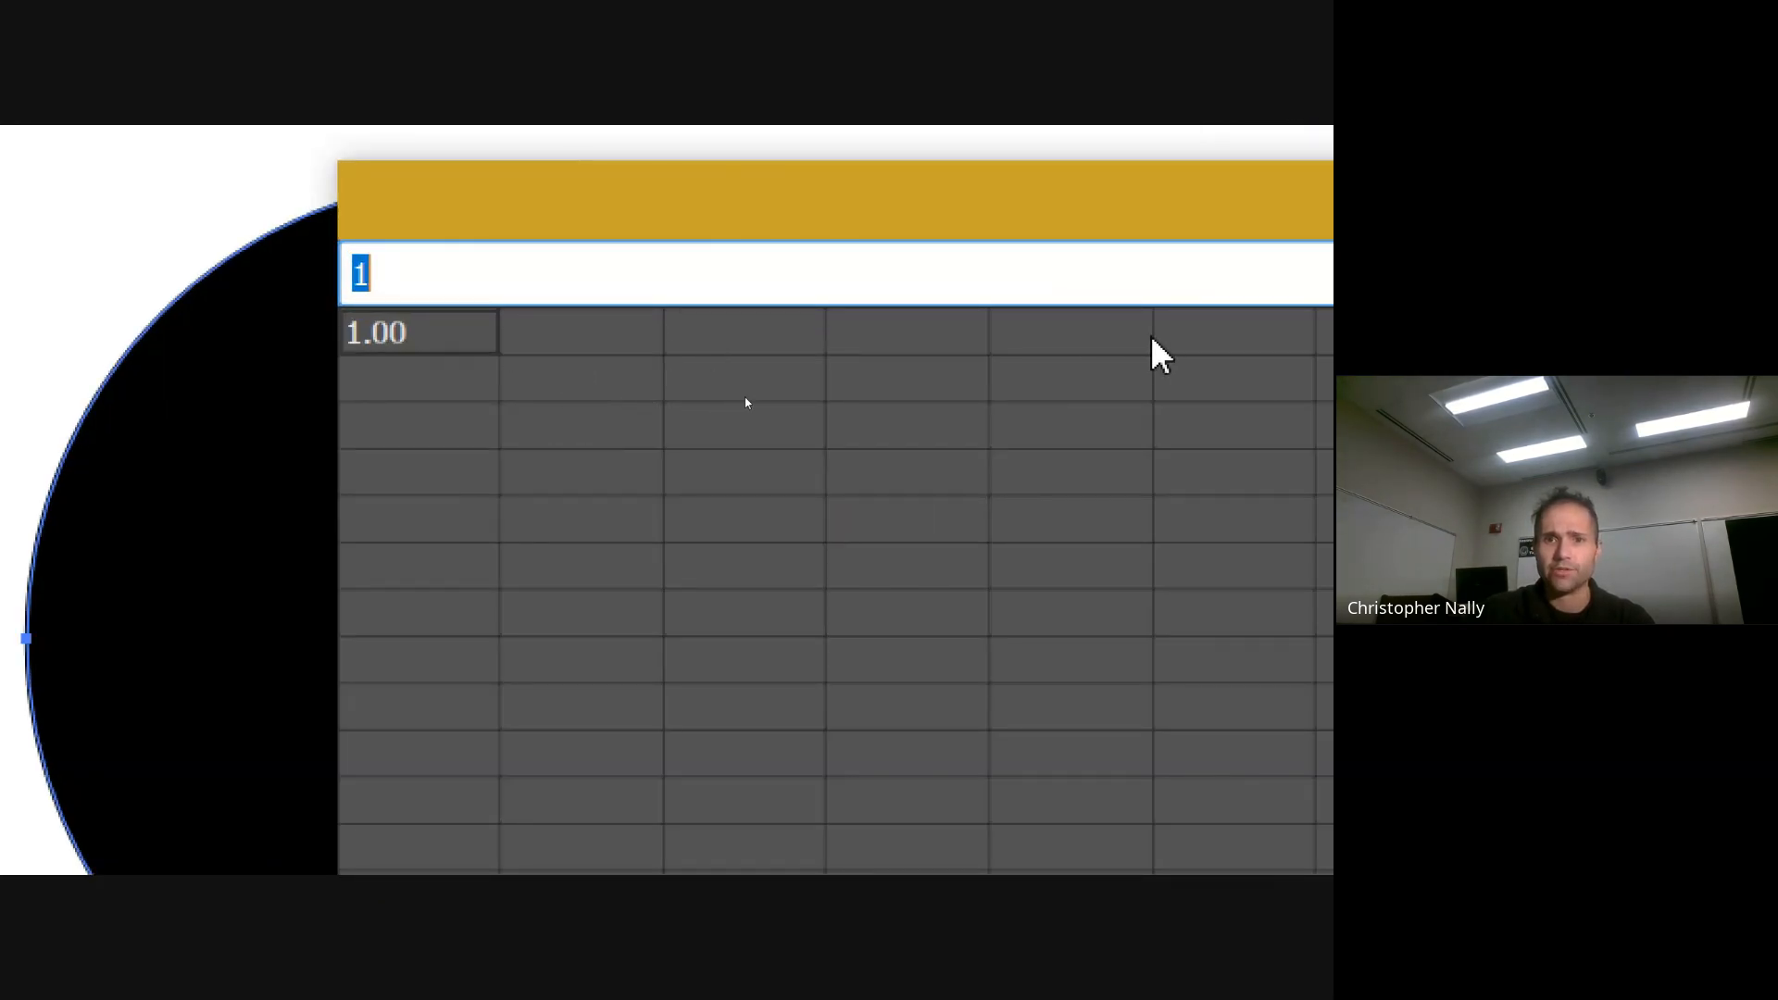
# Enter Apple and Strawberry as the first two column labels in the top row of the graph data
pyautogui.click(456, 393)
pyautogui.click(438, 337)
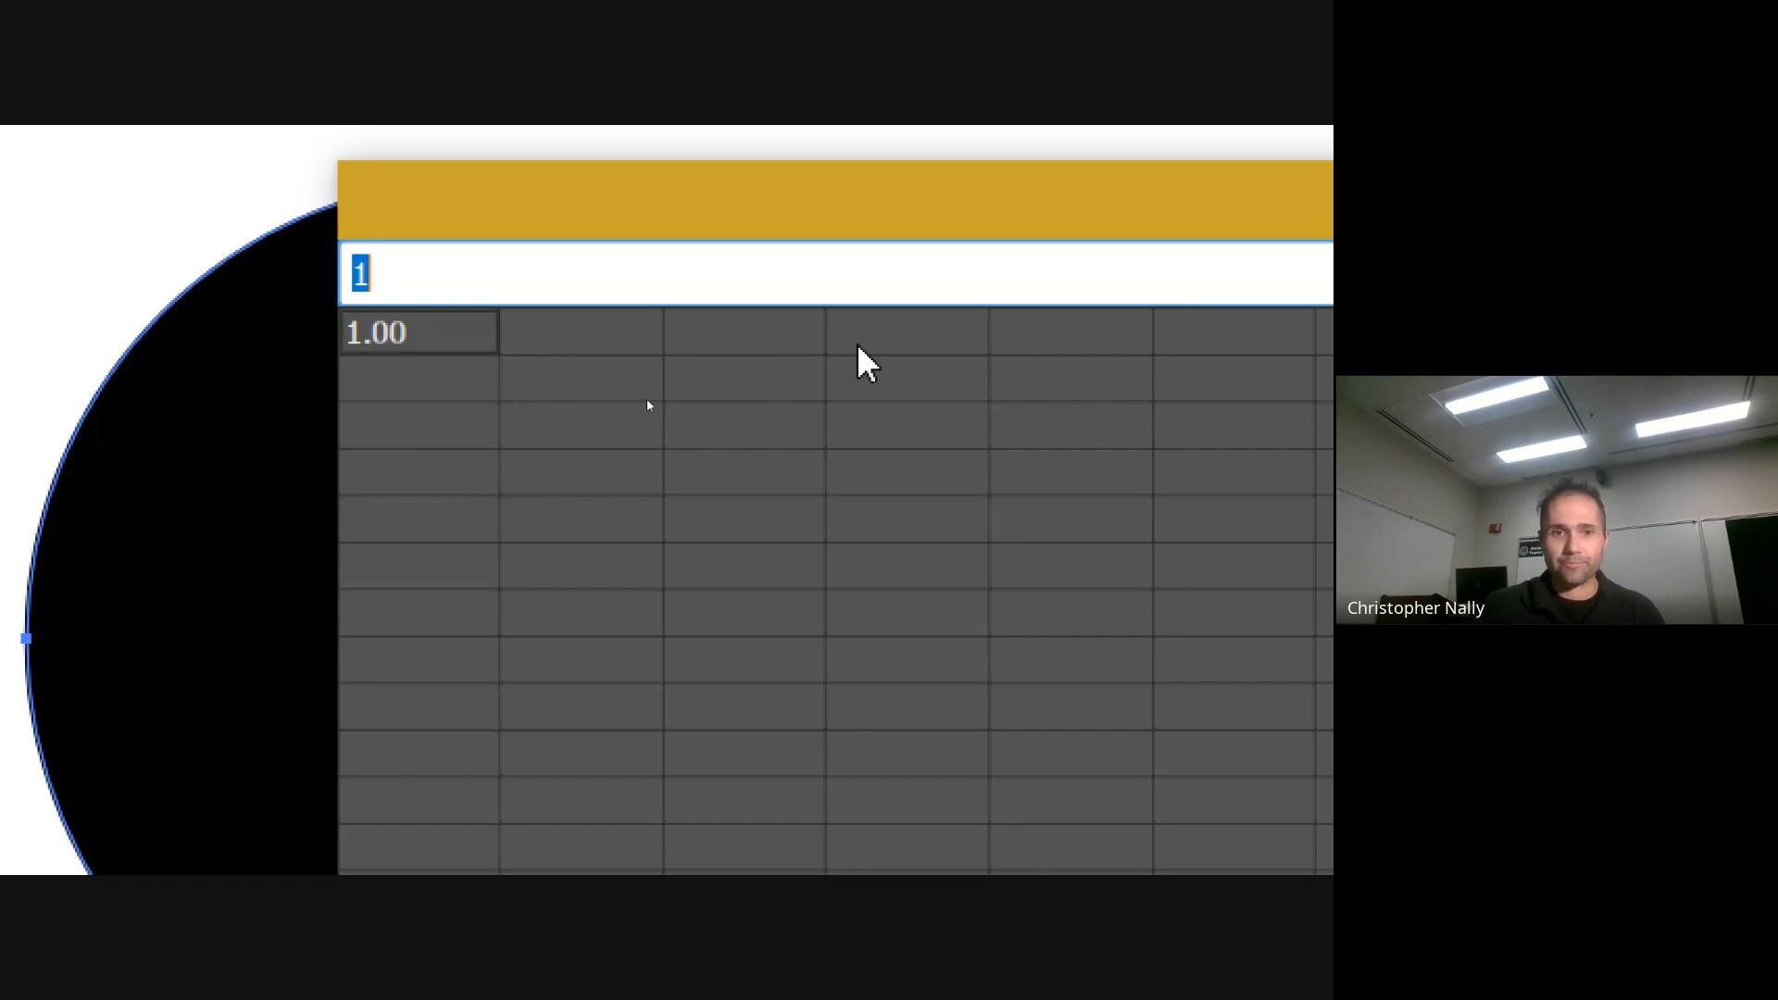
pyautogui.write('Apple')
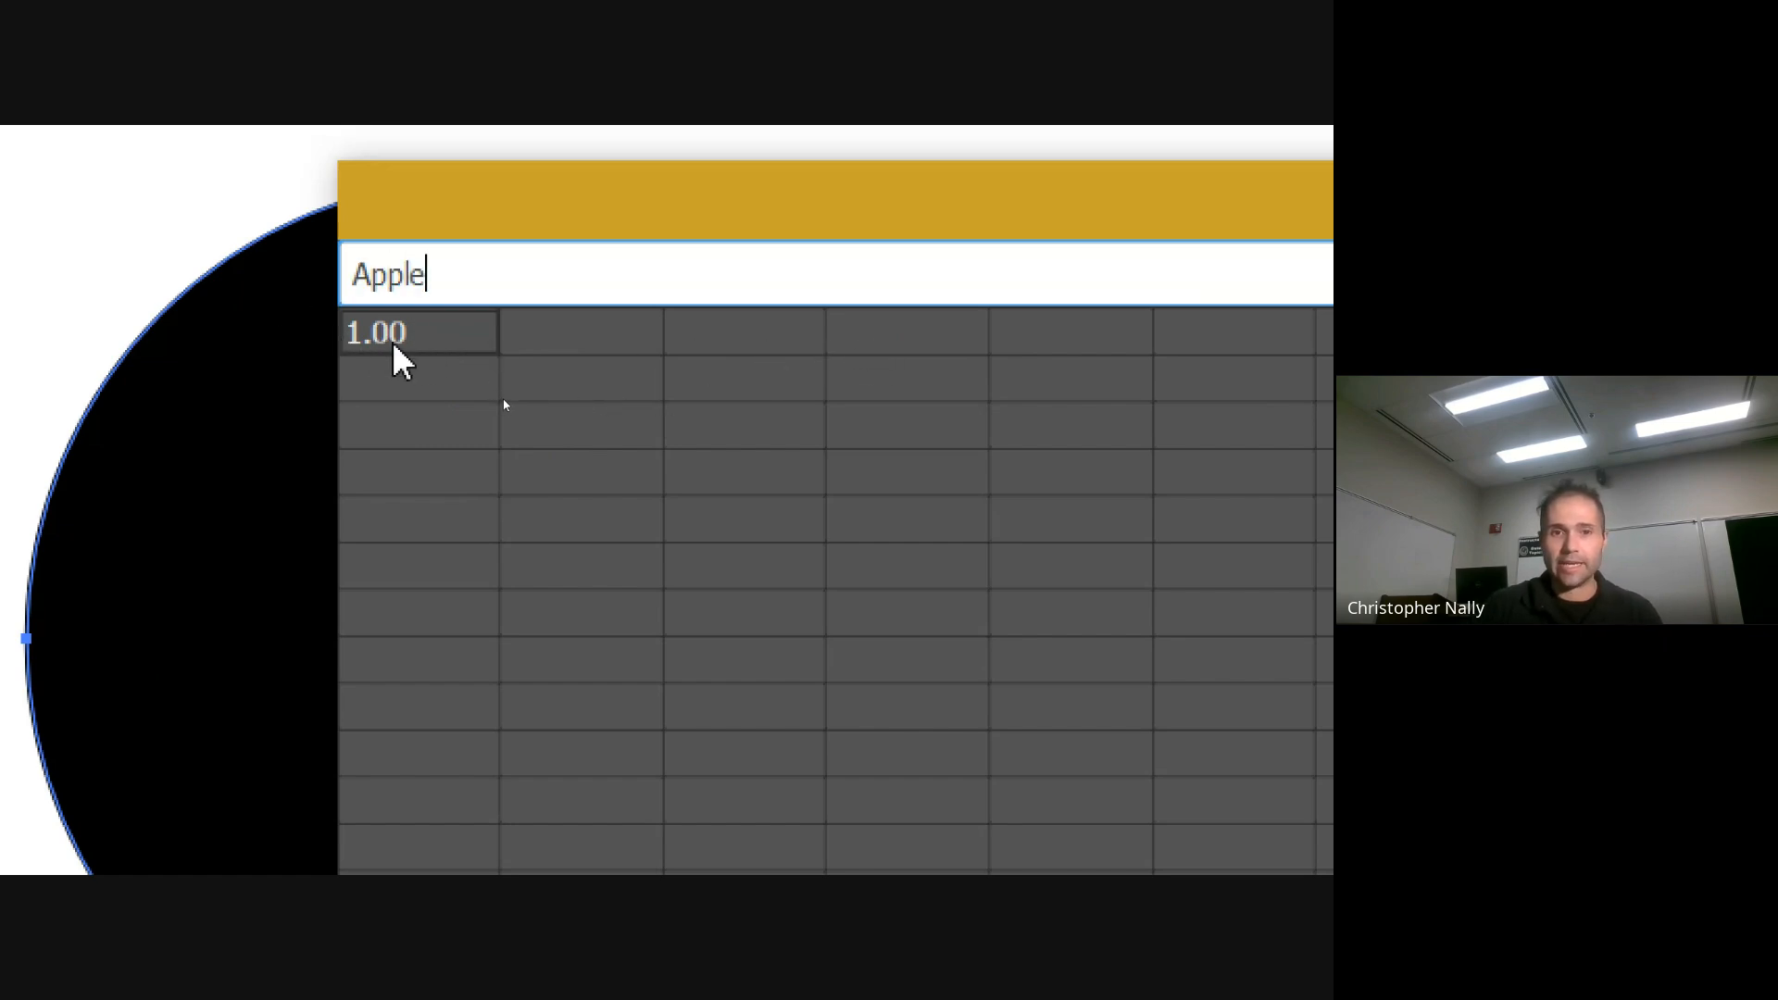
pyautogui.press('Tab')
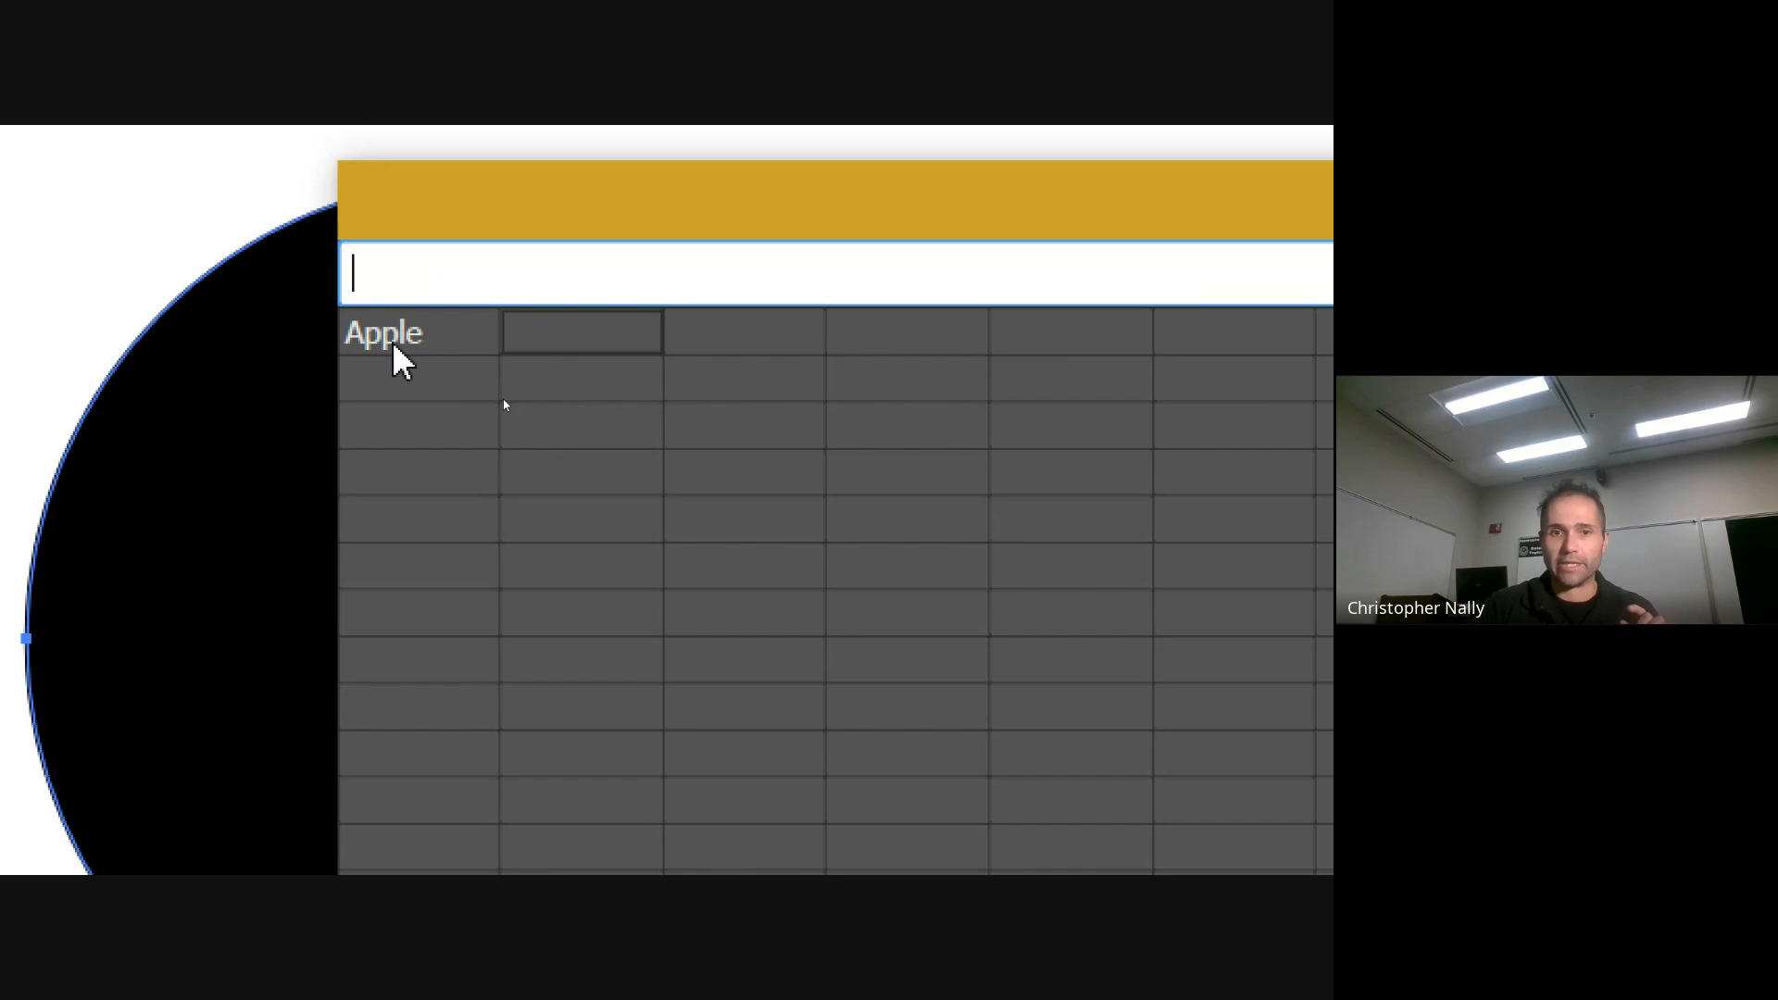
pyautogui.click(756, 329)
pyautogui.click(600, 342)
pyautogui.click(706, 344)
pyautogui.click(595, 347)
pyautogui.click(754, 339)
pyautogui.click(579, 347)
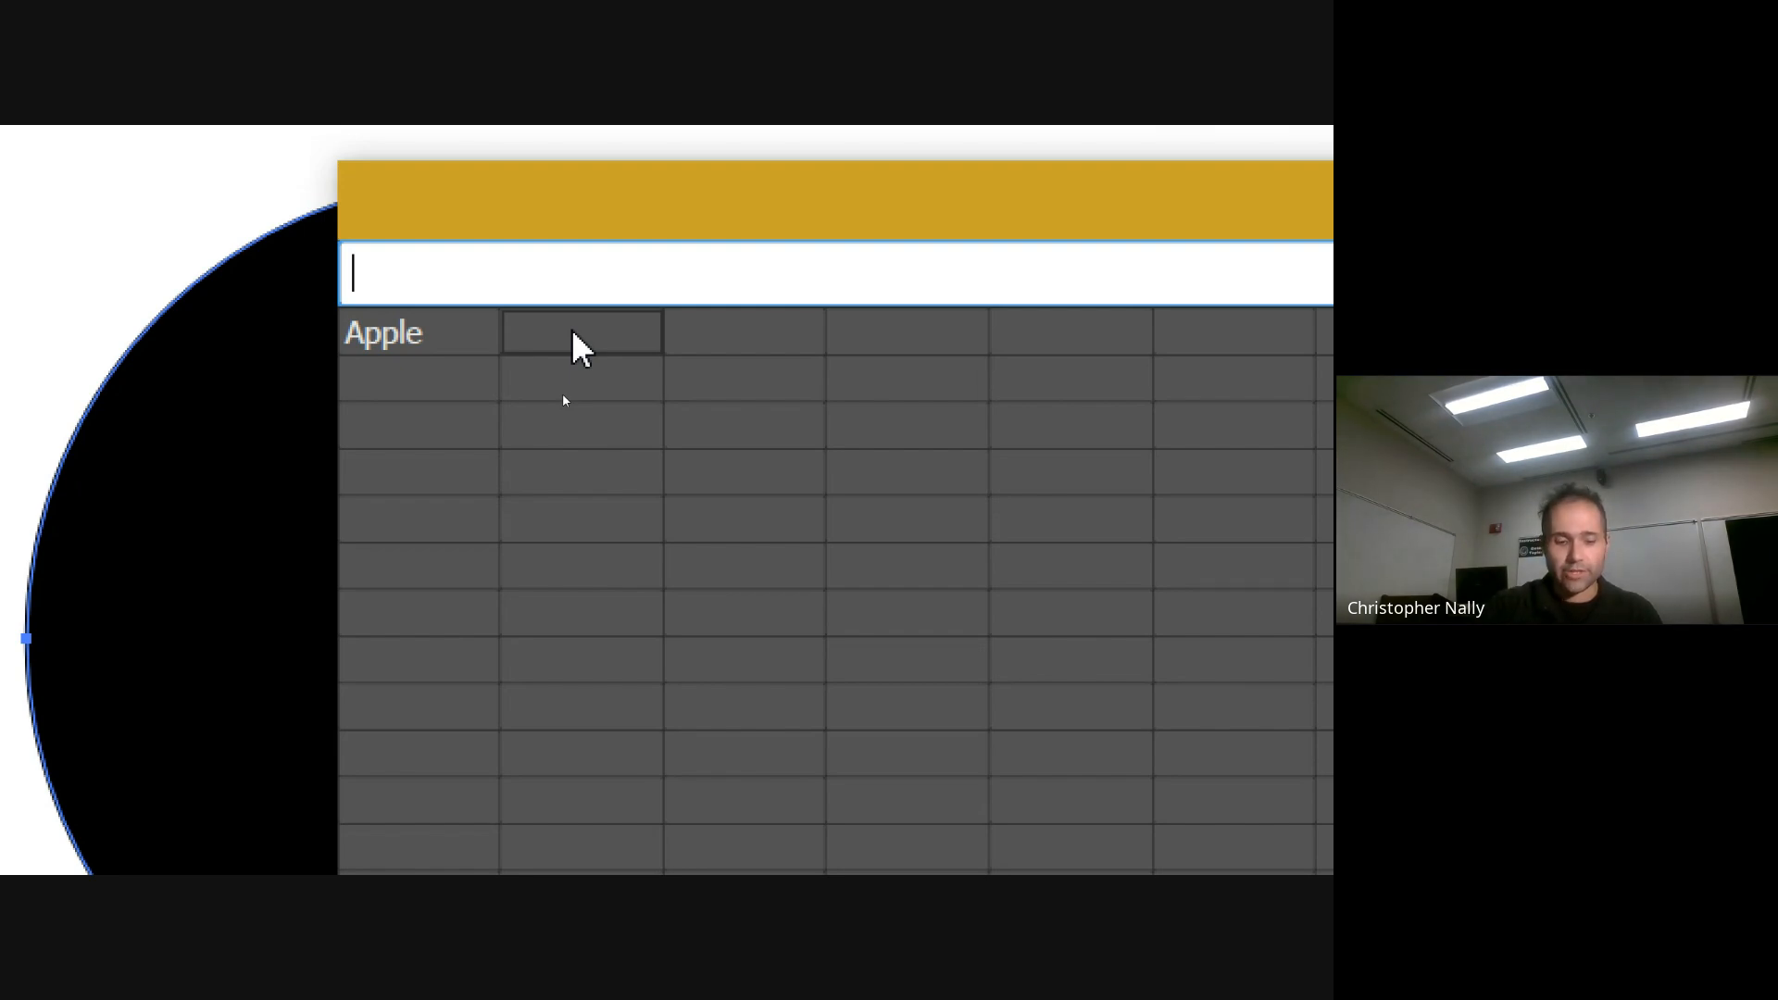
pyautogui.write('Strawberry')
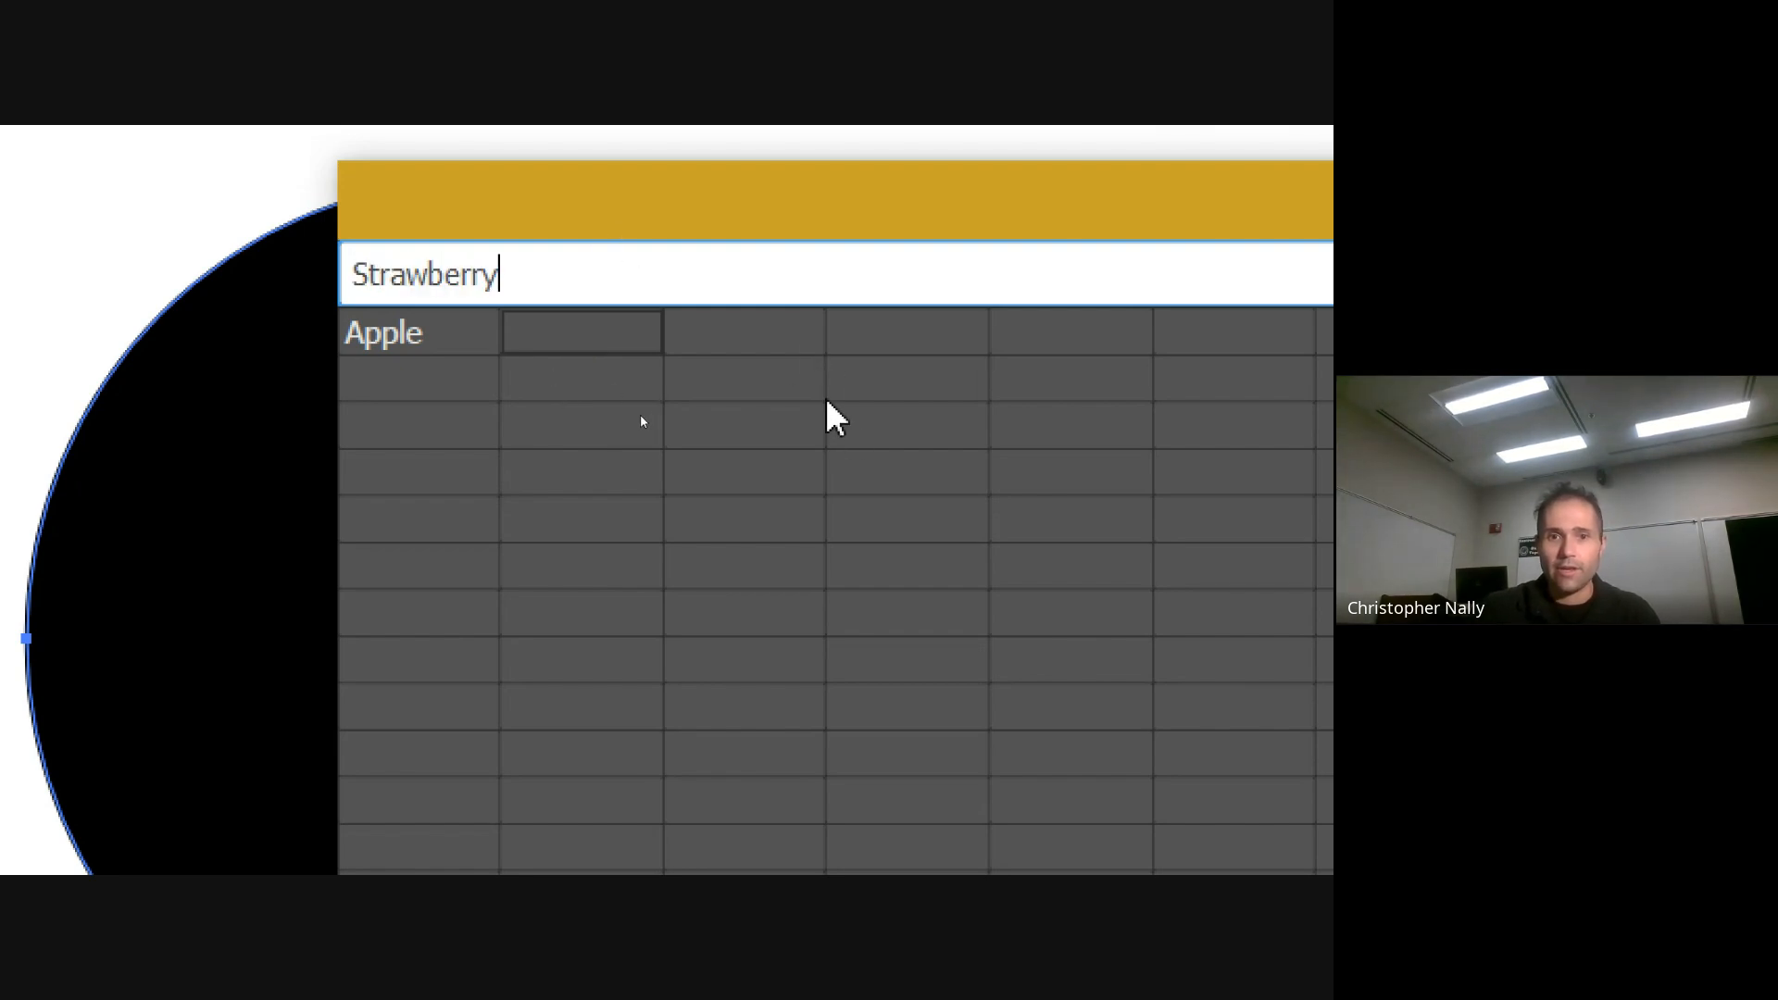
pyautogui.press('Return')
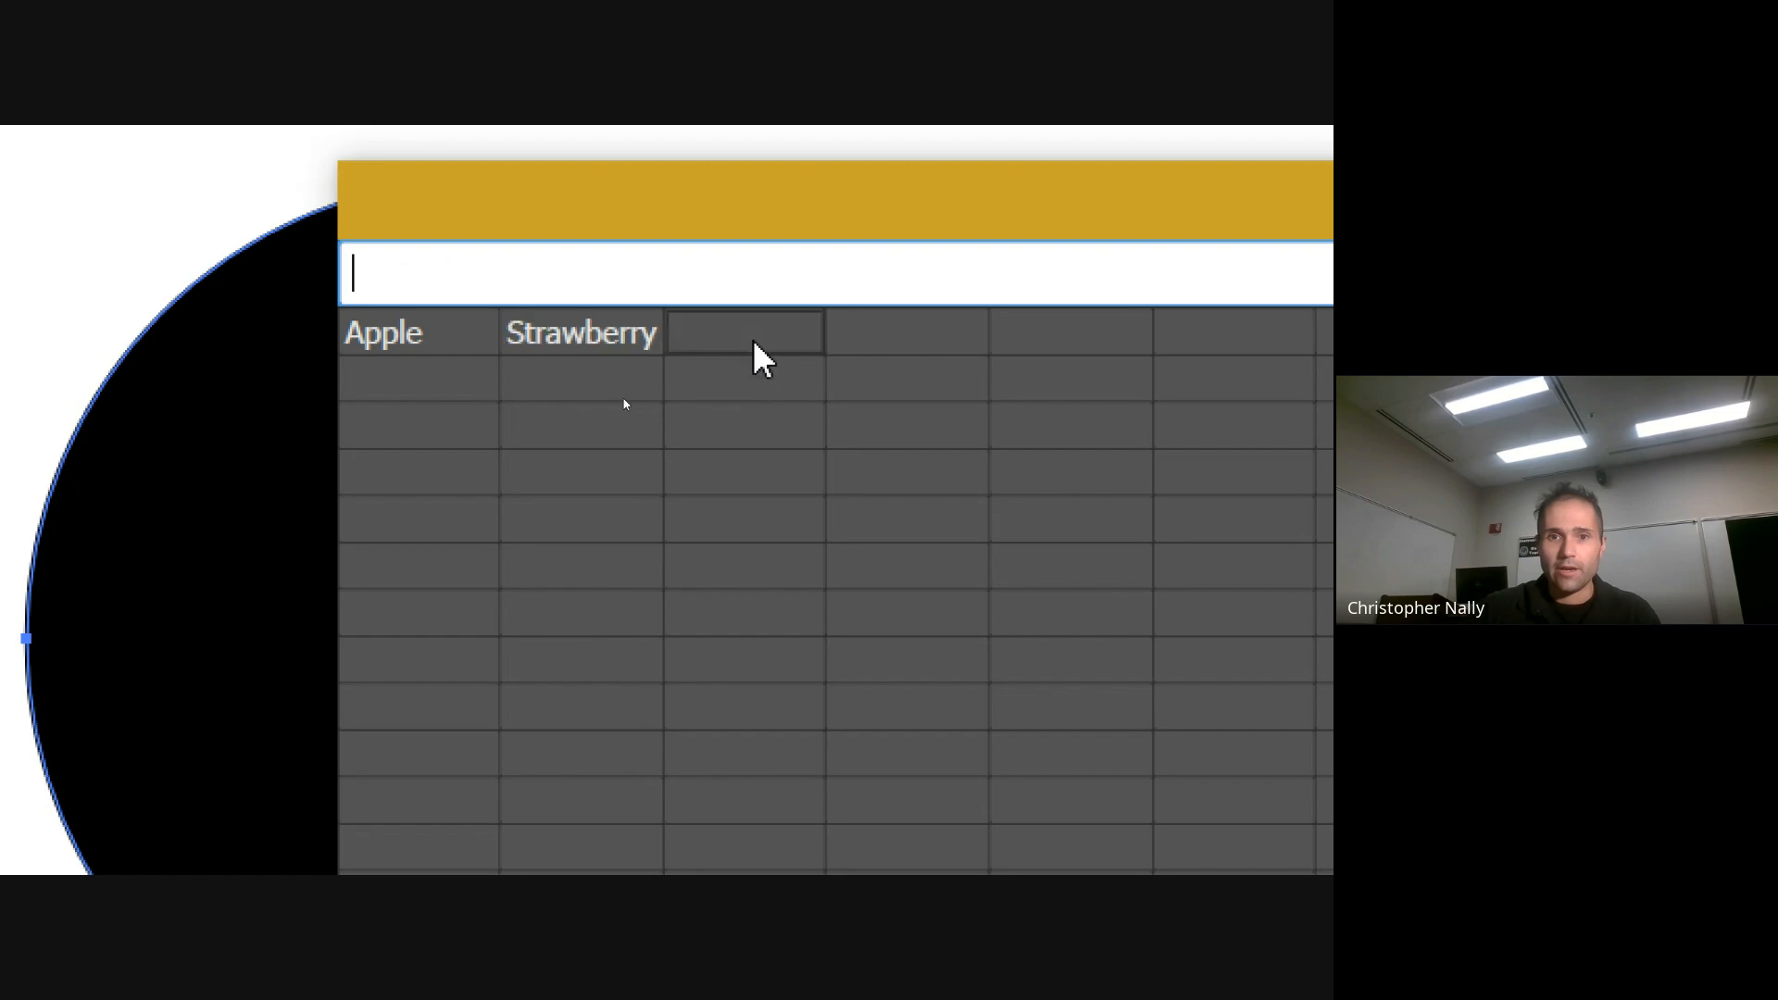
# Add Banana, Grape and Kiwi as the remaining labels in the top row of the graph data
pyautogui.write('Banana')
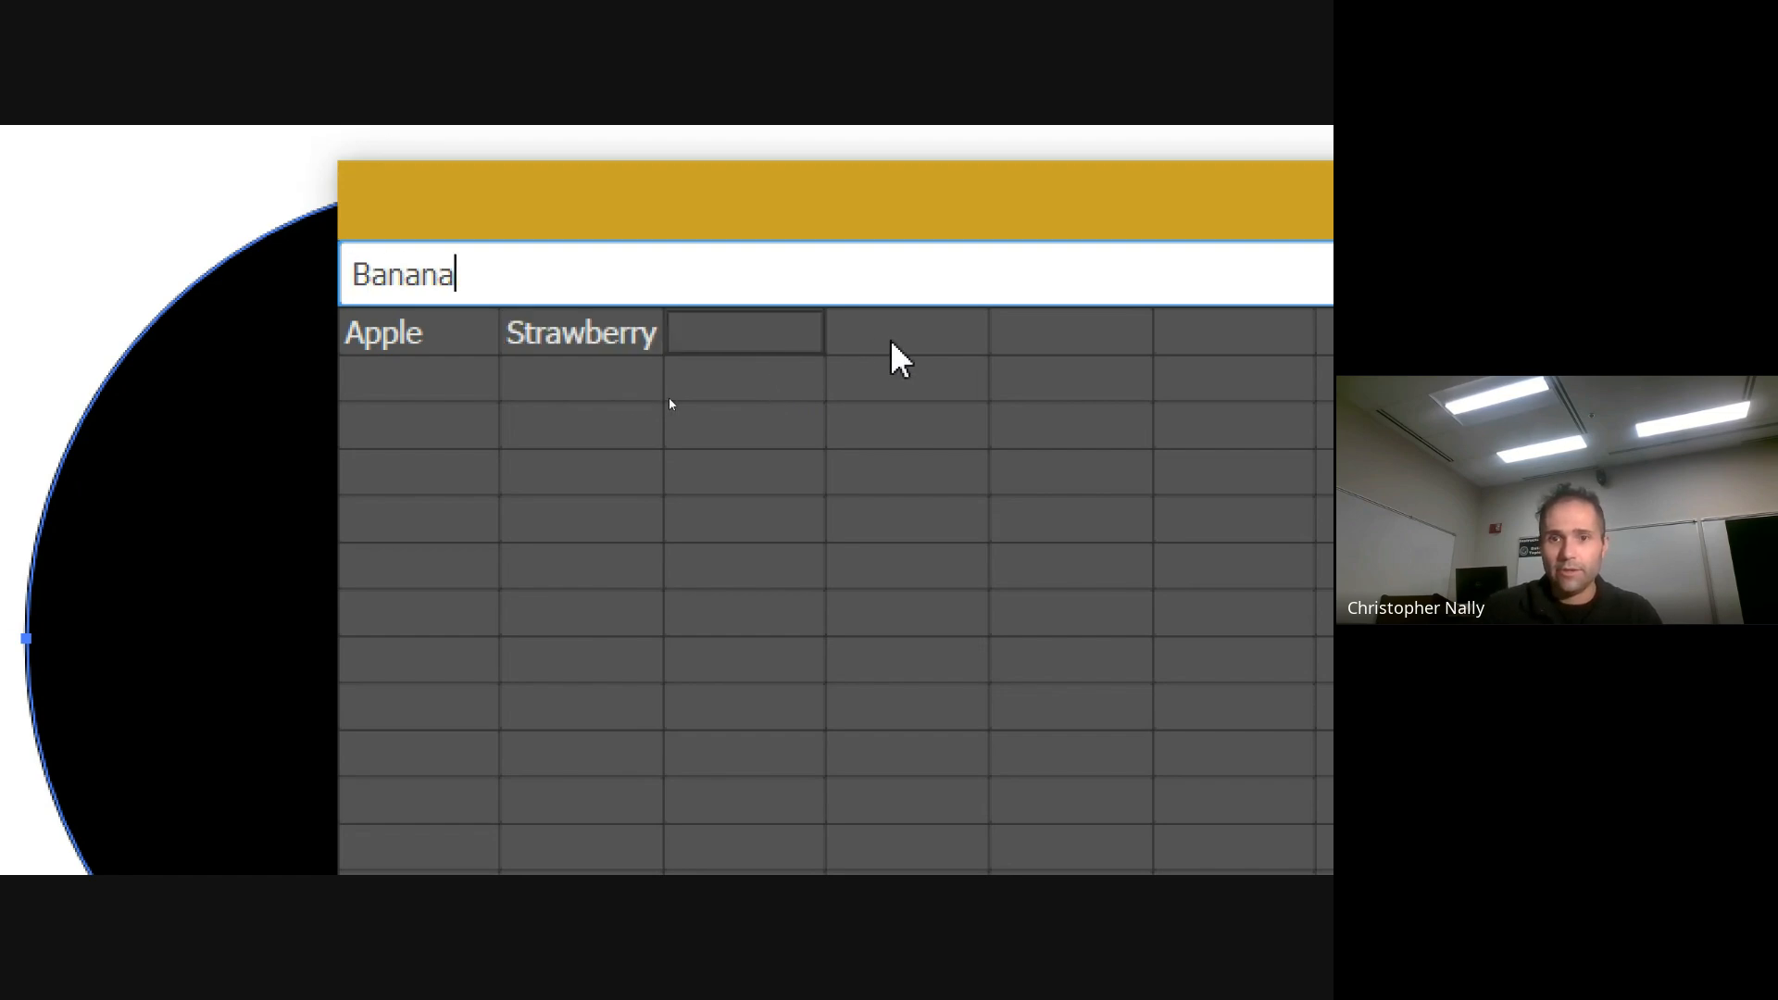
pyautogui.press('Return')
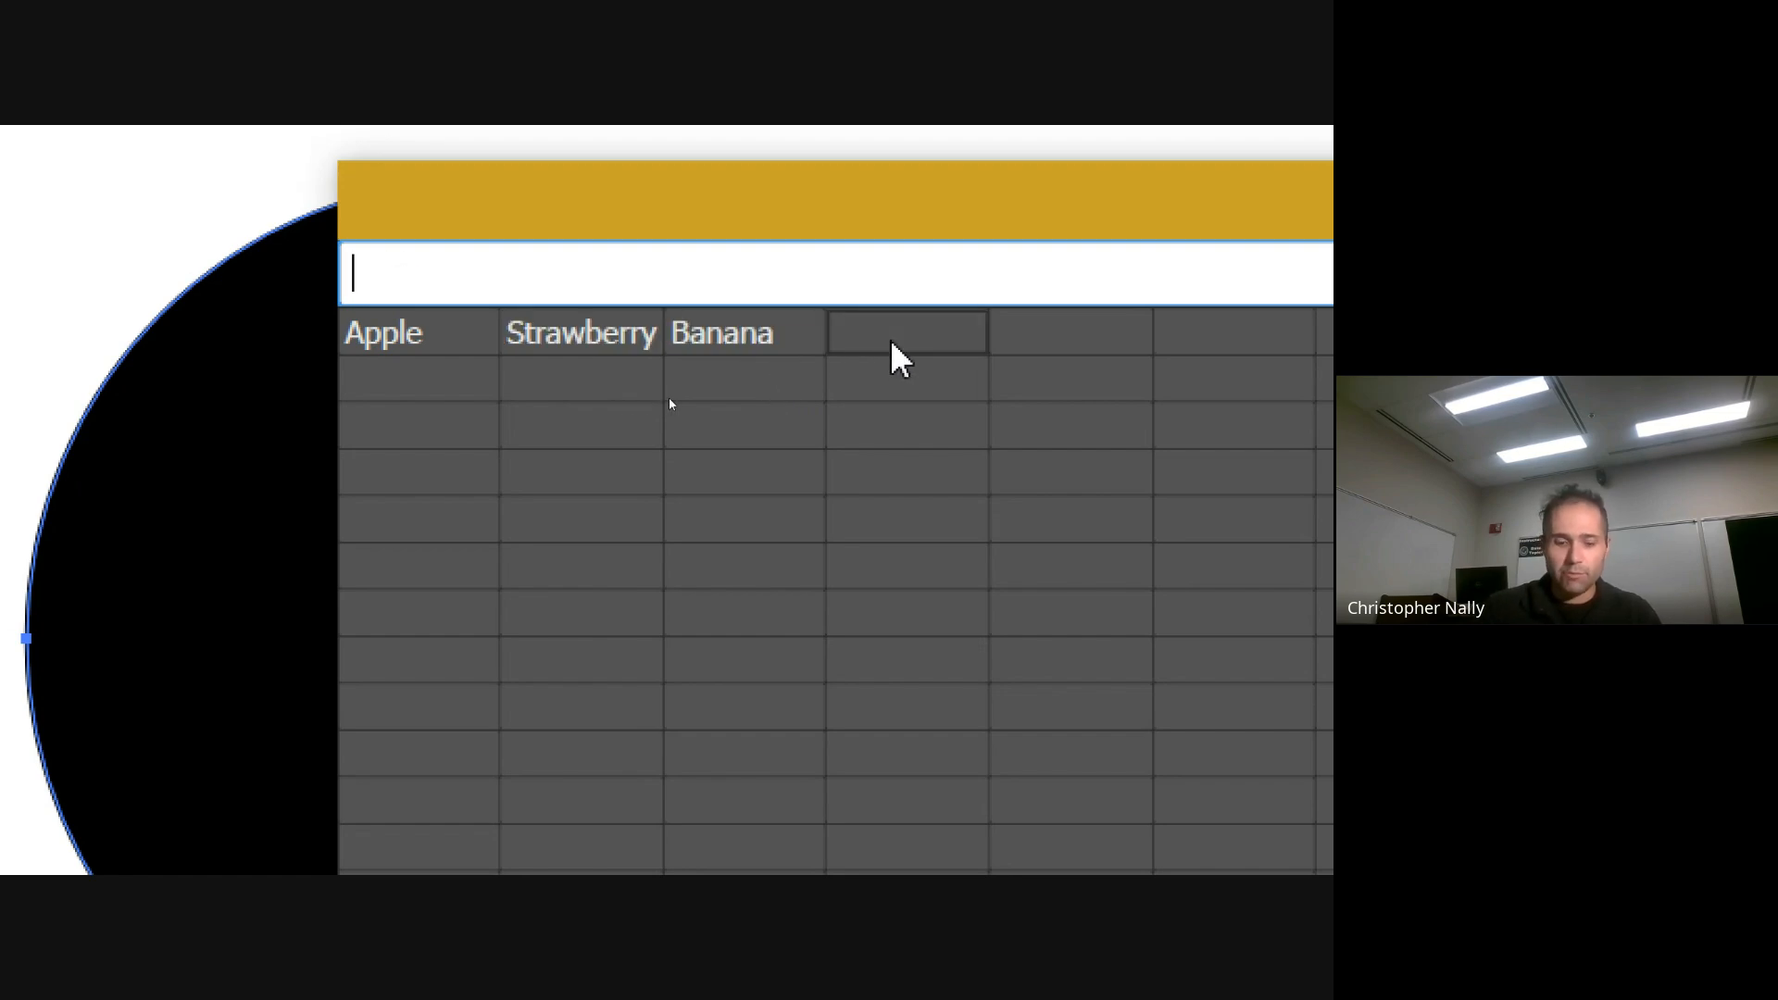
pyautogui.write('Grape')
pyautogui.press('Return')
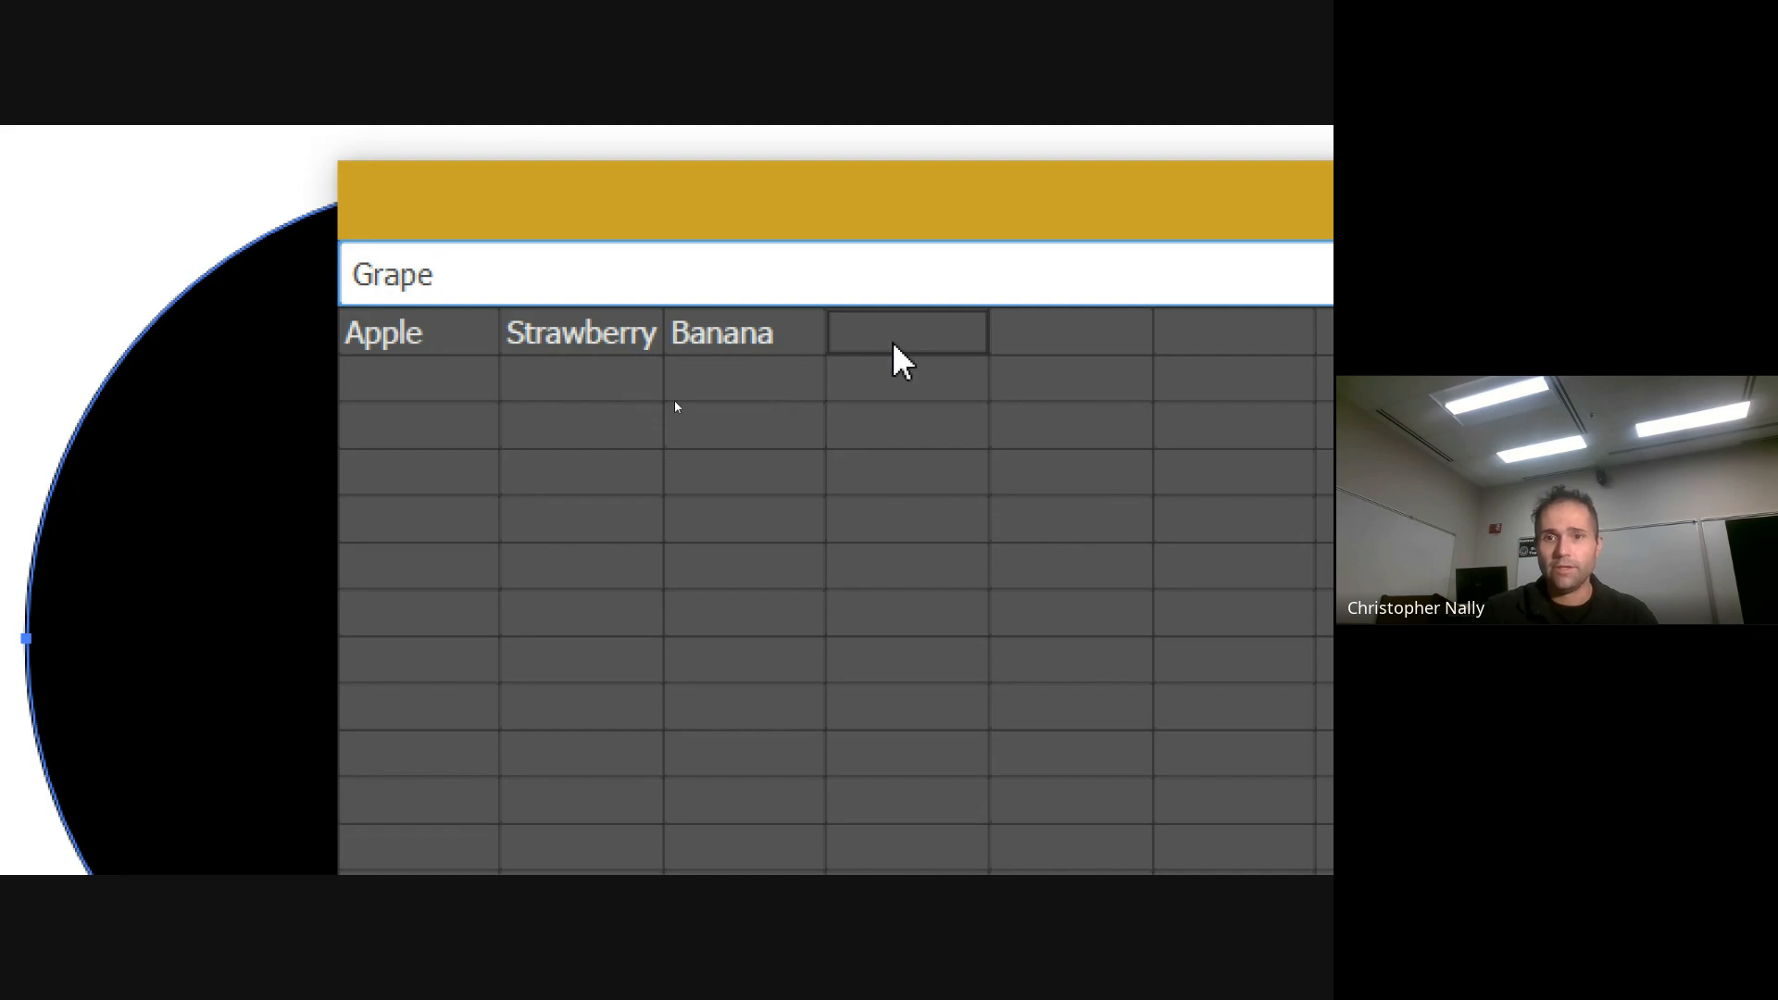
pyautogui.click(1029, 349)
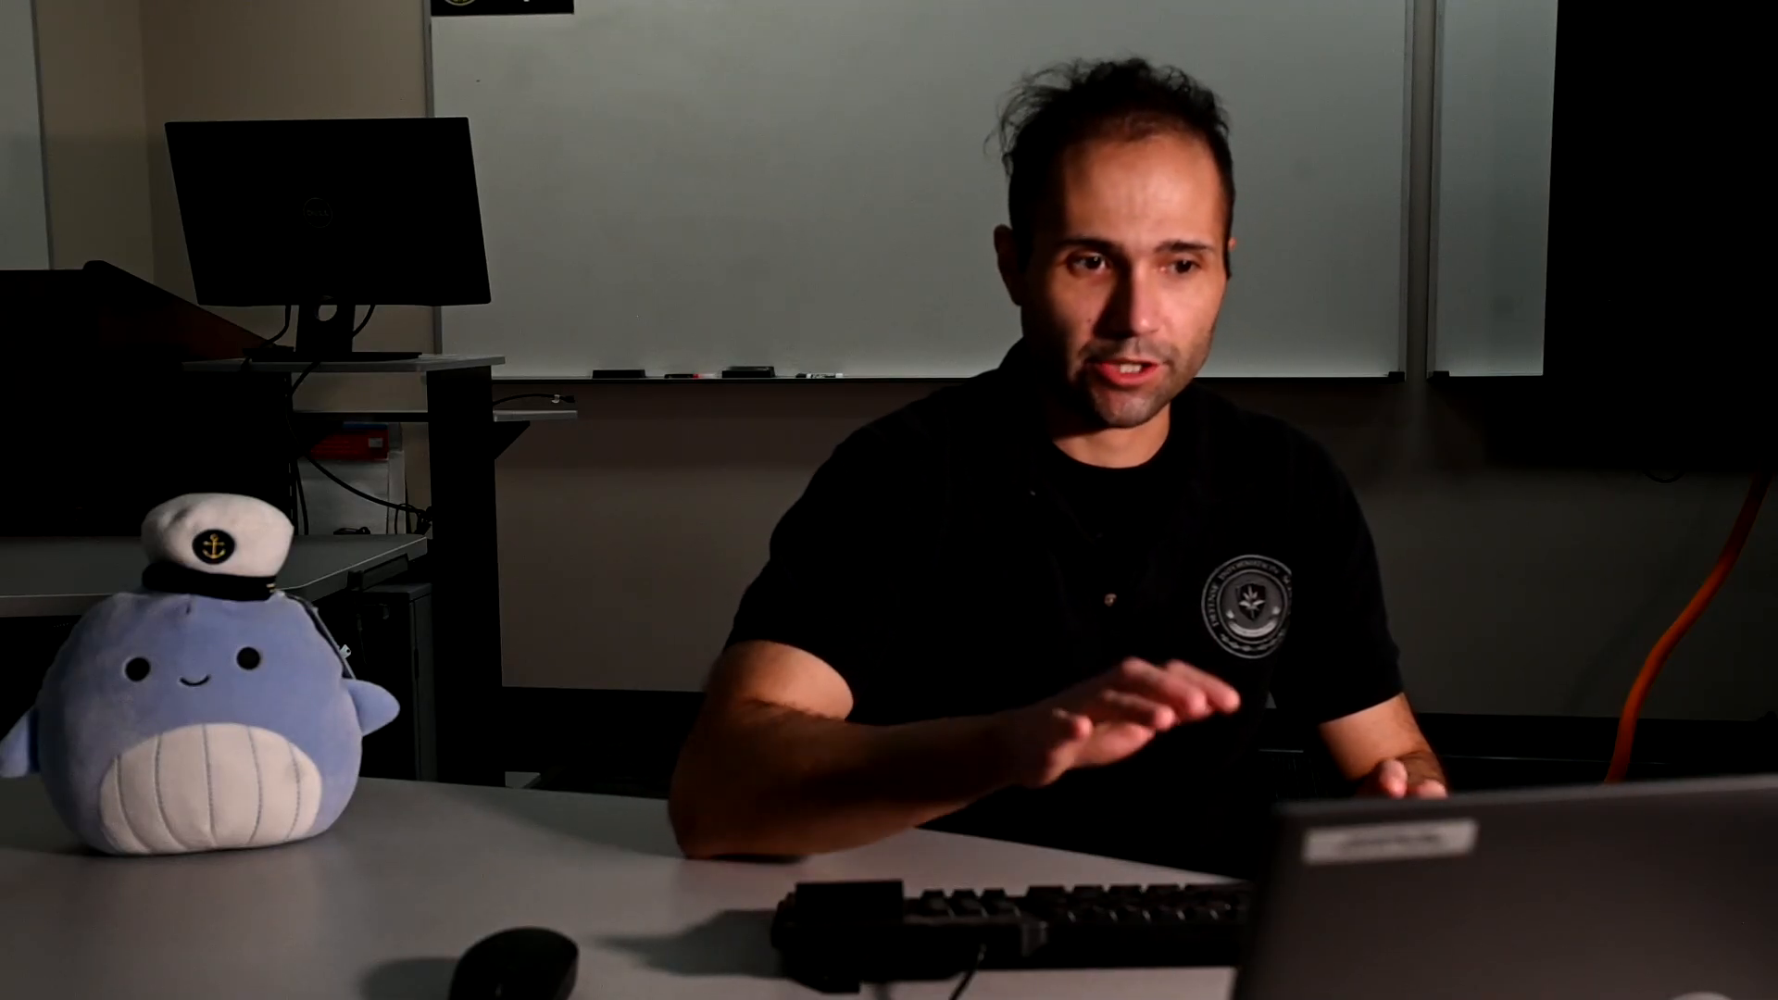
pyautogui.write('Kiwi')
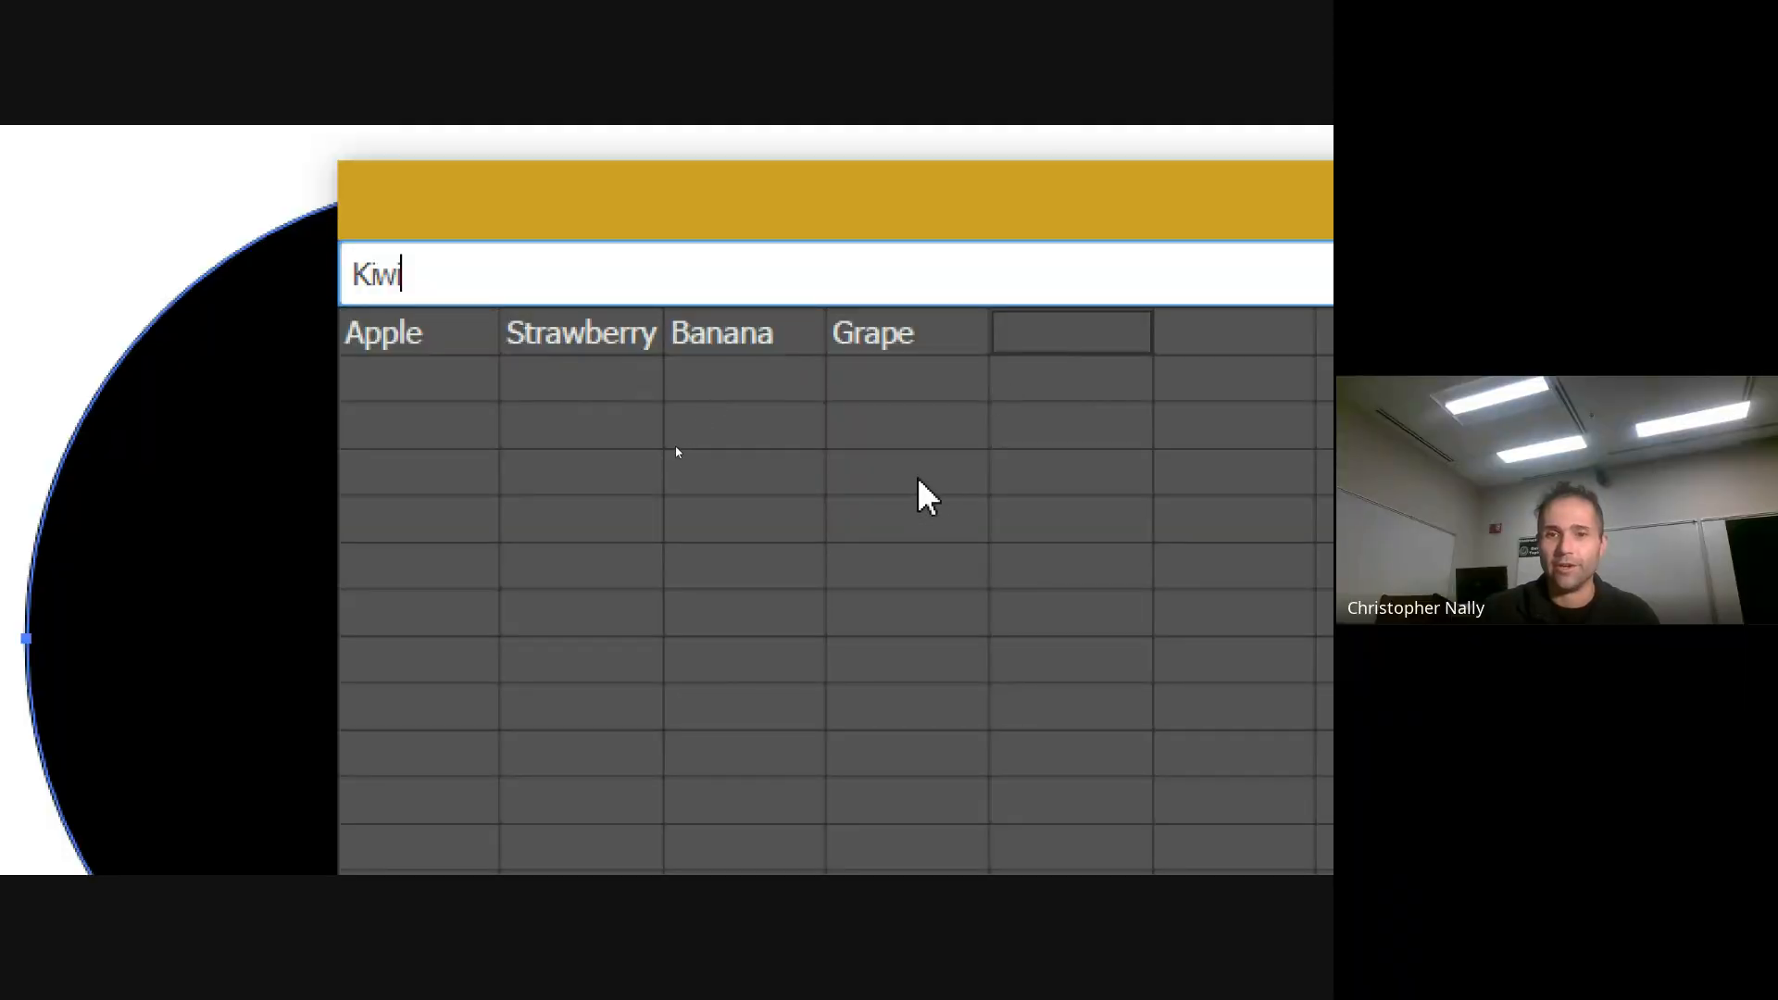
pyautogui.press('Return')
pyautogui.click(908, 486)
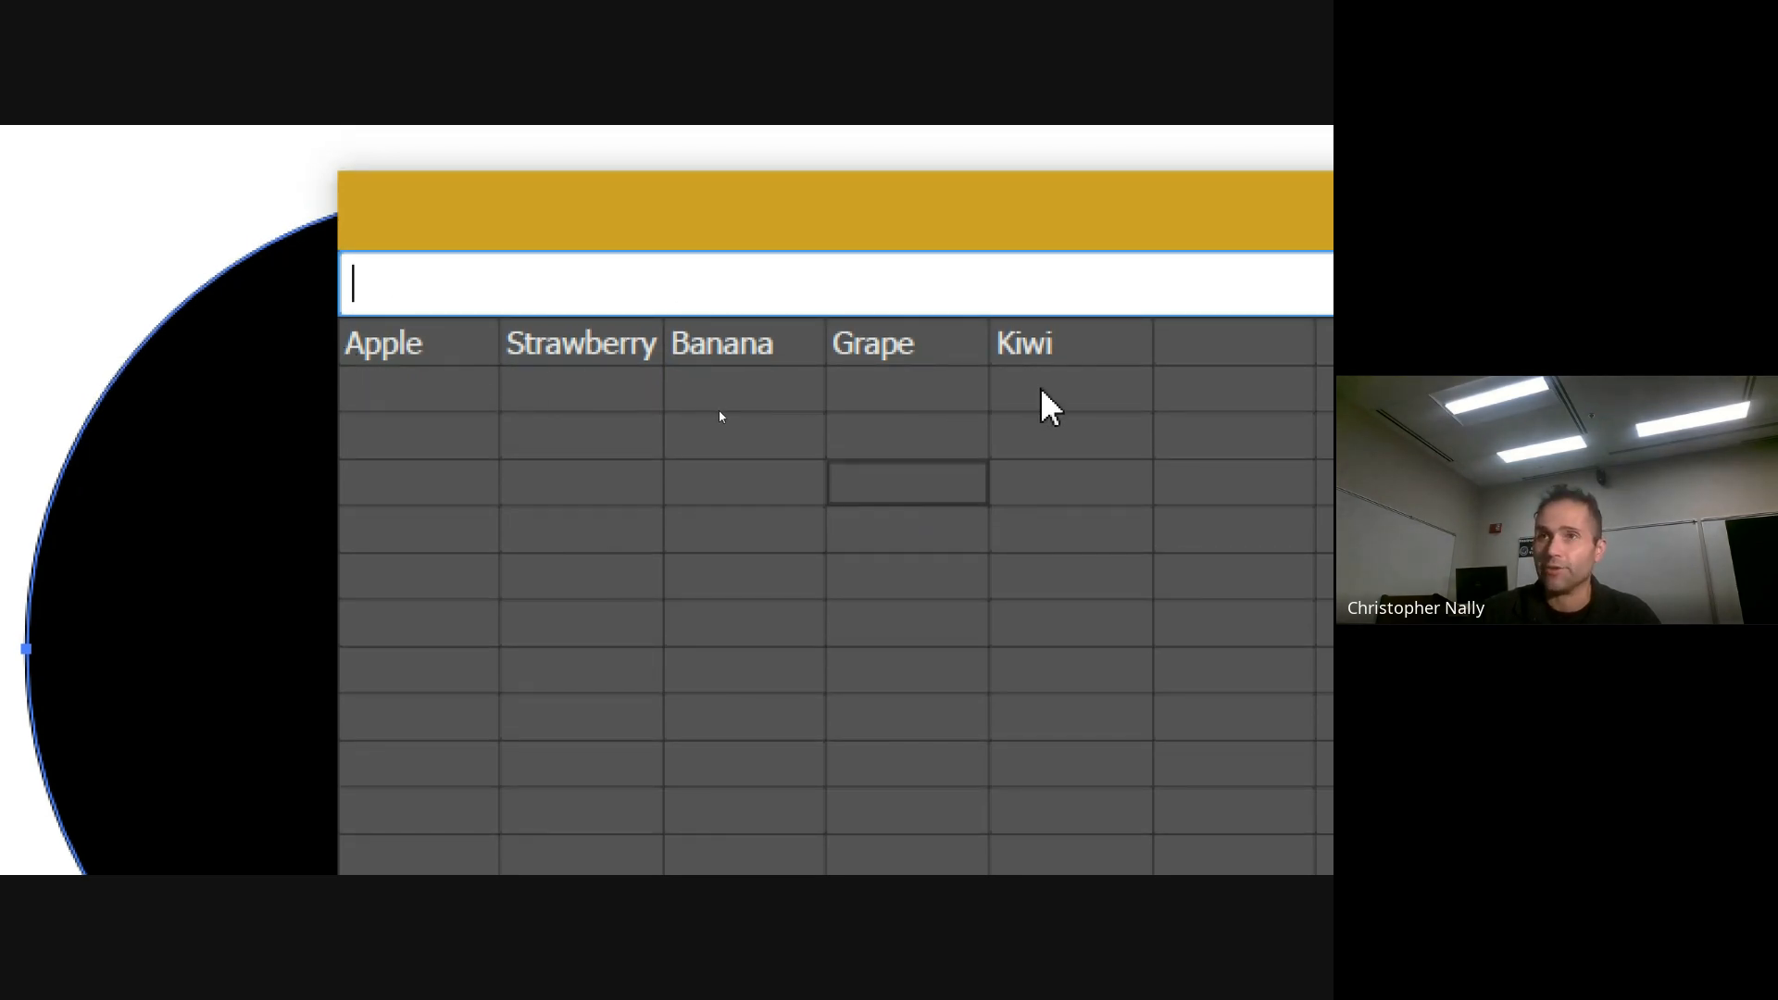
# Enter the second-row values 30 for Apple, 20 for Strawberry and 20 for Banana
pyautogui.click(414, 405)
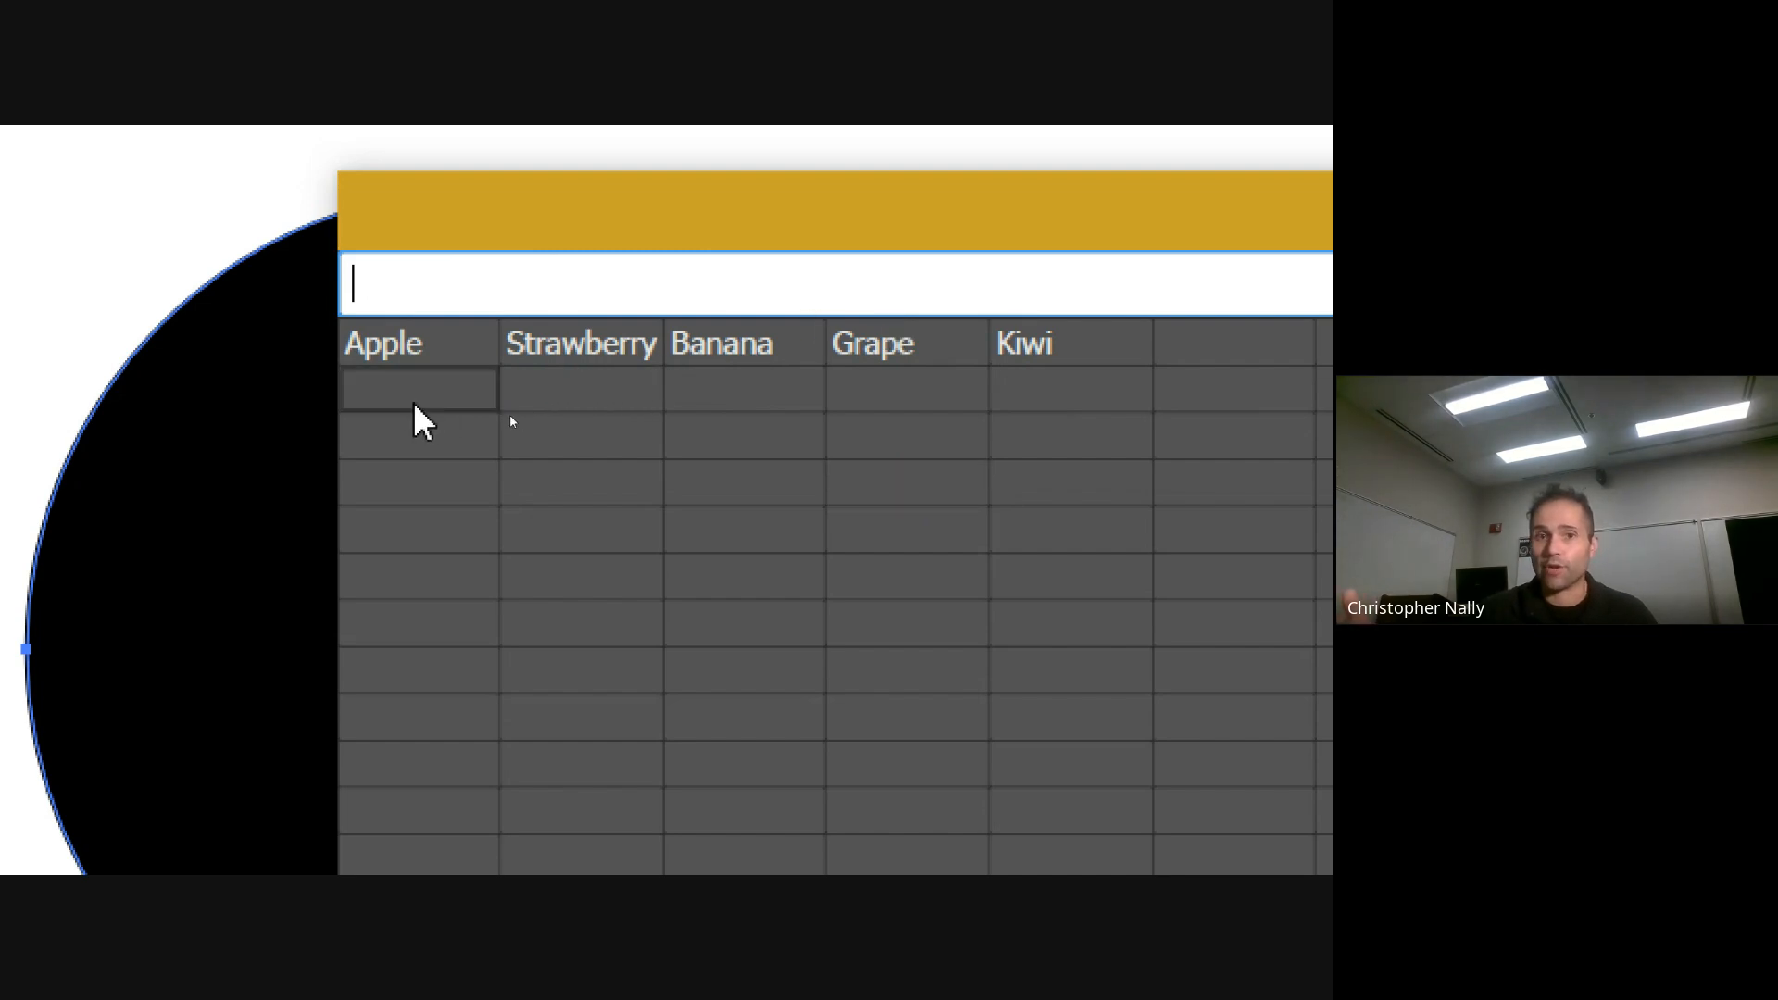
pyautogui.write('30')
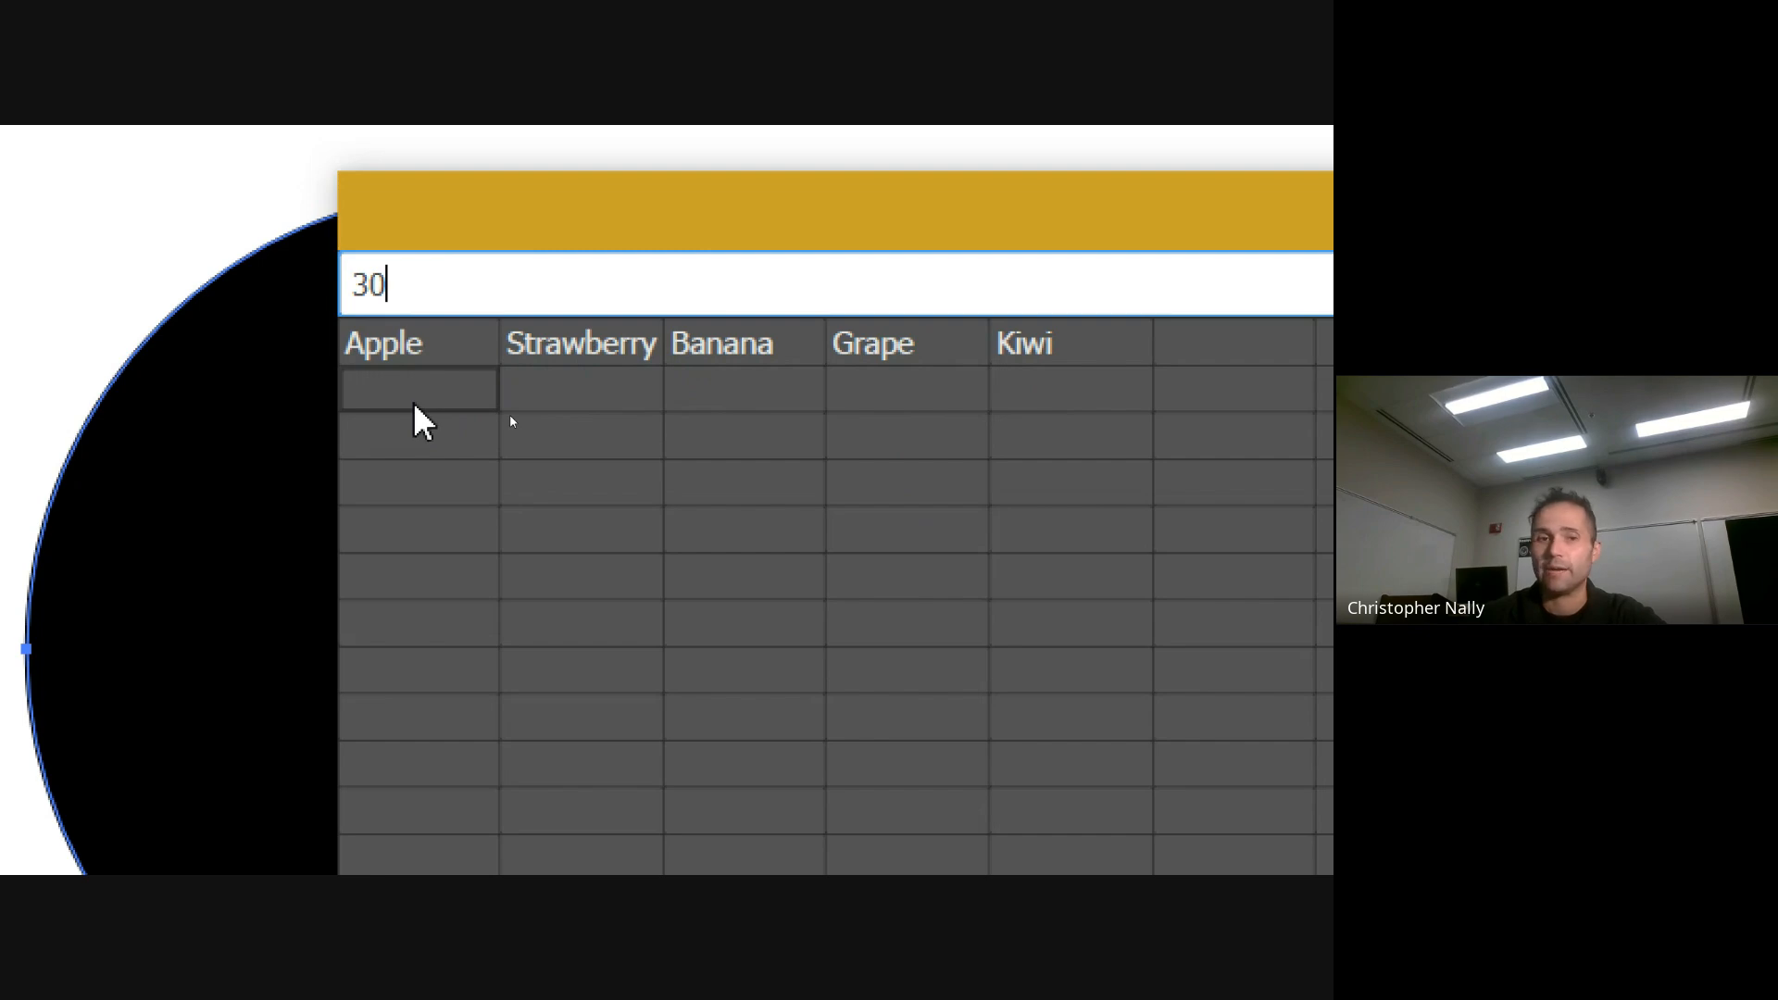
pyautogui.press('Tab')
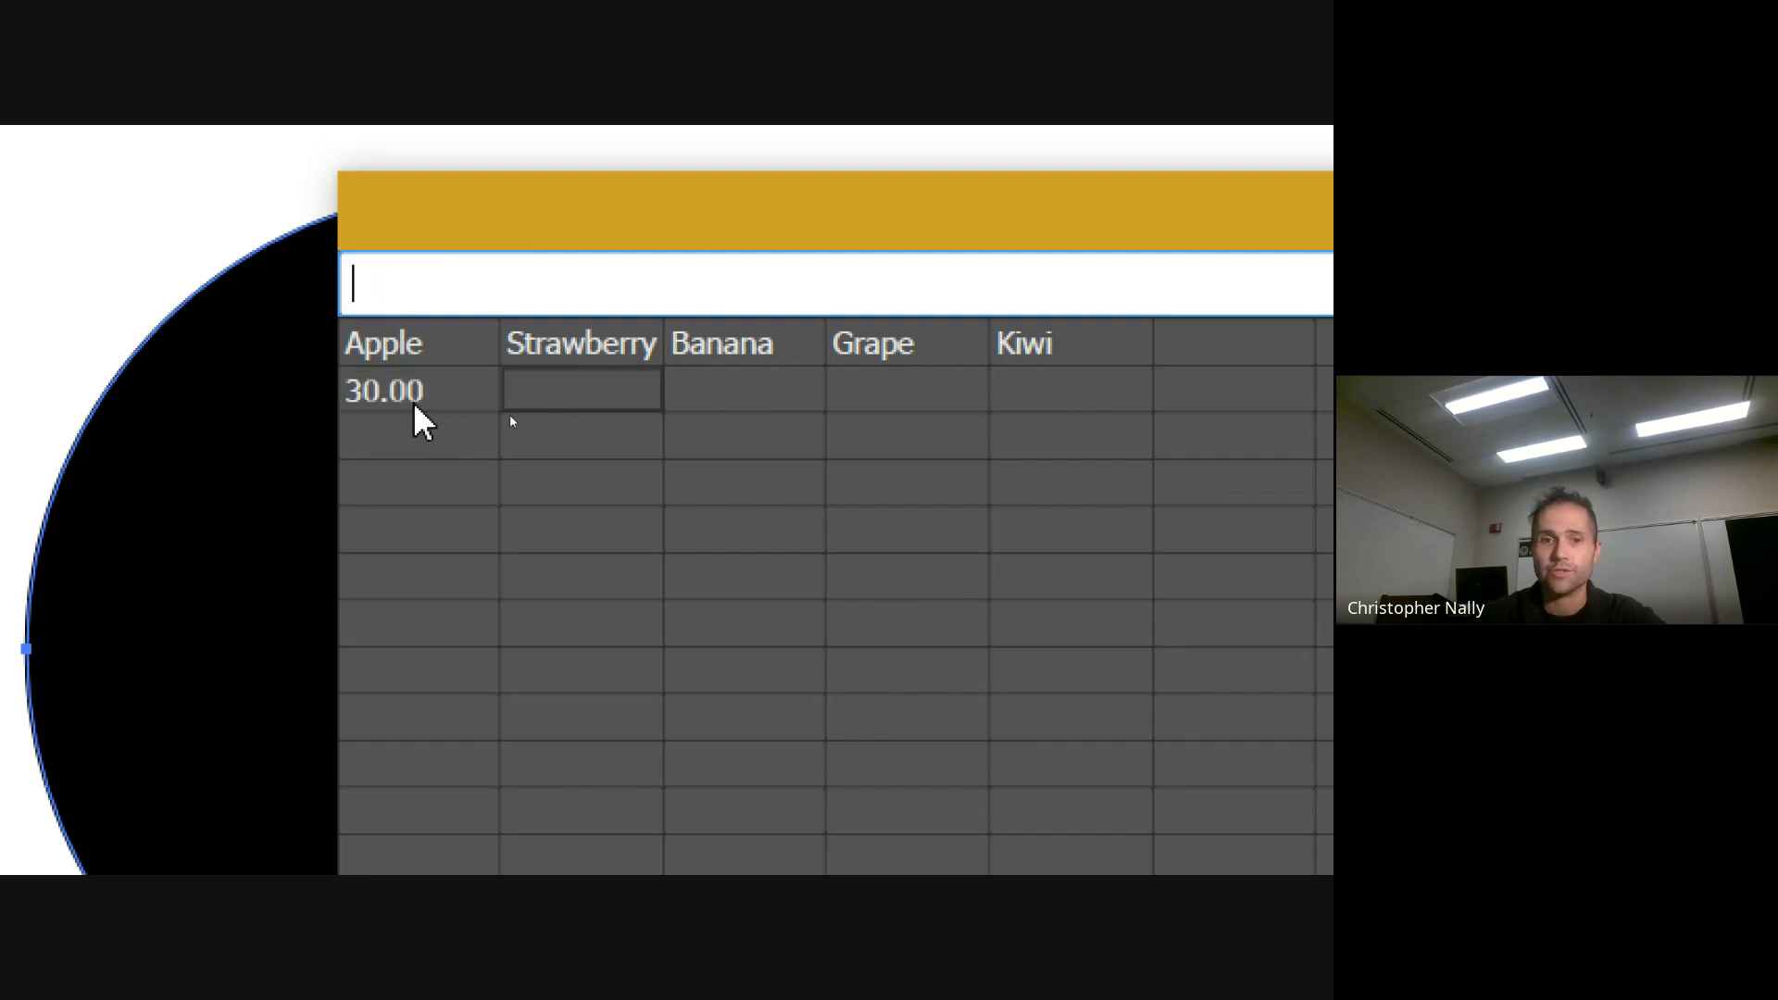
pyautogui.write('20')
pyautogui.press('Tab')
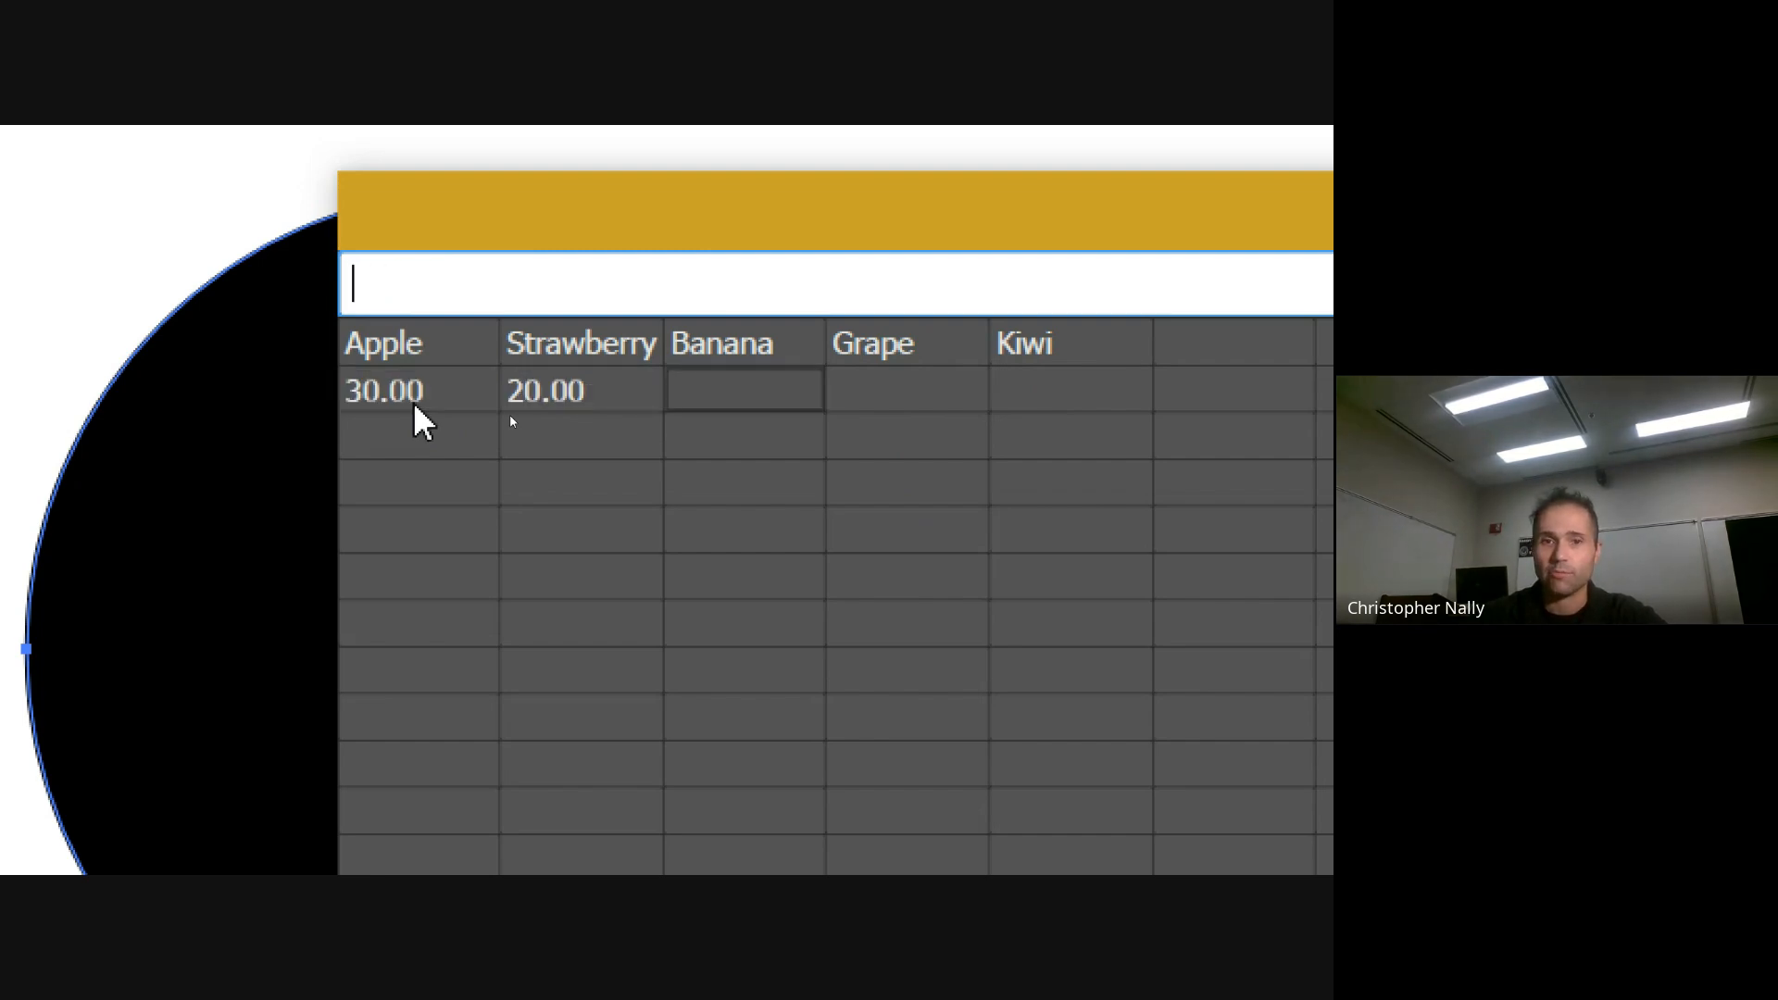
pyautogui.write('20')
pyautogui.press('Tab')
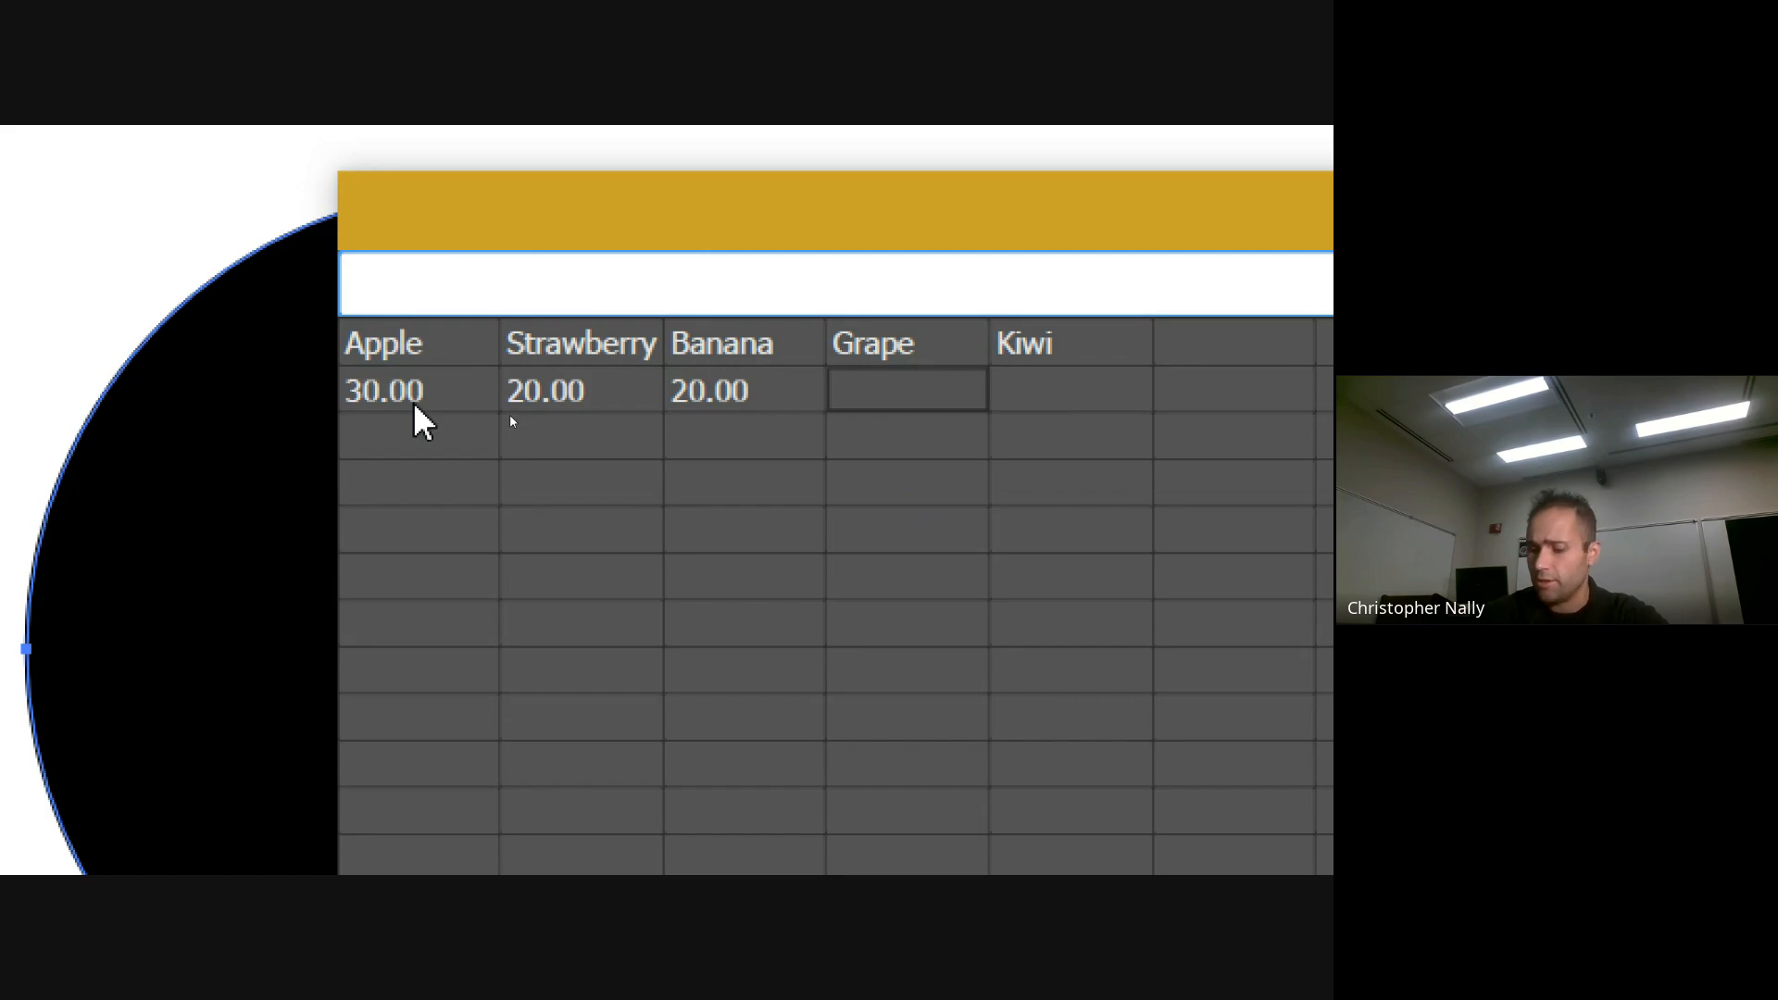
# Enter the second-row values 15 for Grape and 5 for Kiwi
pyautogui.write('15')
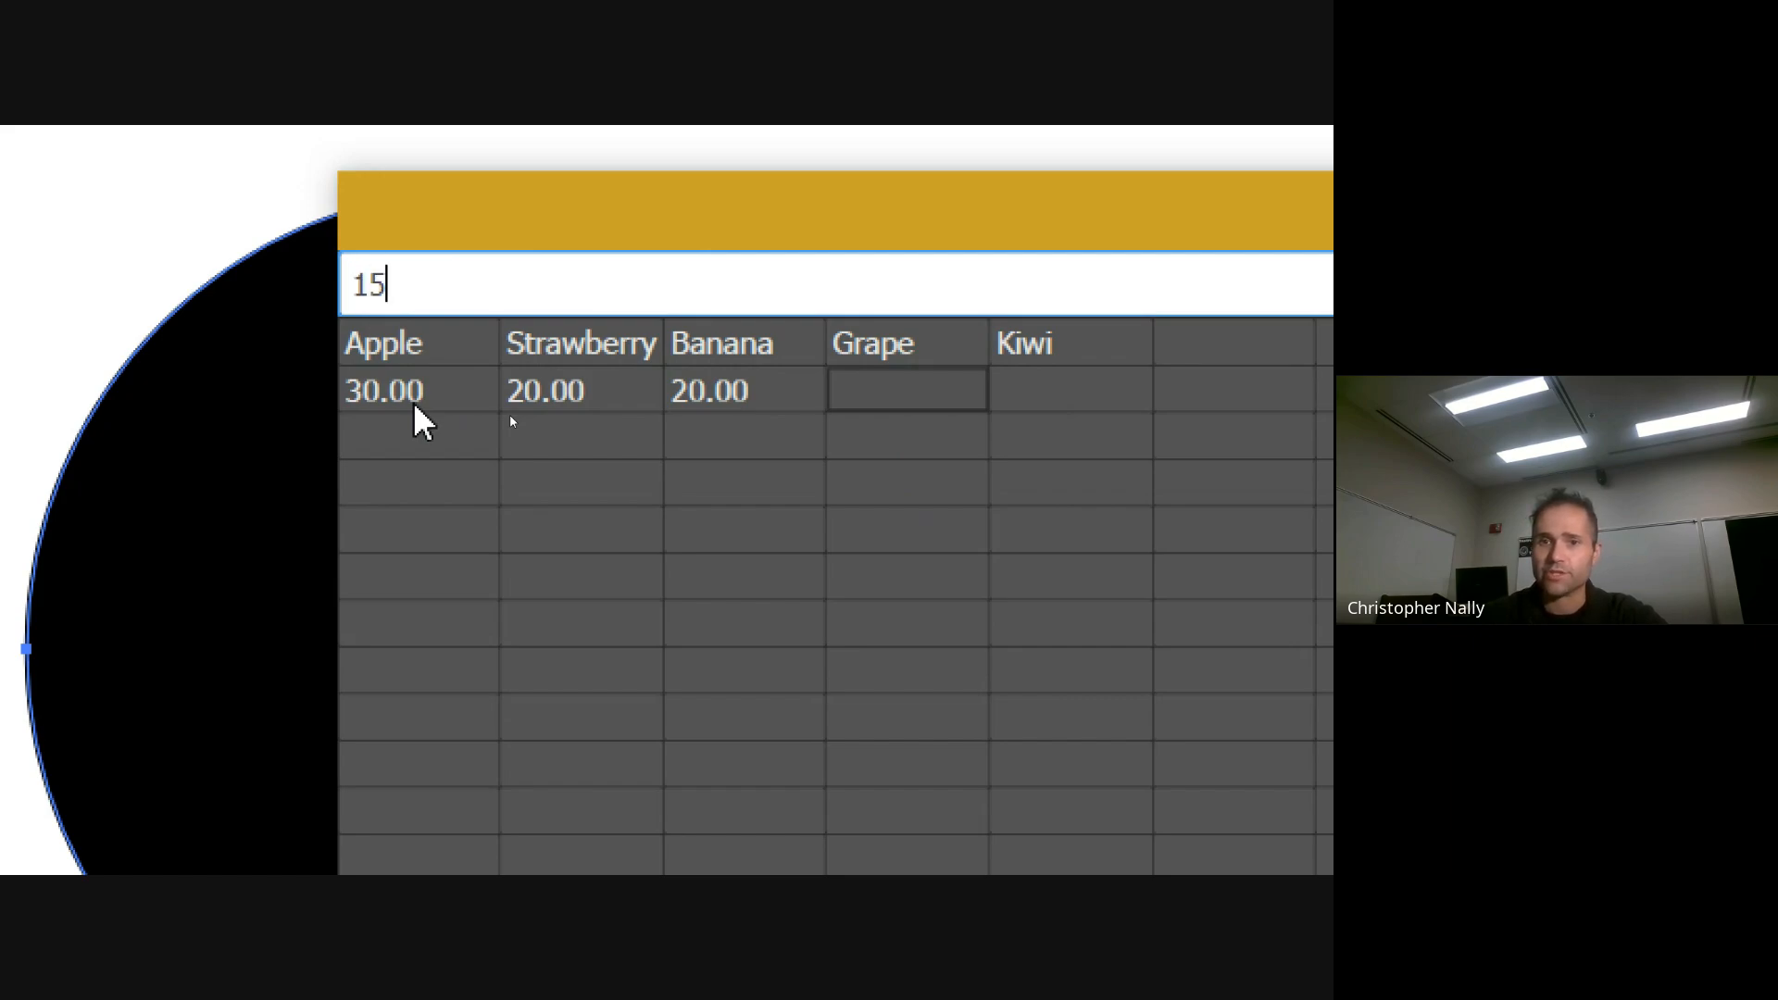
pyautogui.press('Tab')
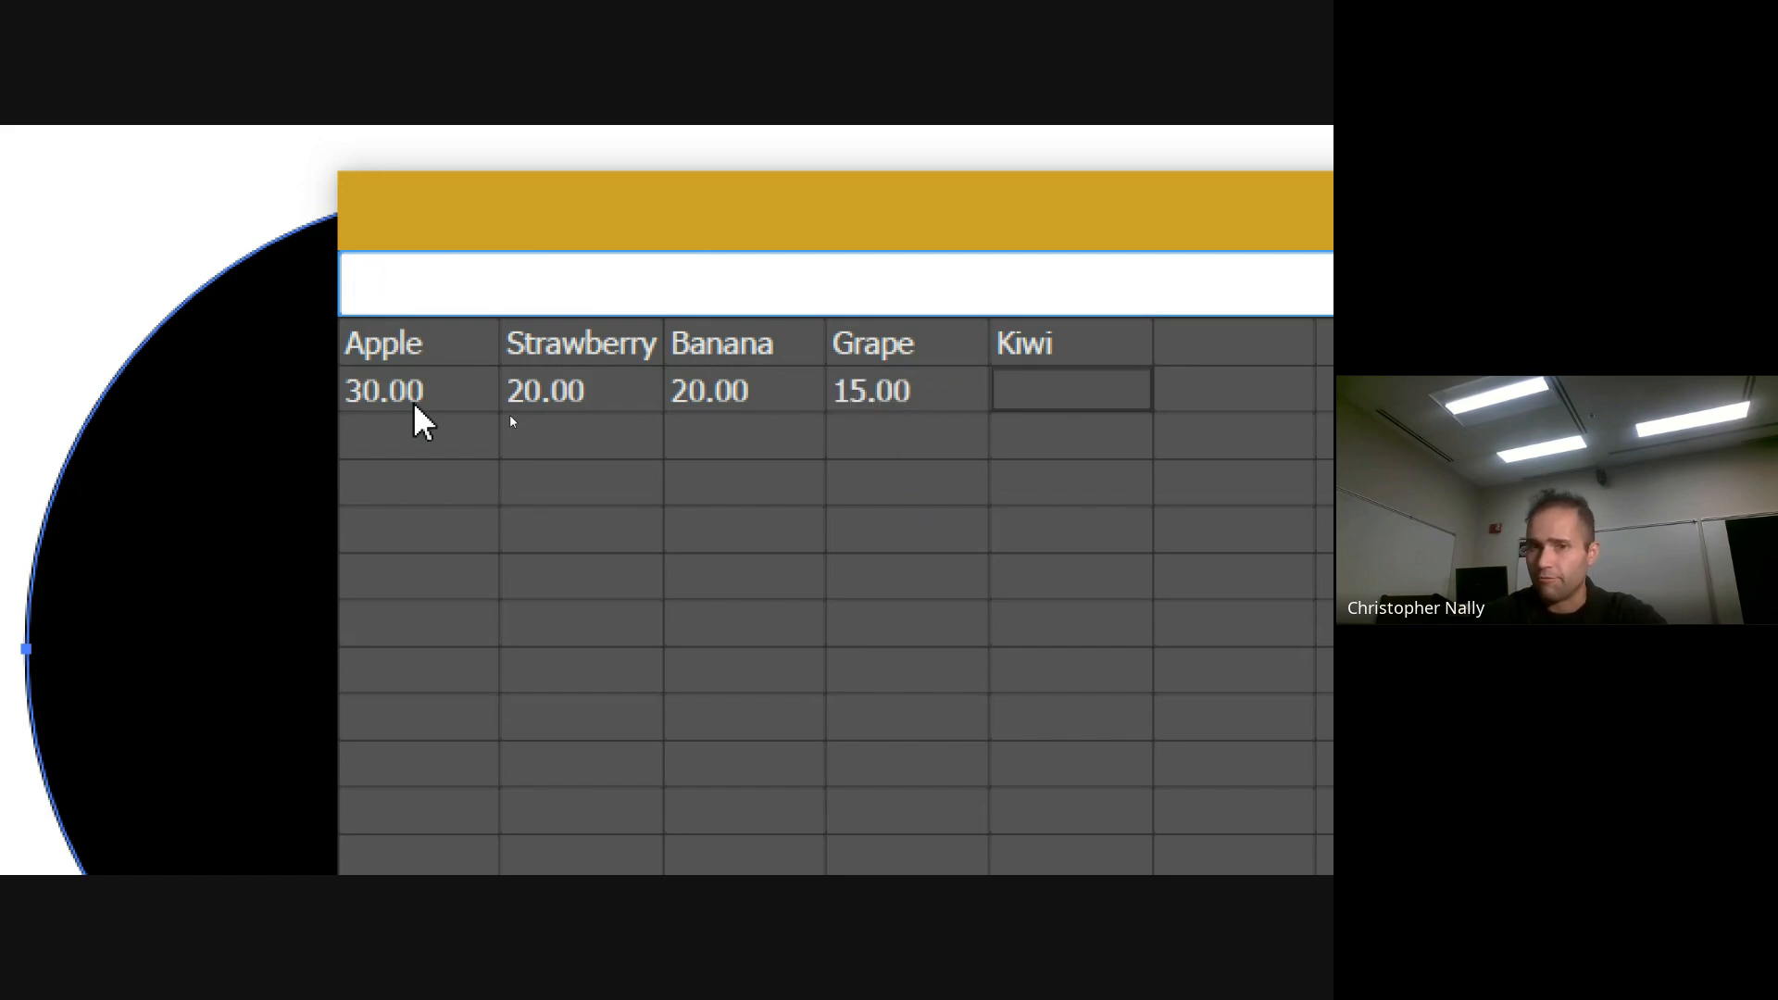
pyautogui.write('5')
pyautogui.press('Return')
pyautogui.press('Up')
pyautogui.press('Left')
pyautogui.press('Left')
pyautogui.press('Left')
pyautogui.press('Left')
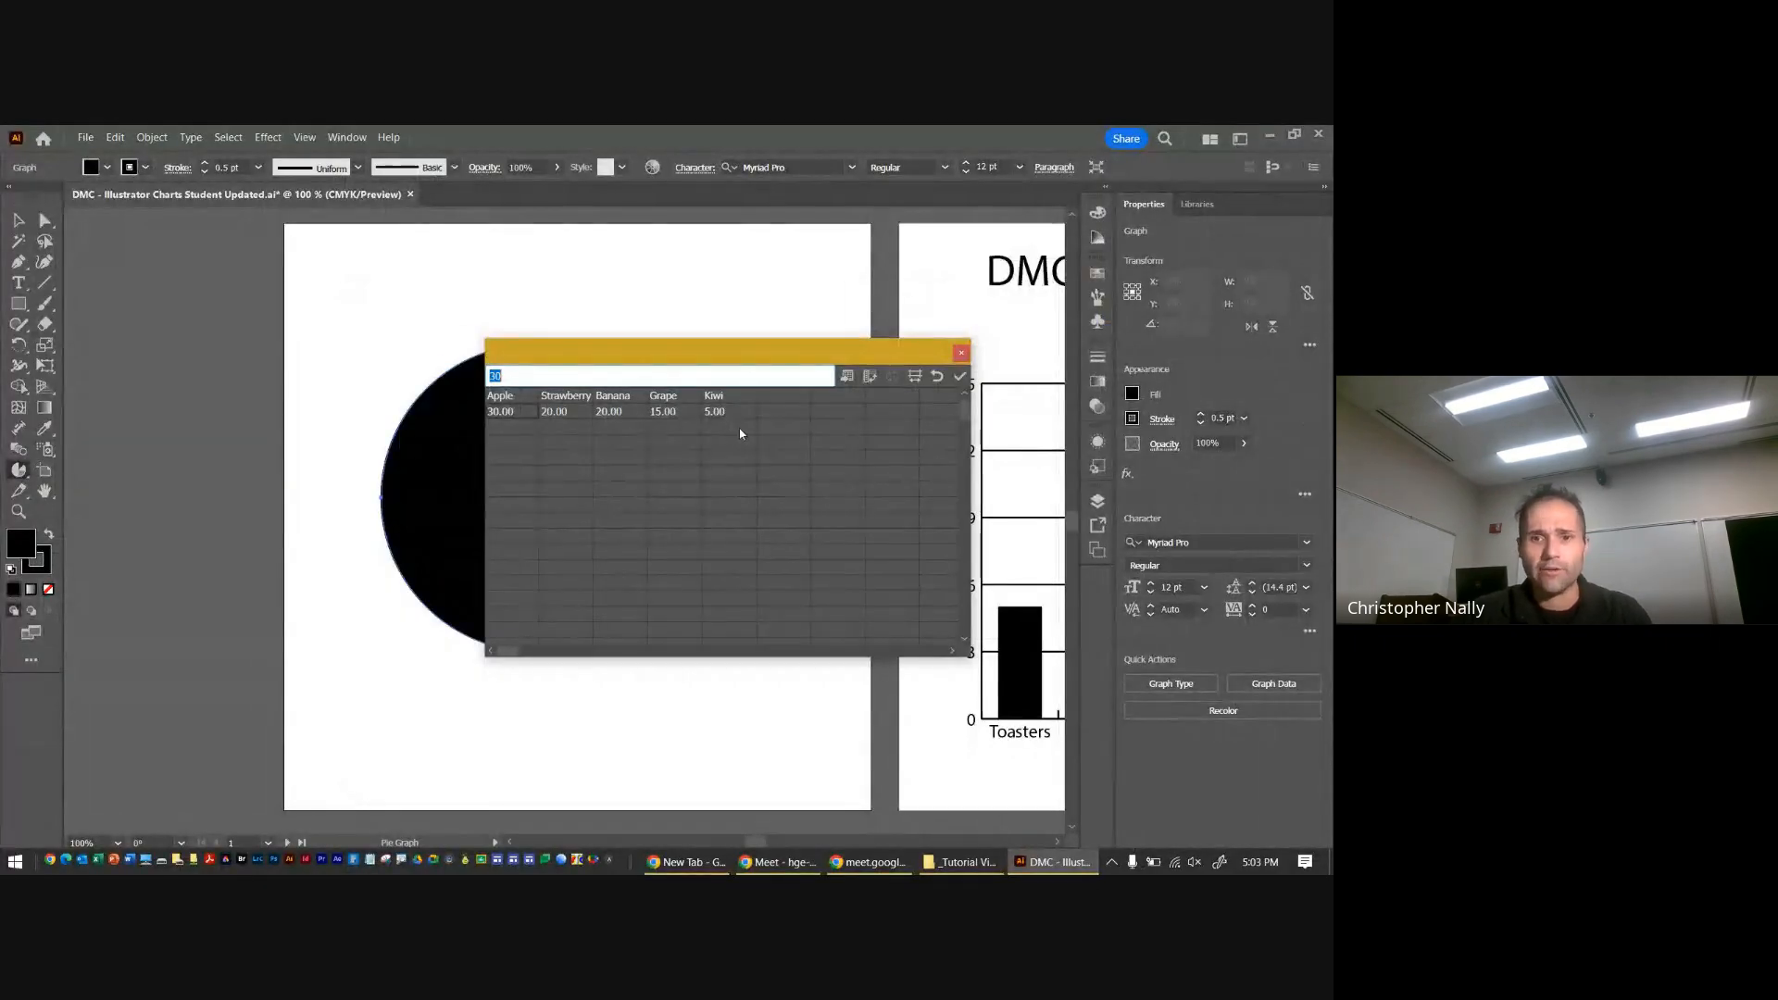
# Apply the fruit data to the pie graph and move the data window clear of the chart and legend
pyautogui.moveTo(713, 355); pyautogui.dragTo(888, 314)
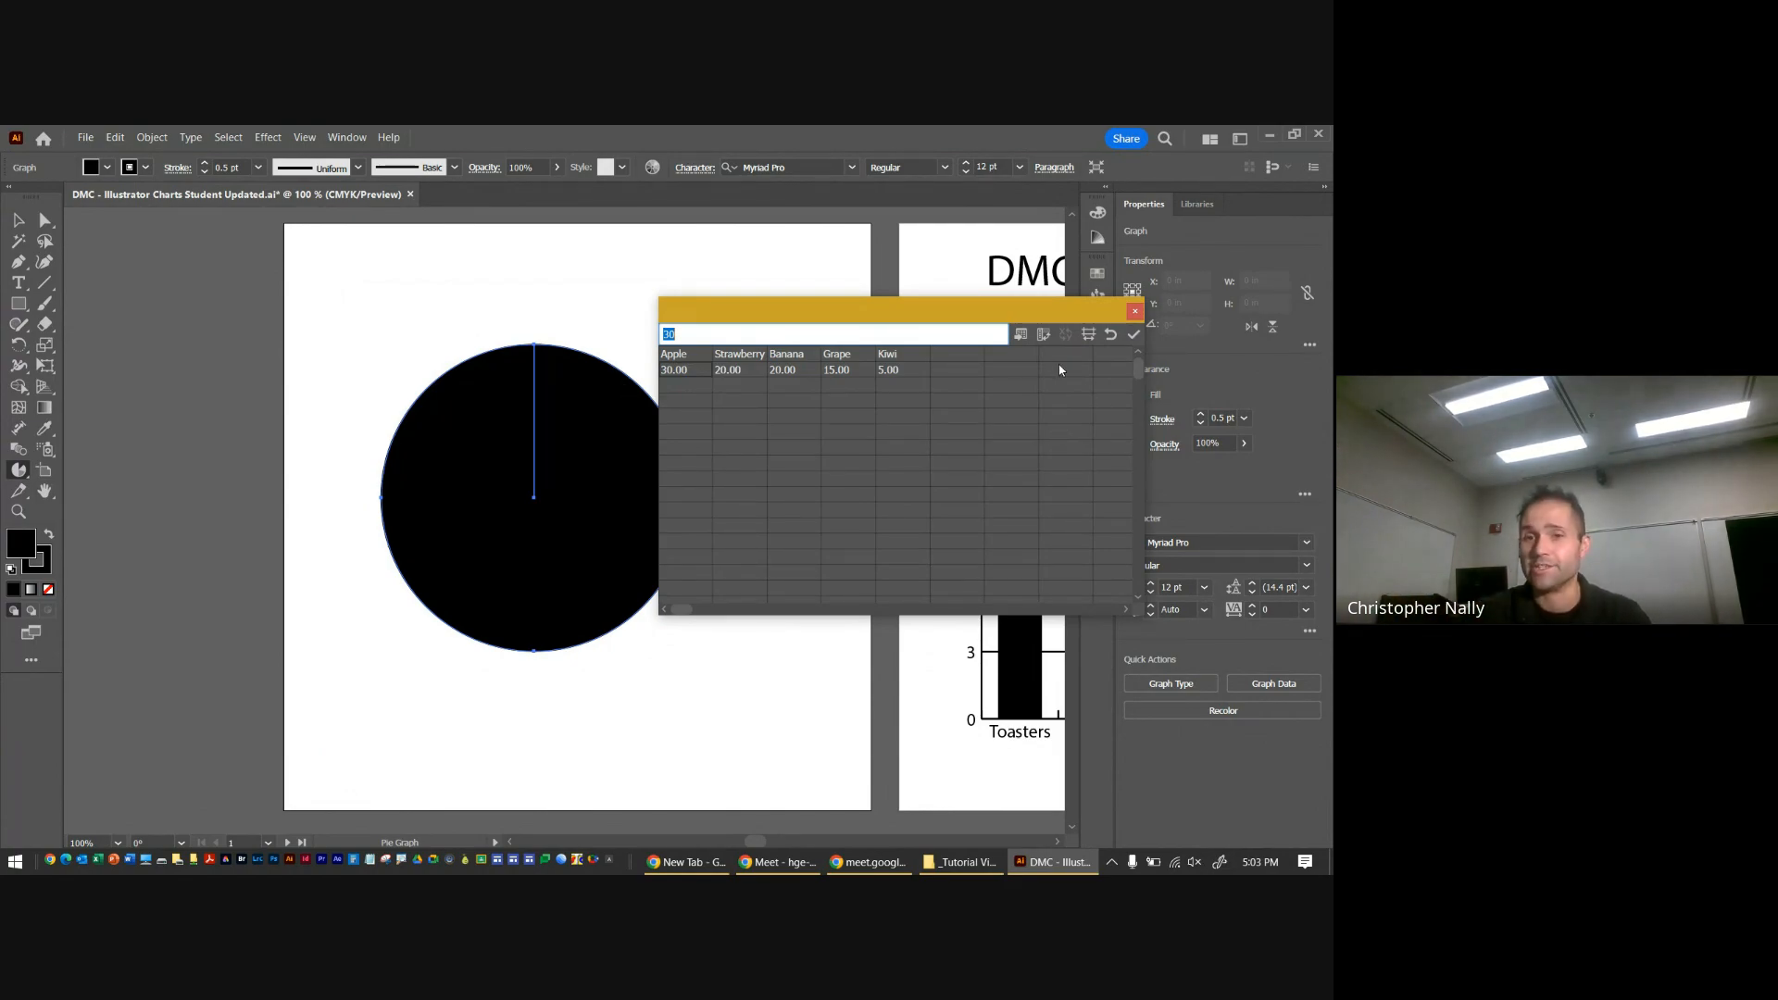
pyautogui.moveTo(999, 318); pyautogui.dragTo(904, 349)
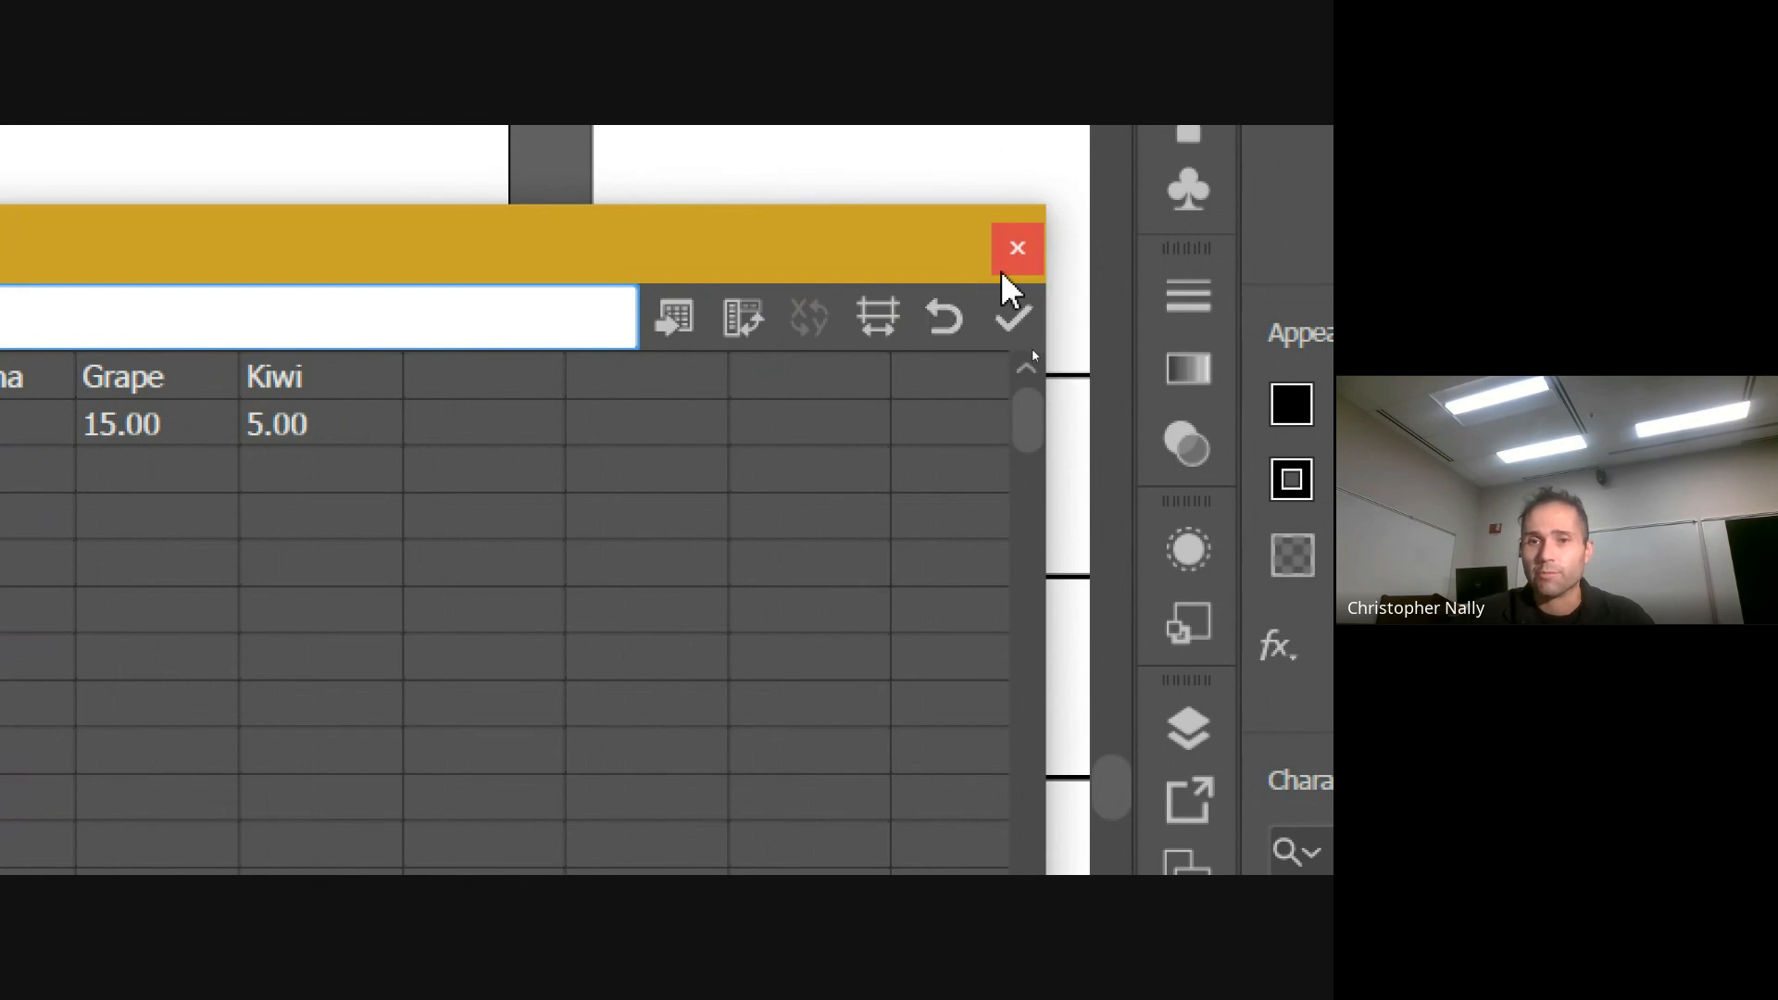
pyautogui.click(1013, 317)
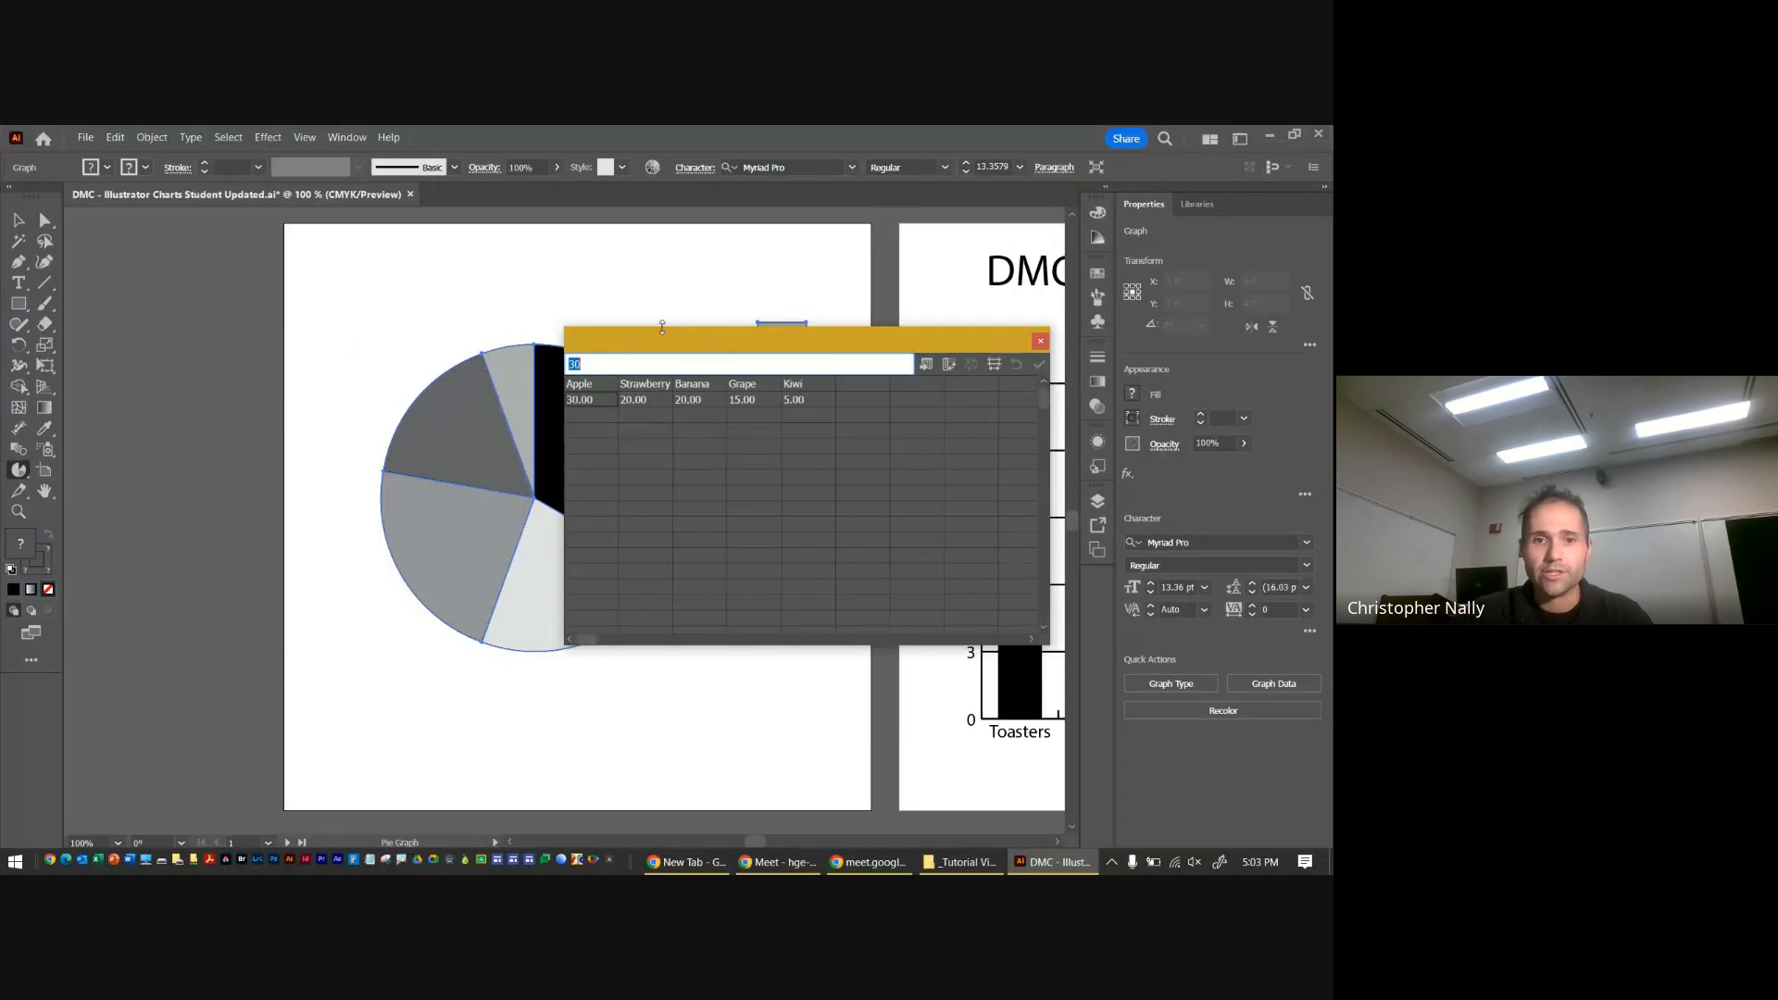
pyautogui.moveTo(662, 328); pyautogui.dragTo(939, 342)
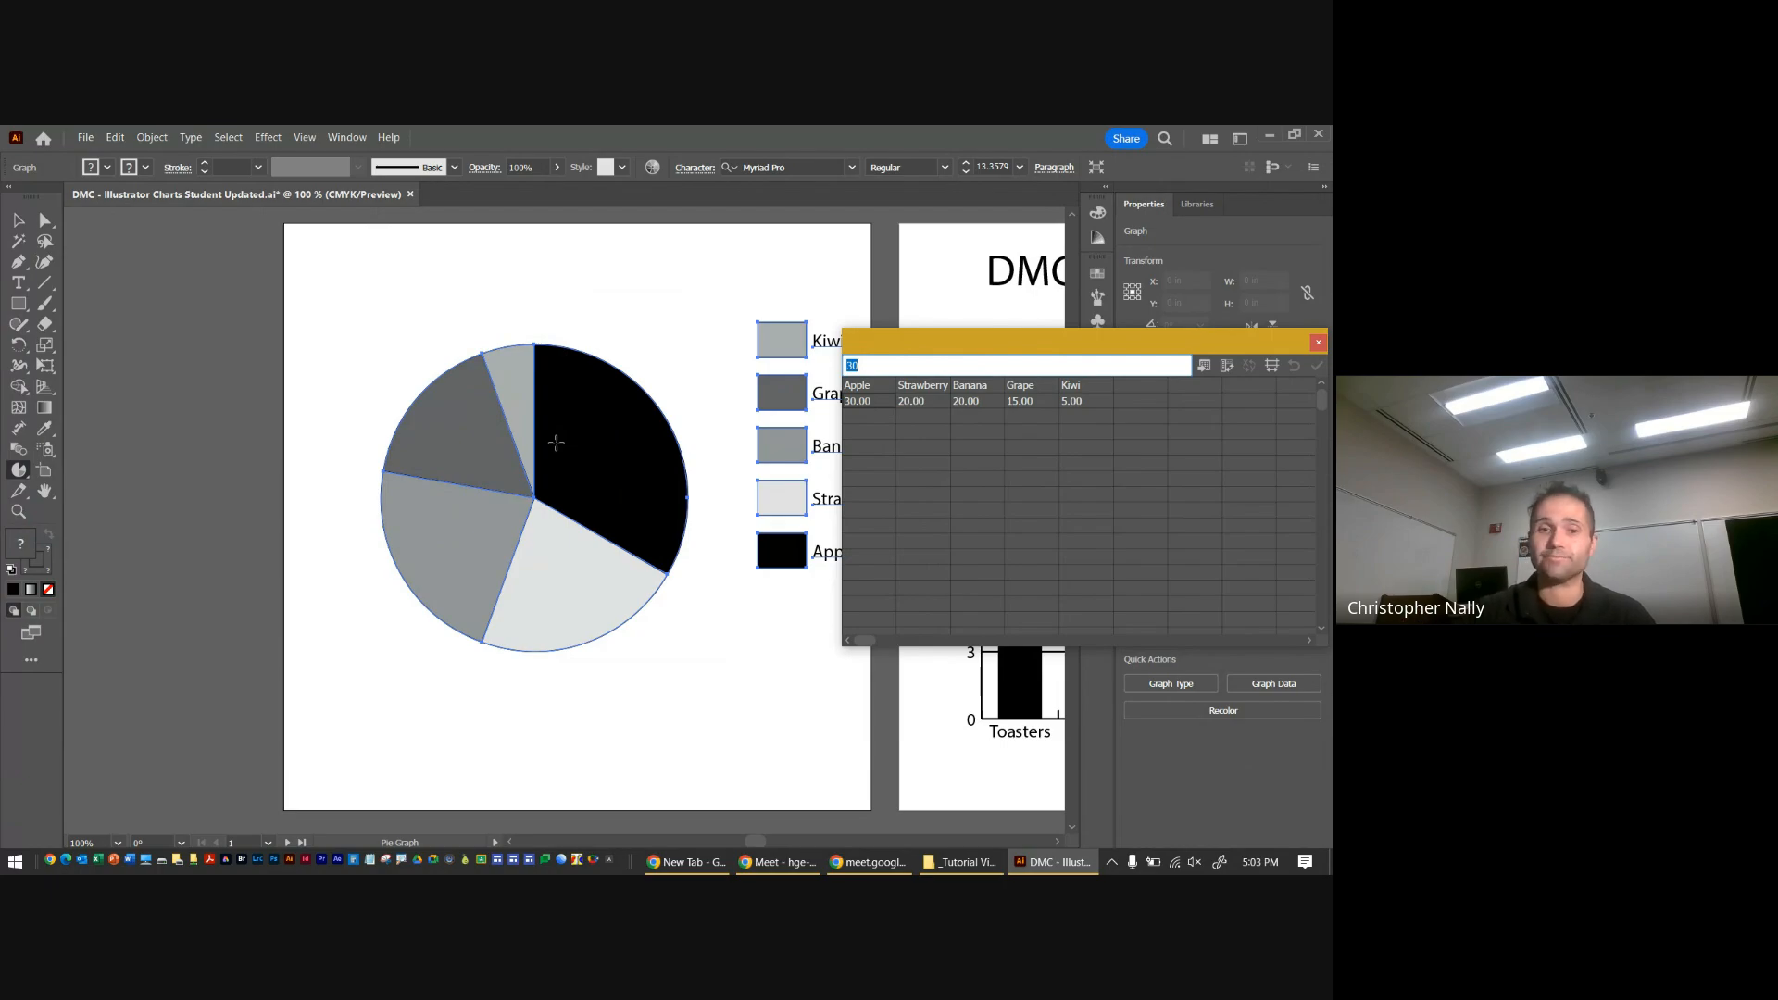
pyautogui.moveTo(892, 346); pyautogui.dragTo(983, 439)
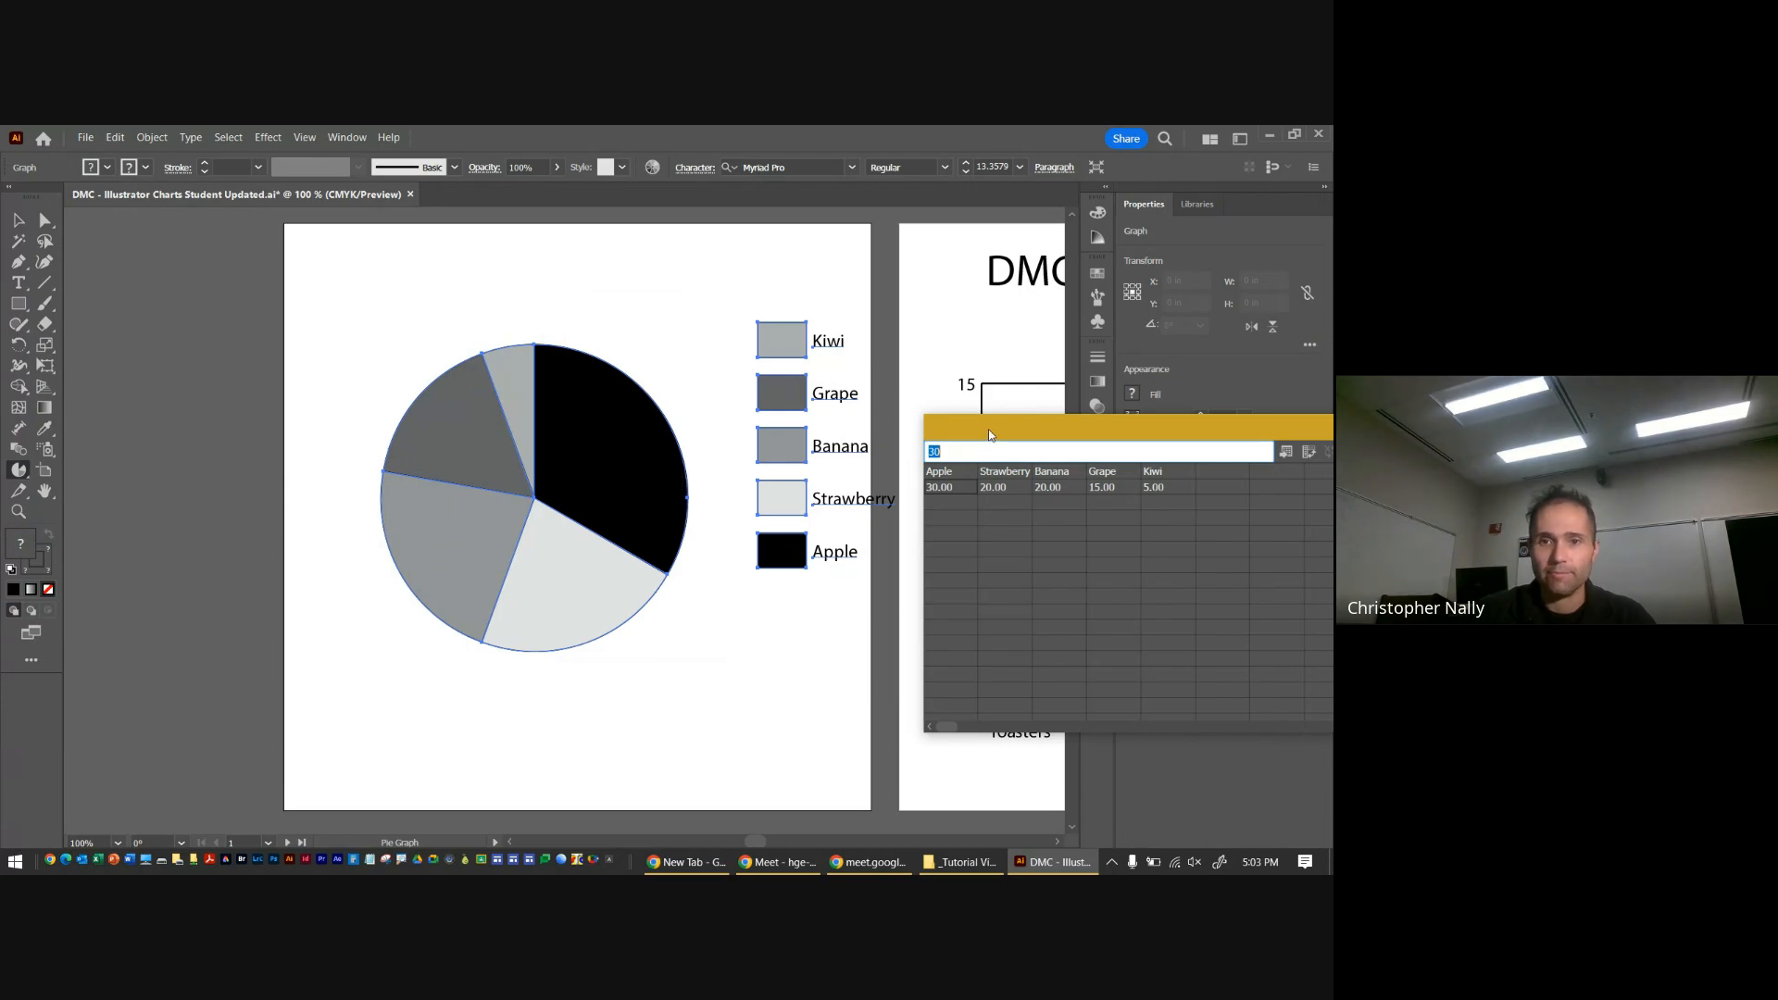
# Close the graph data window and shift the pie chart with its legend so every label sits inside the artboard
pyautogui.moveTo(990, 435); pyautogui.dragTo(505, 360)
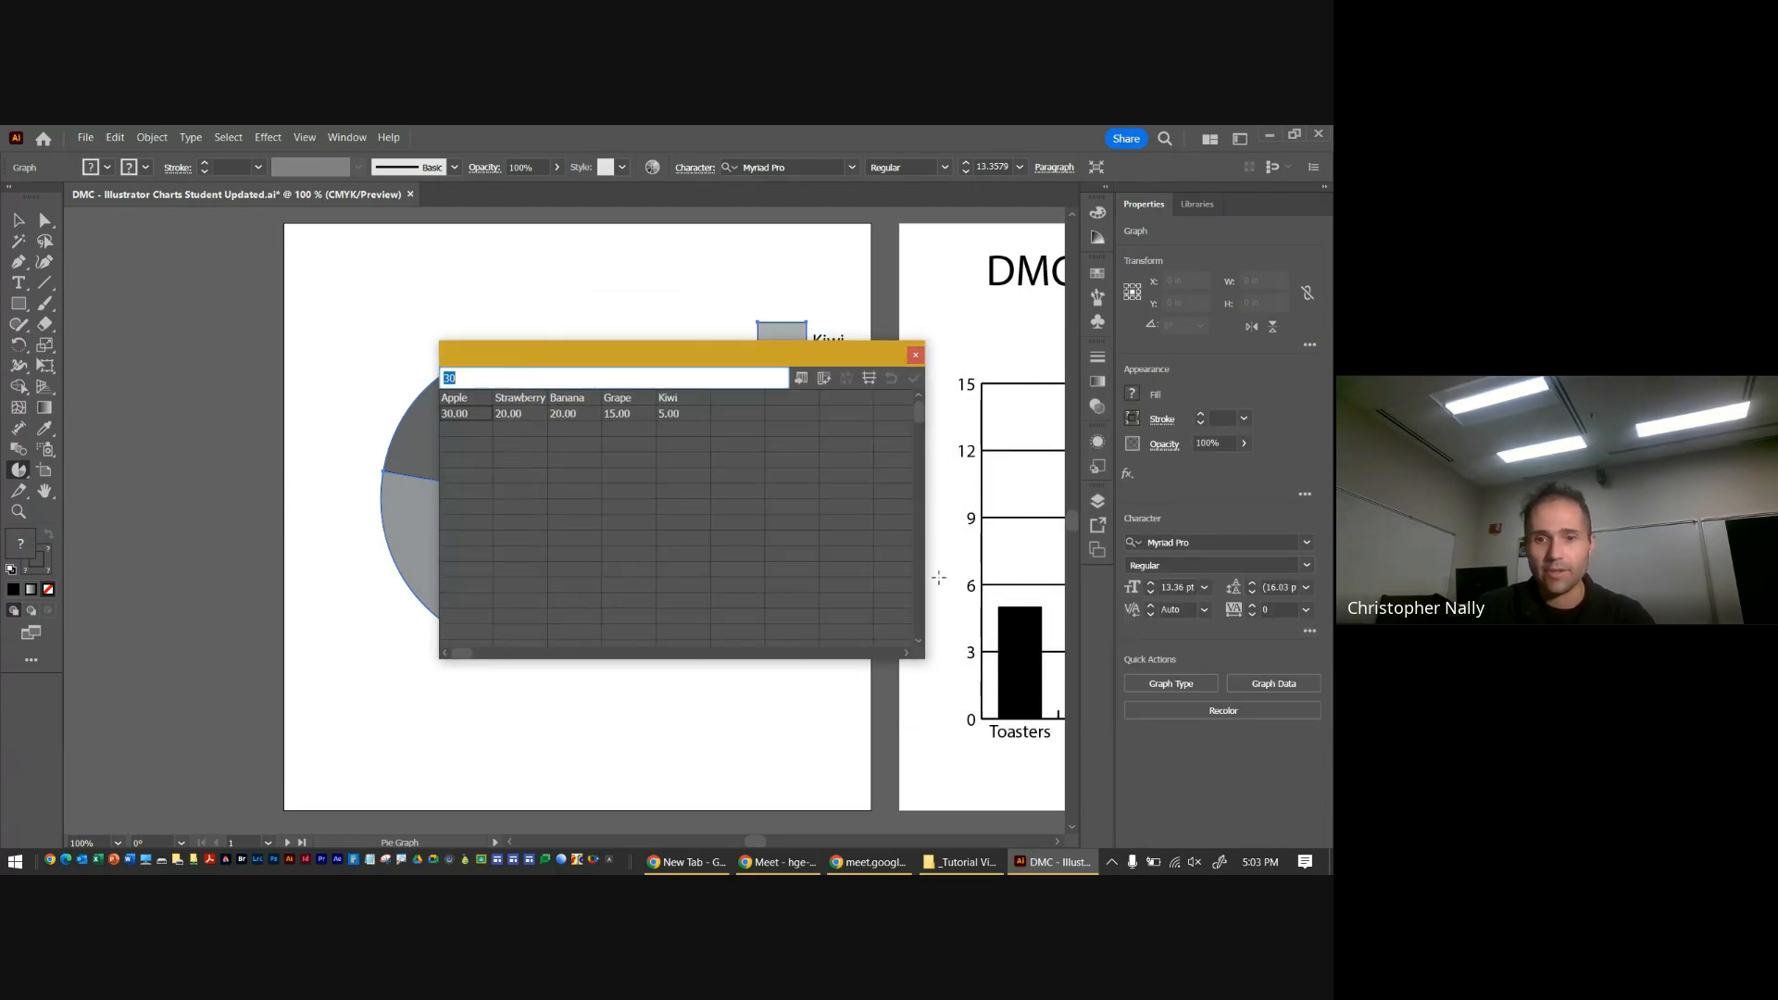
pyautogui.moveTo(925, 662); pyautogui.dragTo(752, 509)
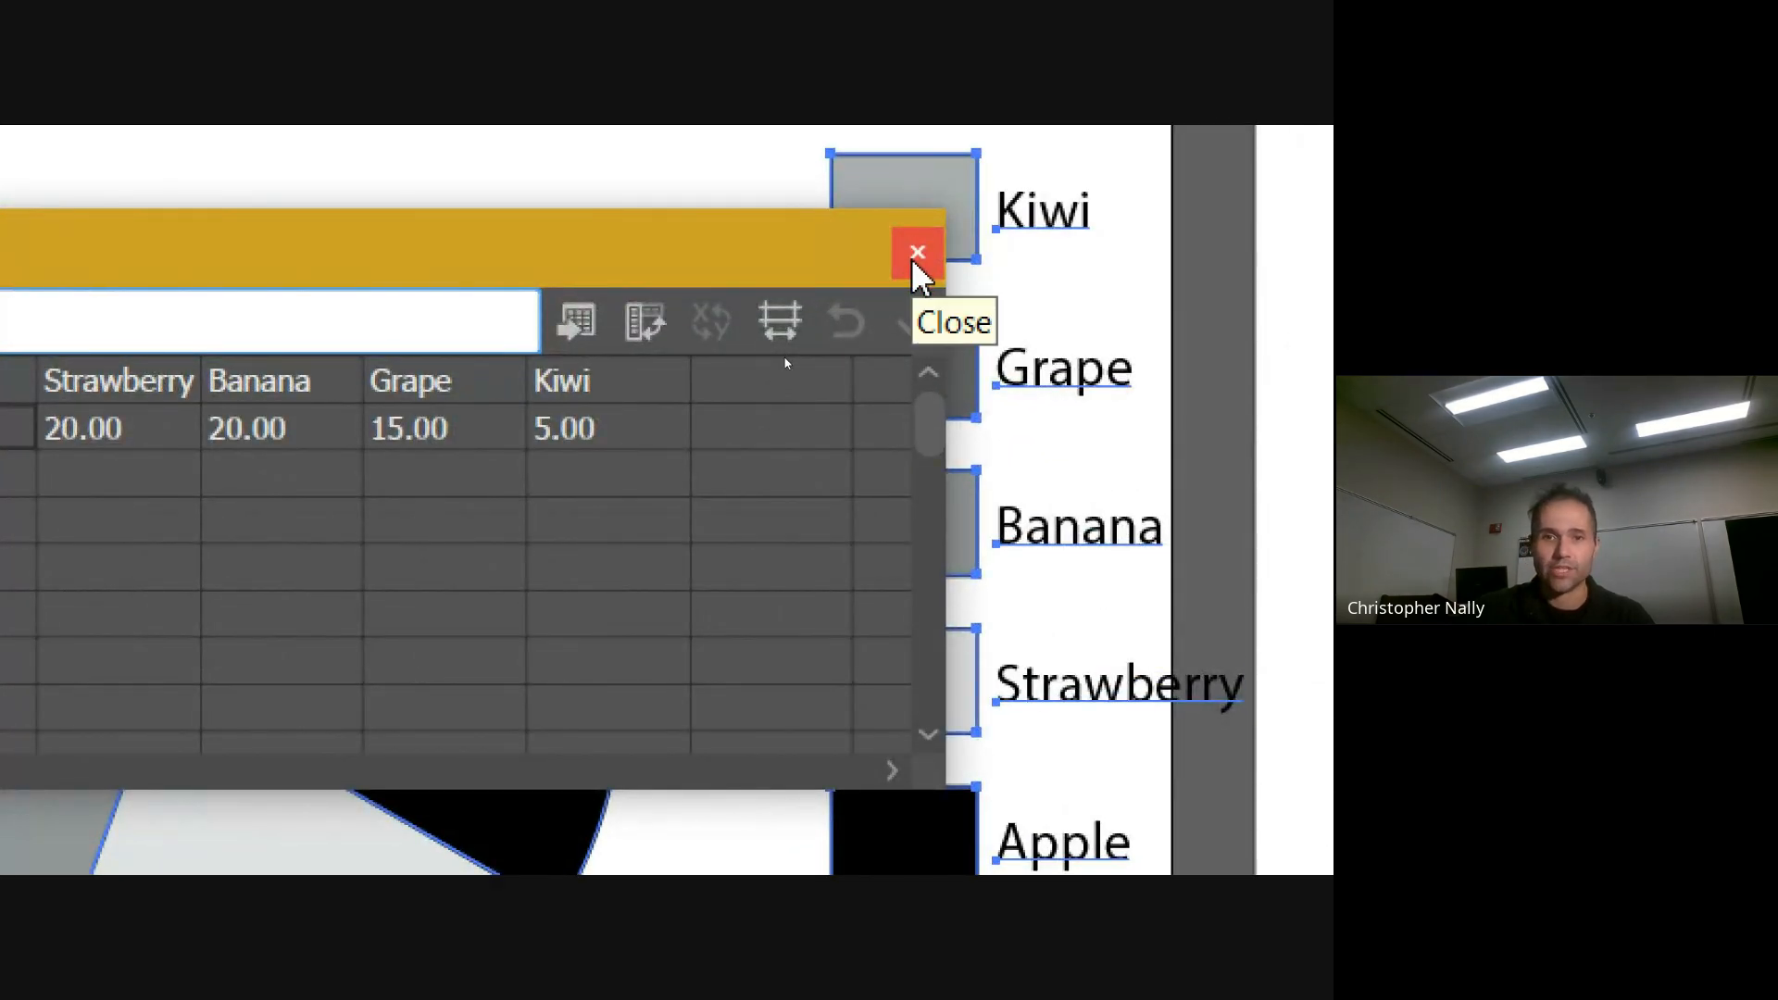
pyautogui.click(915, 263)
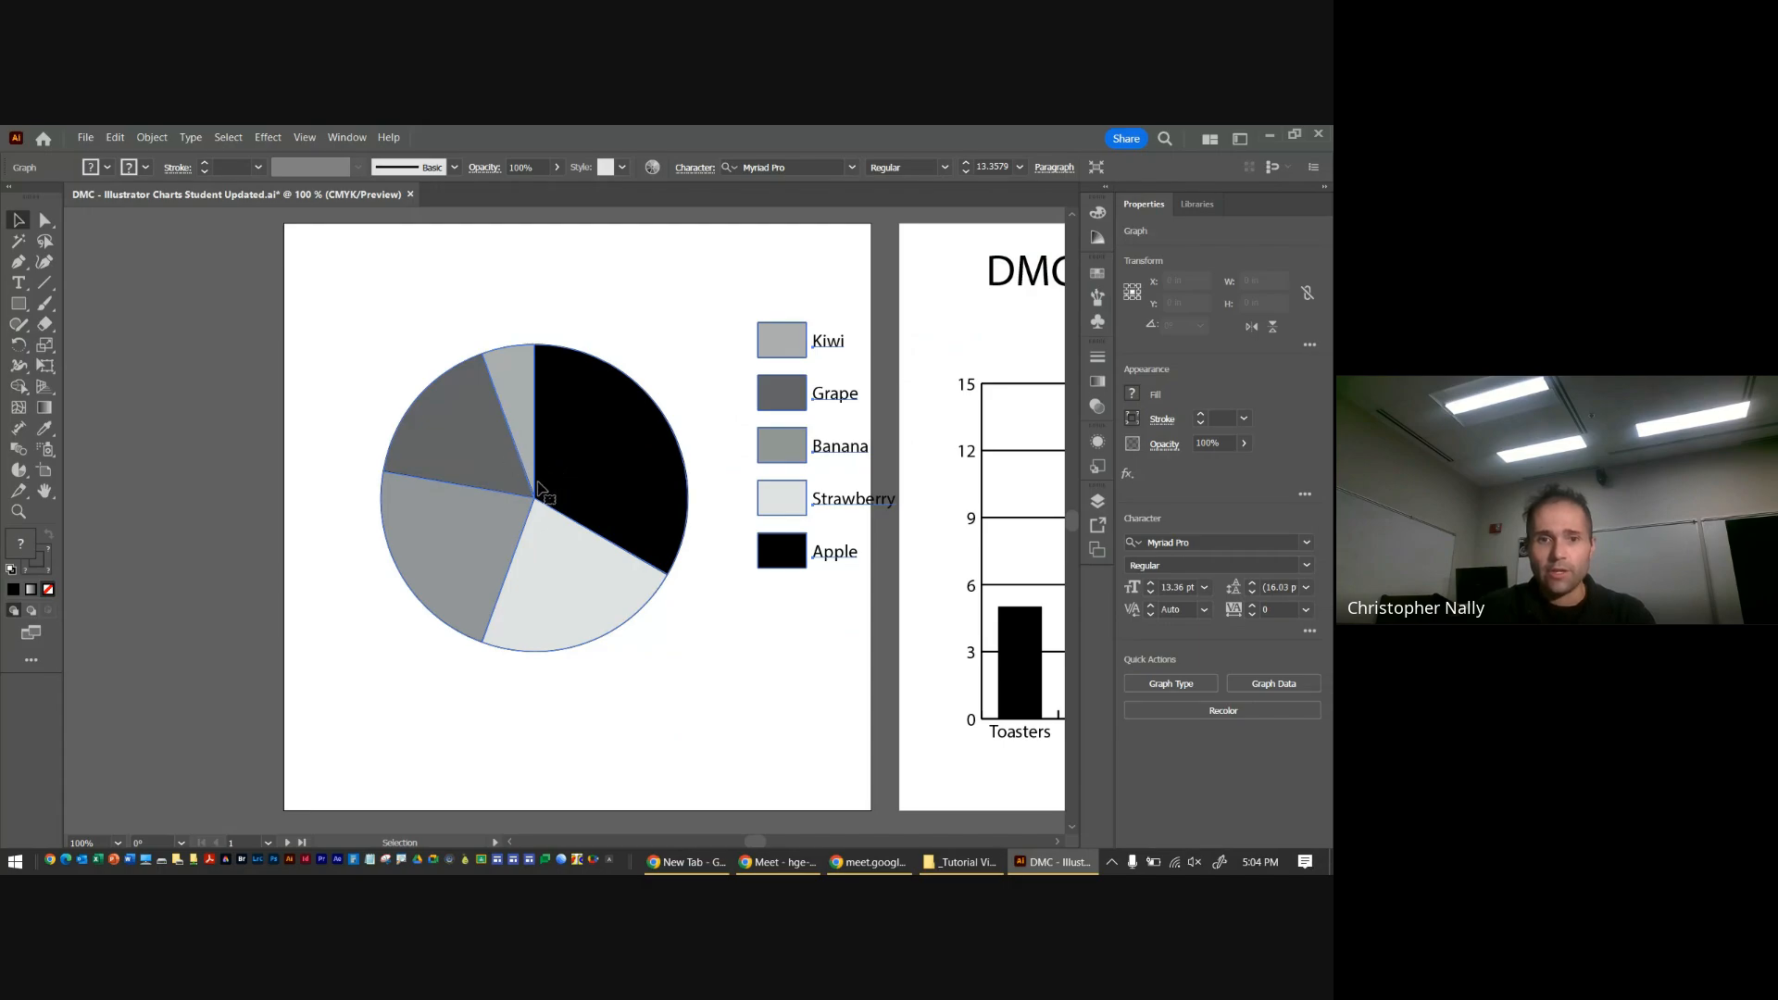
pyautogui.moveTo(541, 488); pyautogui.dragTo(495, 495)
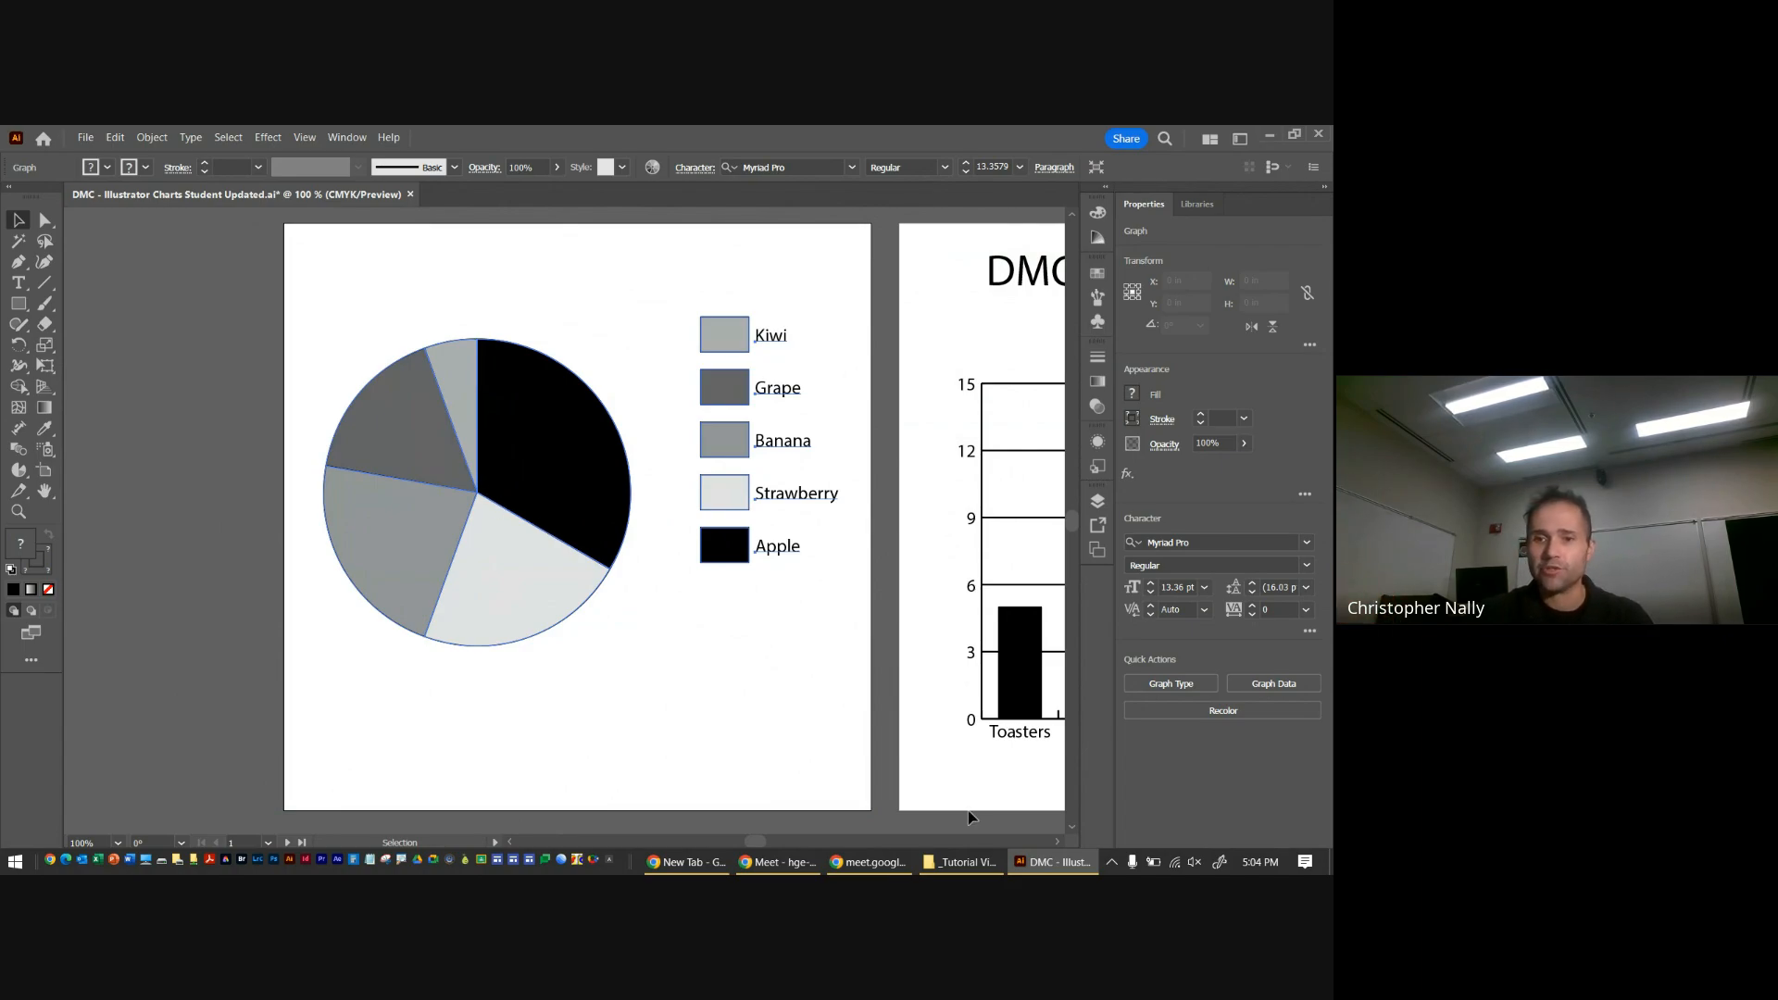
# Select the graph's entry inside the Charts layer and move the pie chart with its legend slightly down on the artboard
pyautogui.click(1098, 501)
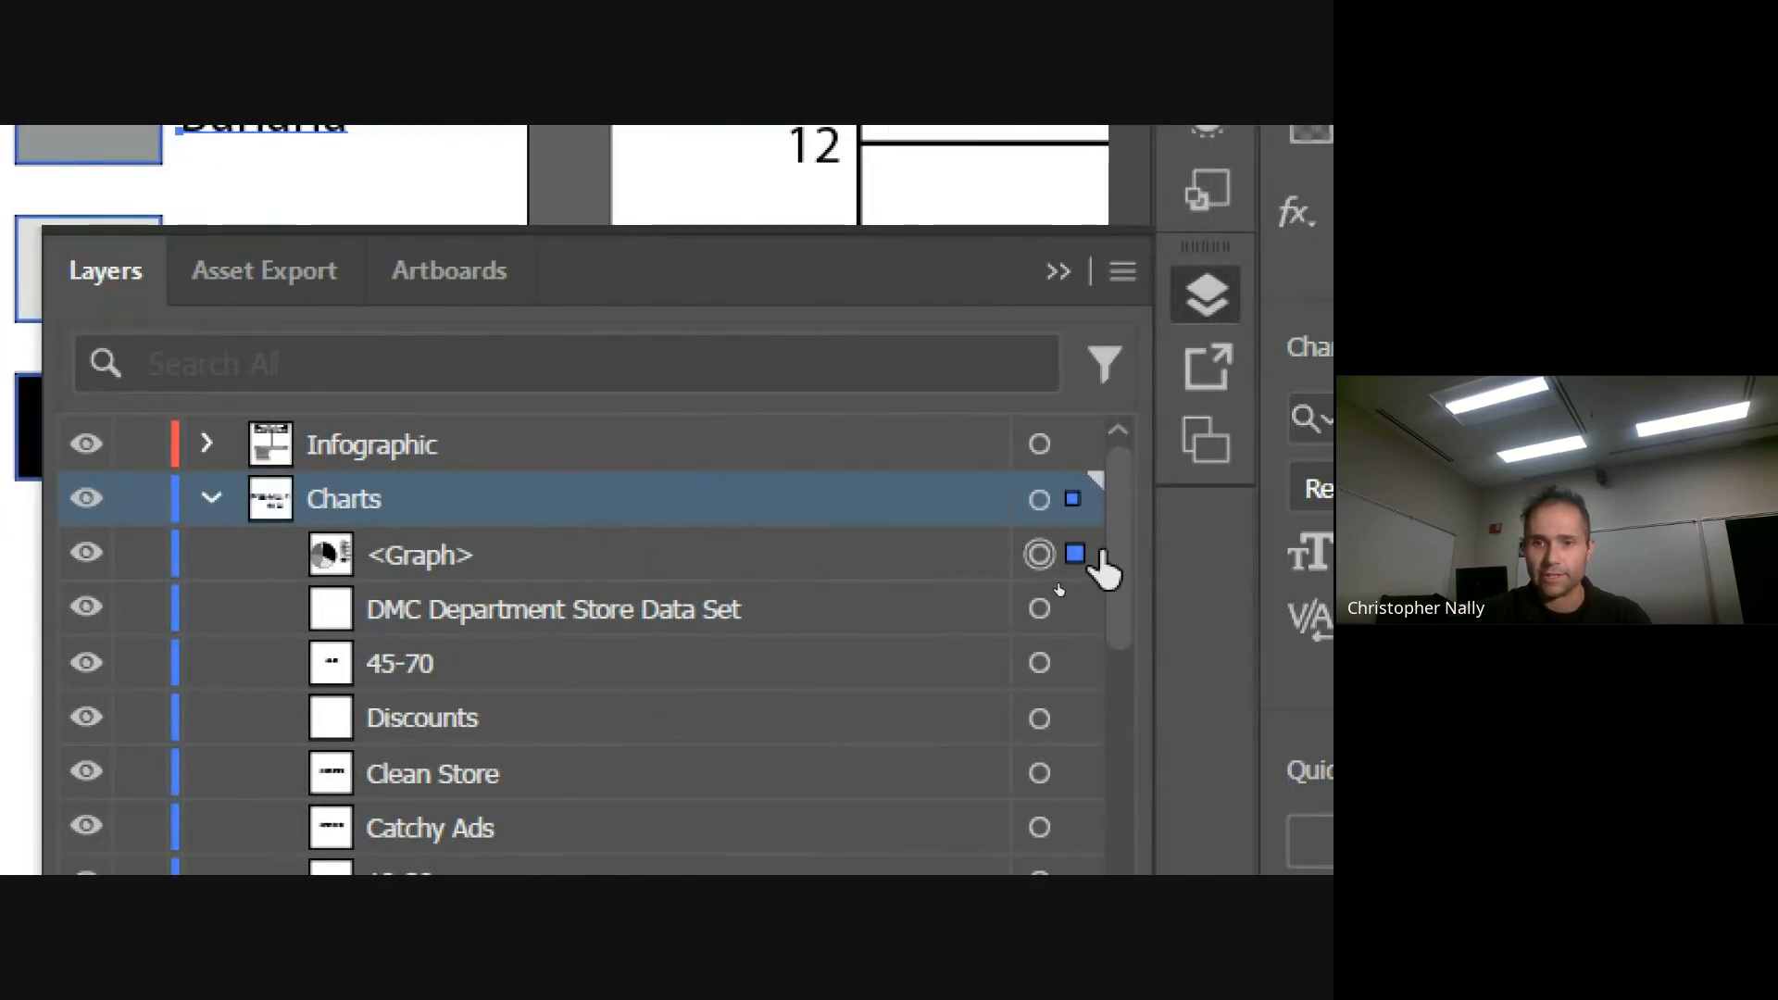
pyautogui.click(1074, 554)
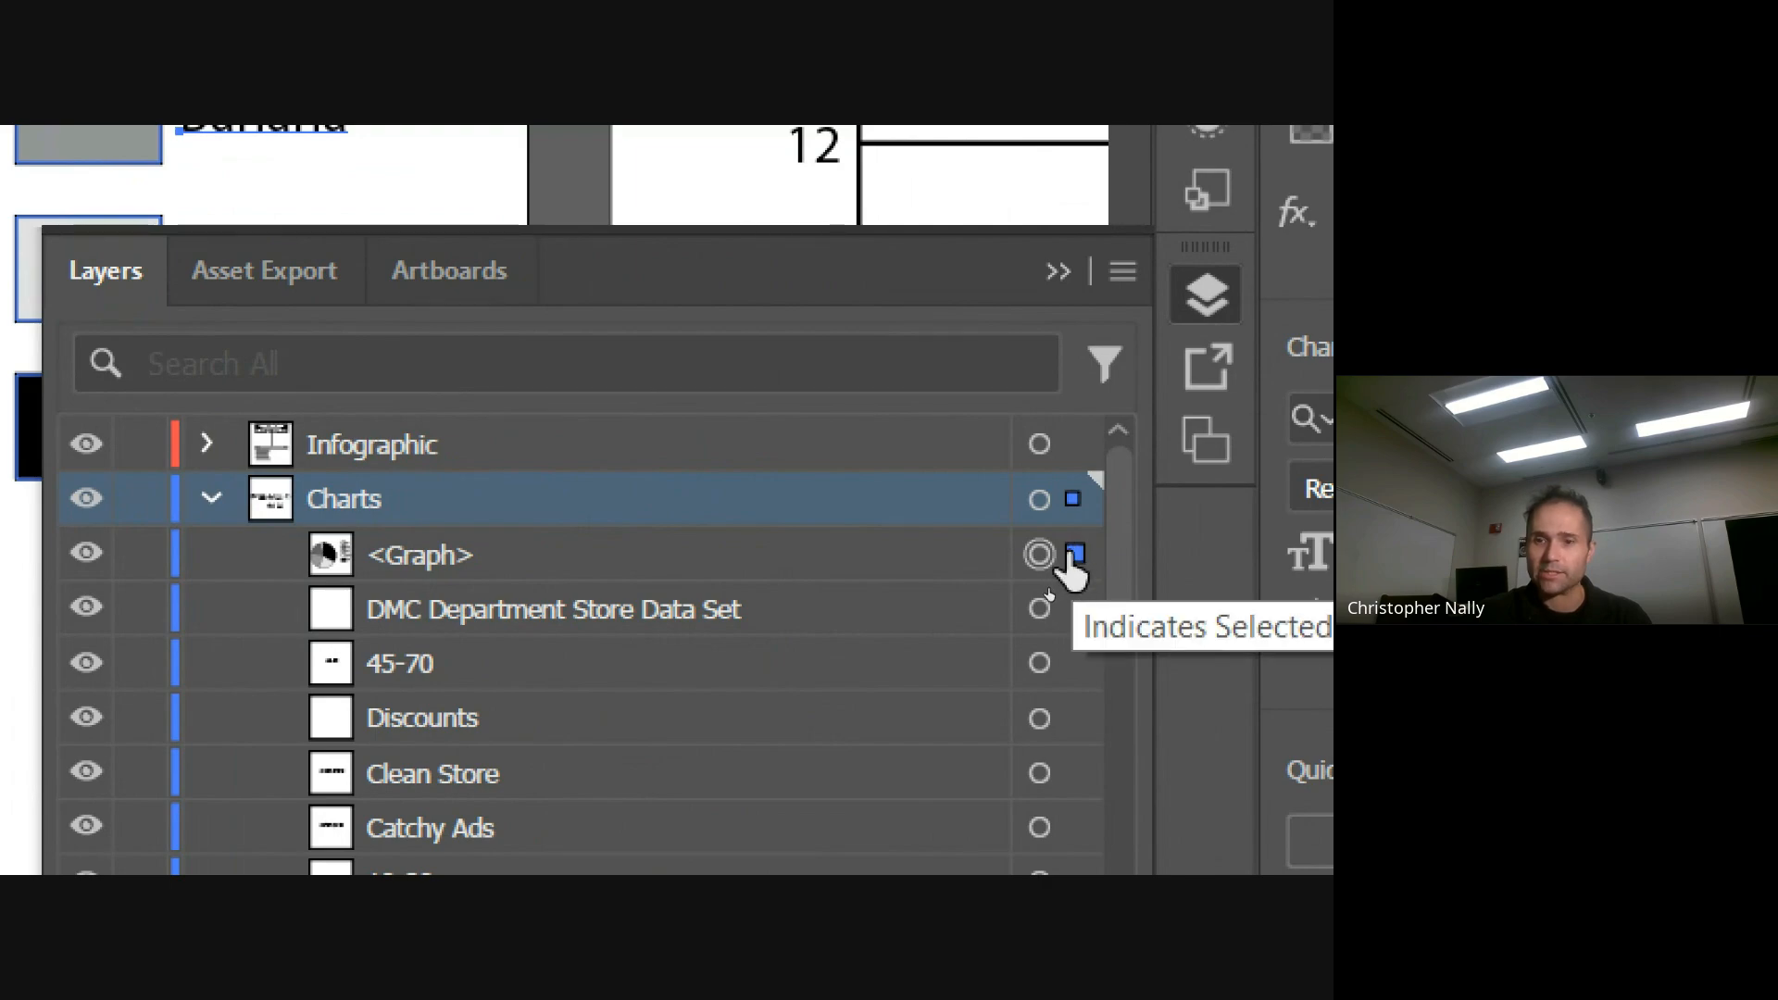
pyautogui.click(415, 563)
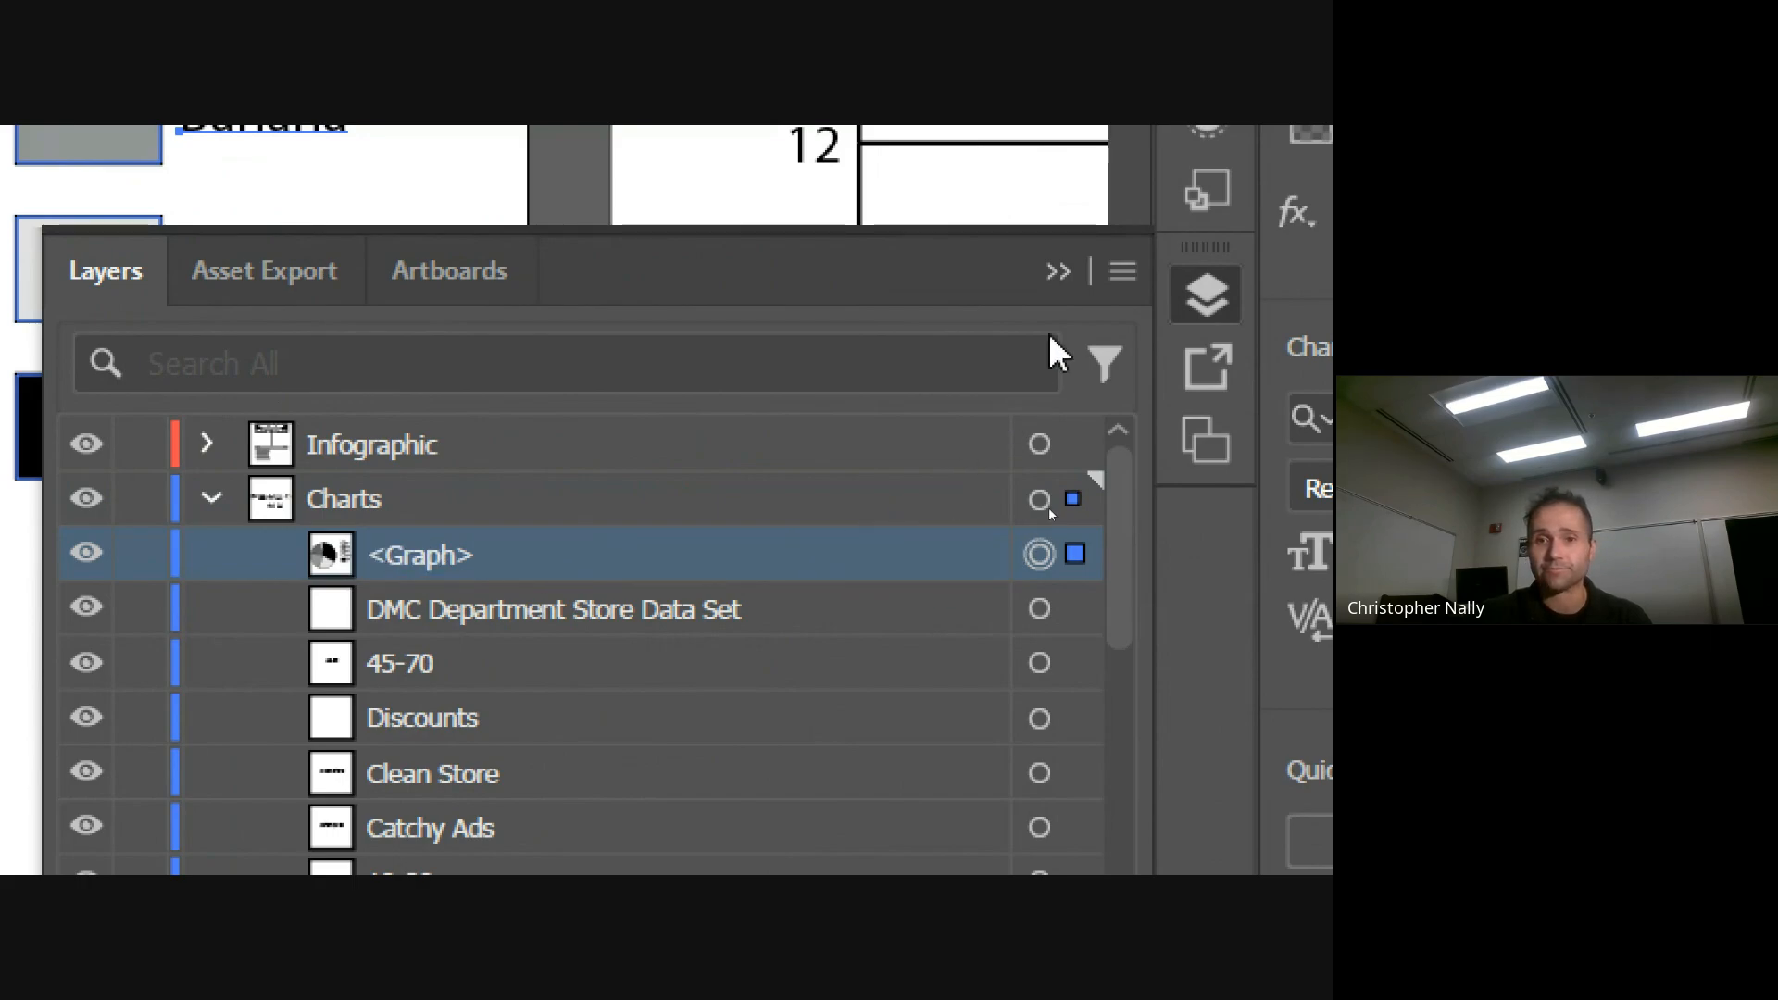
pyautogui.click(1072, 274)
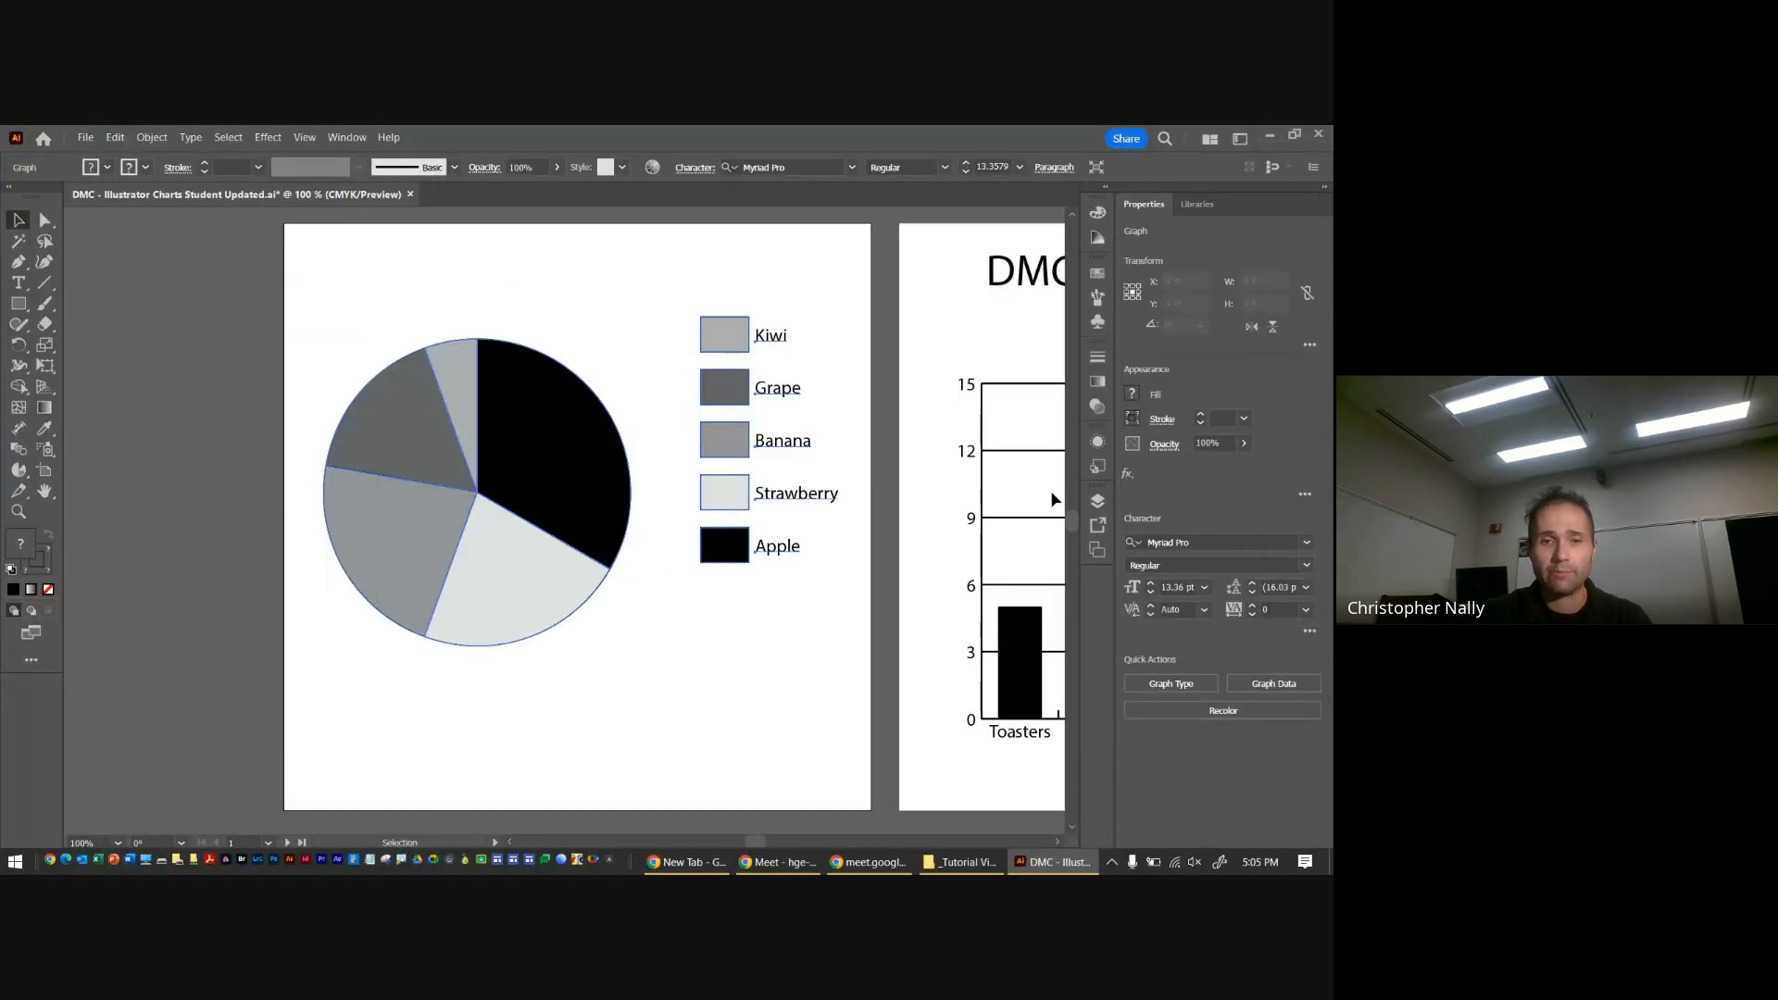
pyautogui.moveTo(528, 485); pyautogui.dragTo(529, 507)
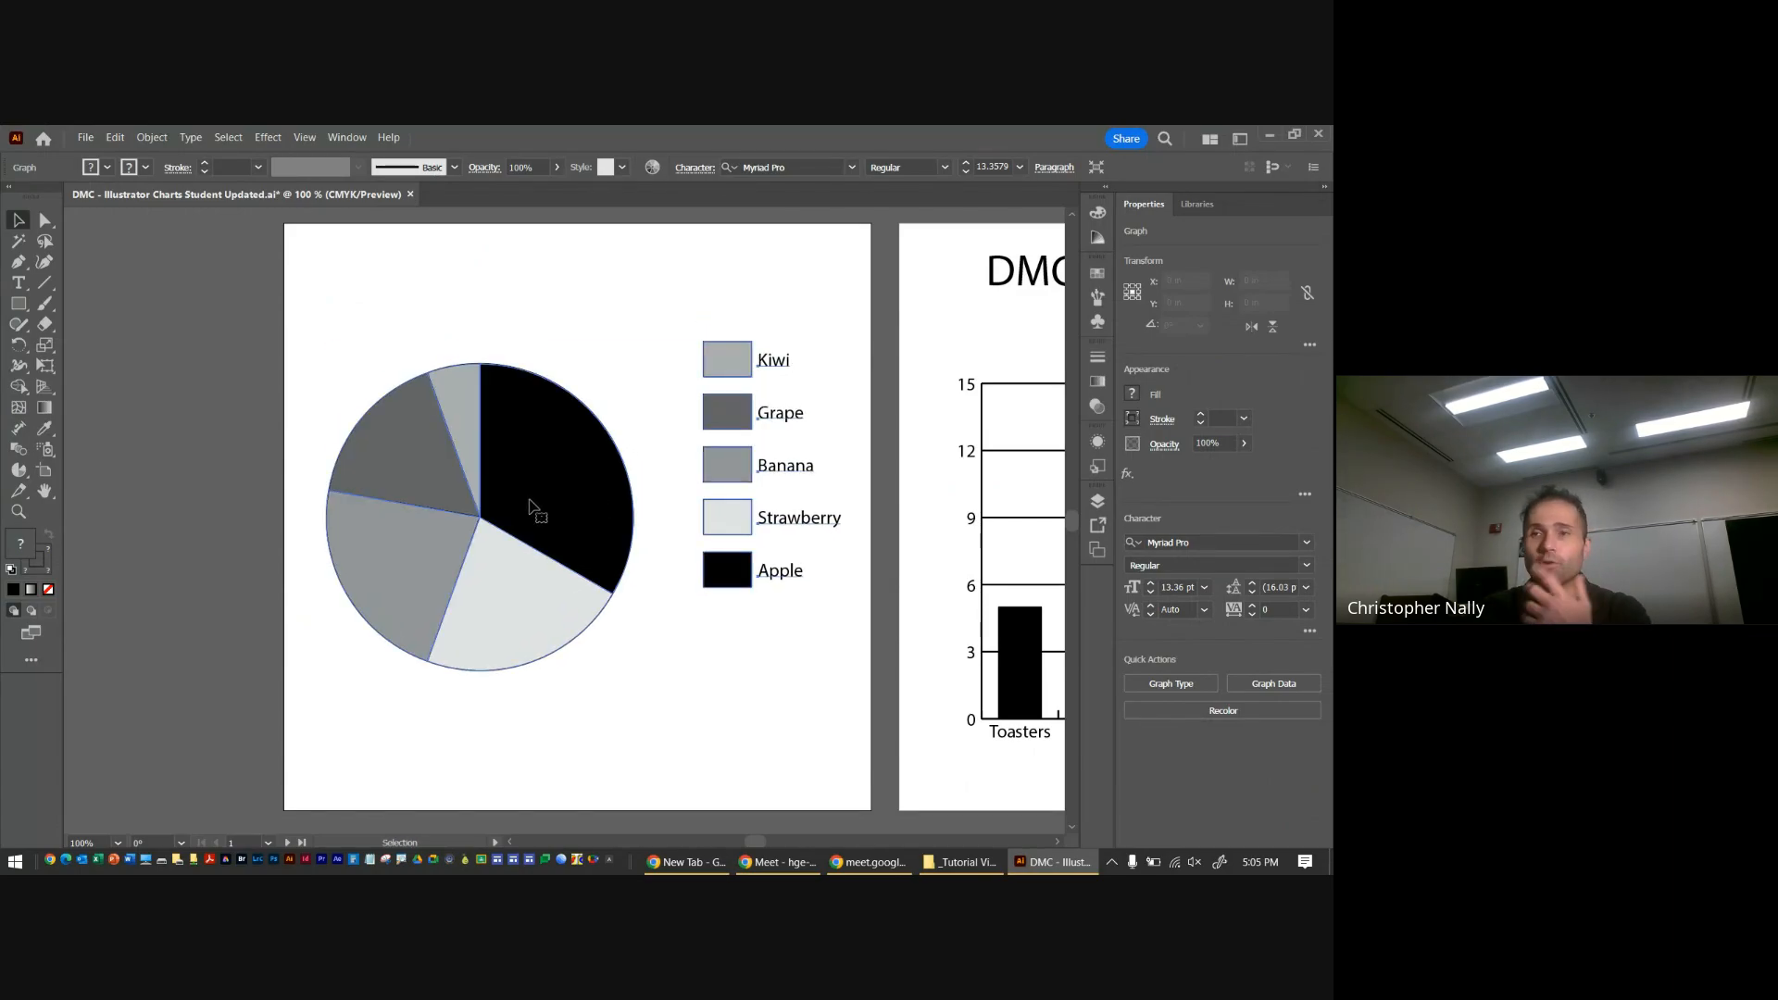
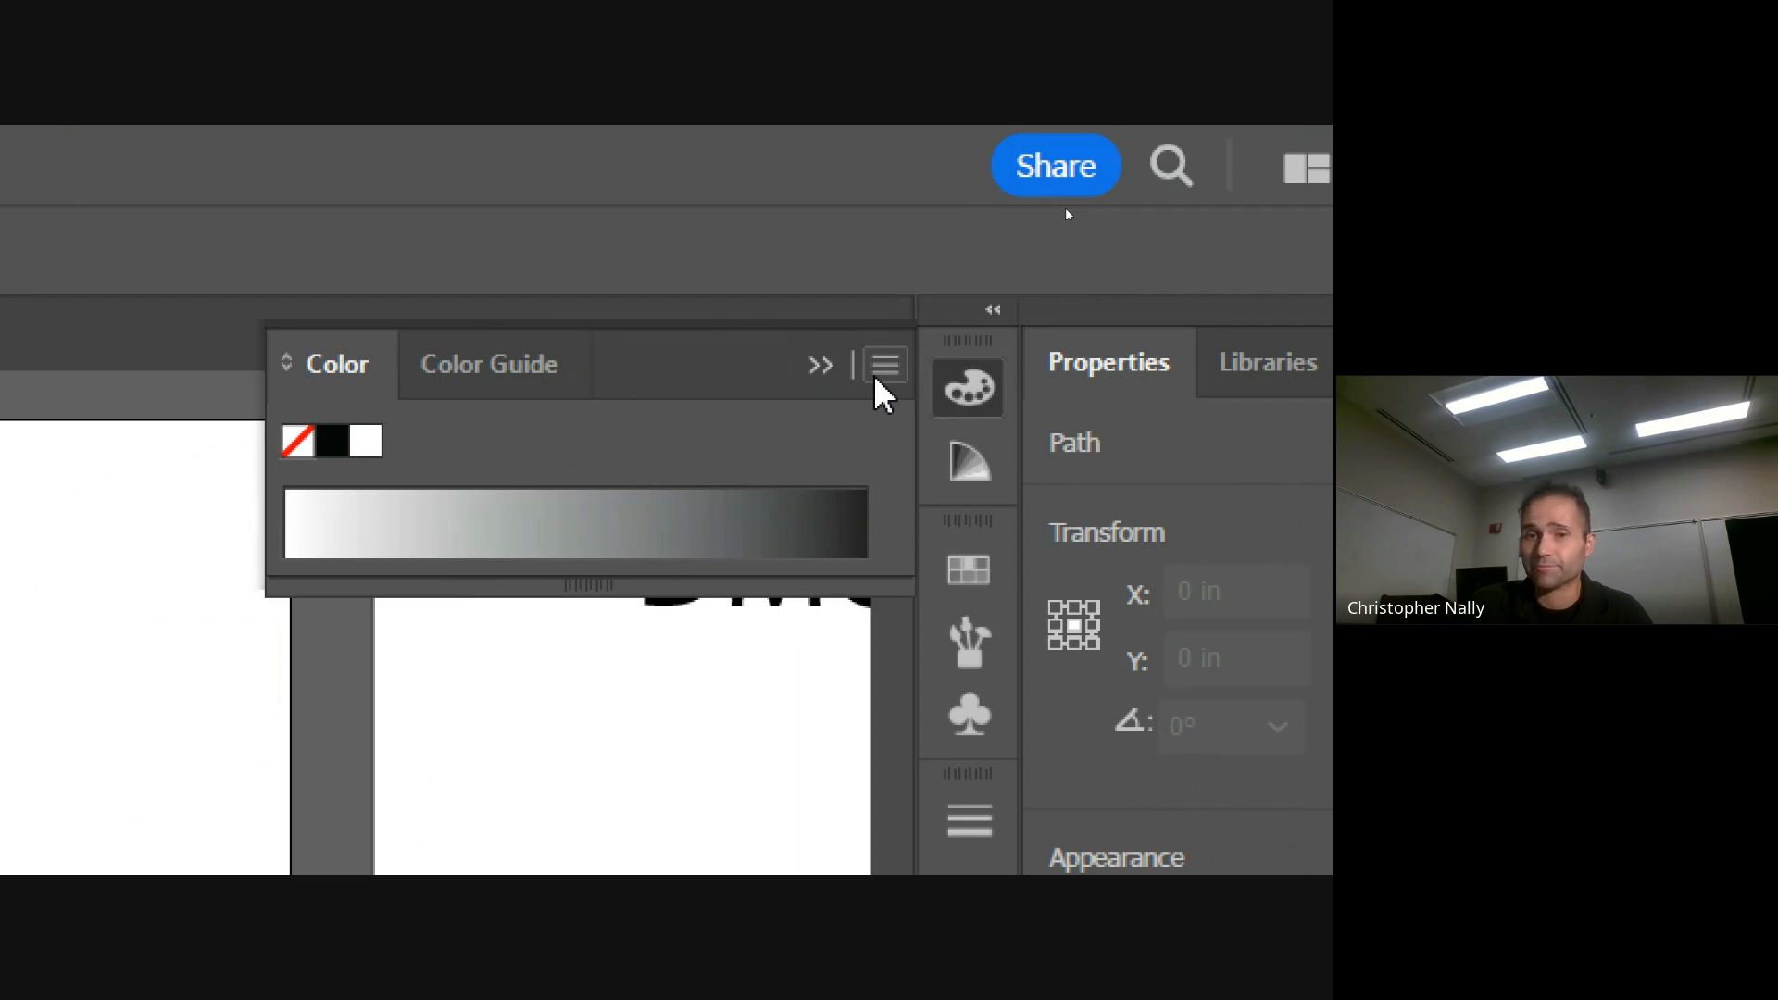
# Switch the Color panel to the full colour spectrum, enlarge it, and fill the Kiwi slice and legend box with pink
pyautogui.click(897, 372)
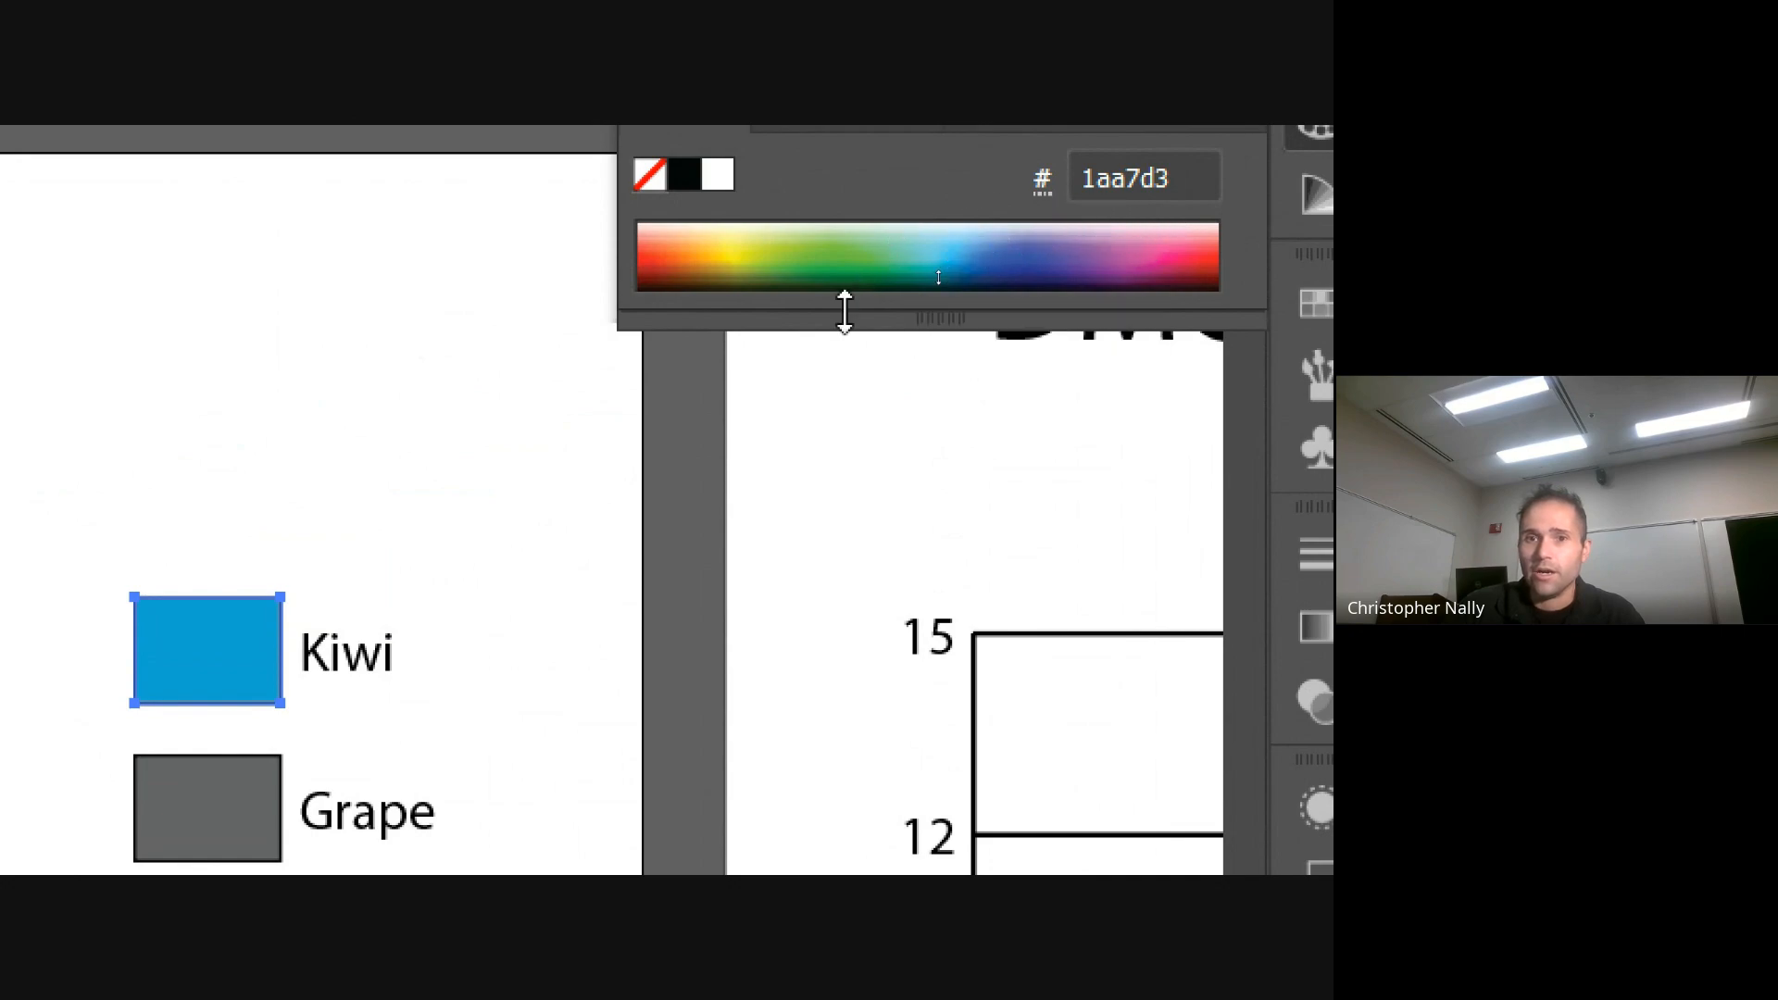
pyautogui.moveTo(853, 318); pyautogui.dragTo(853, 683)
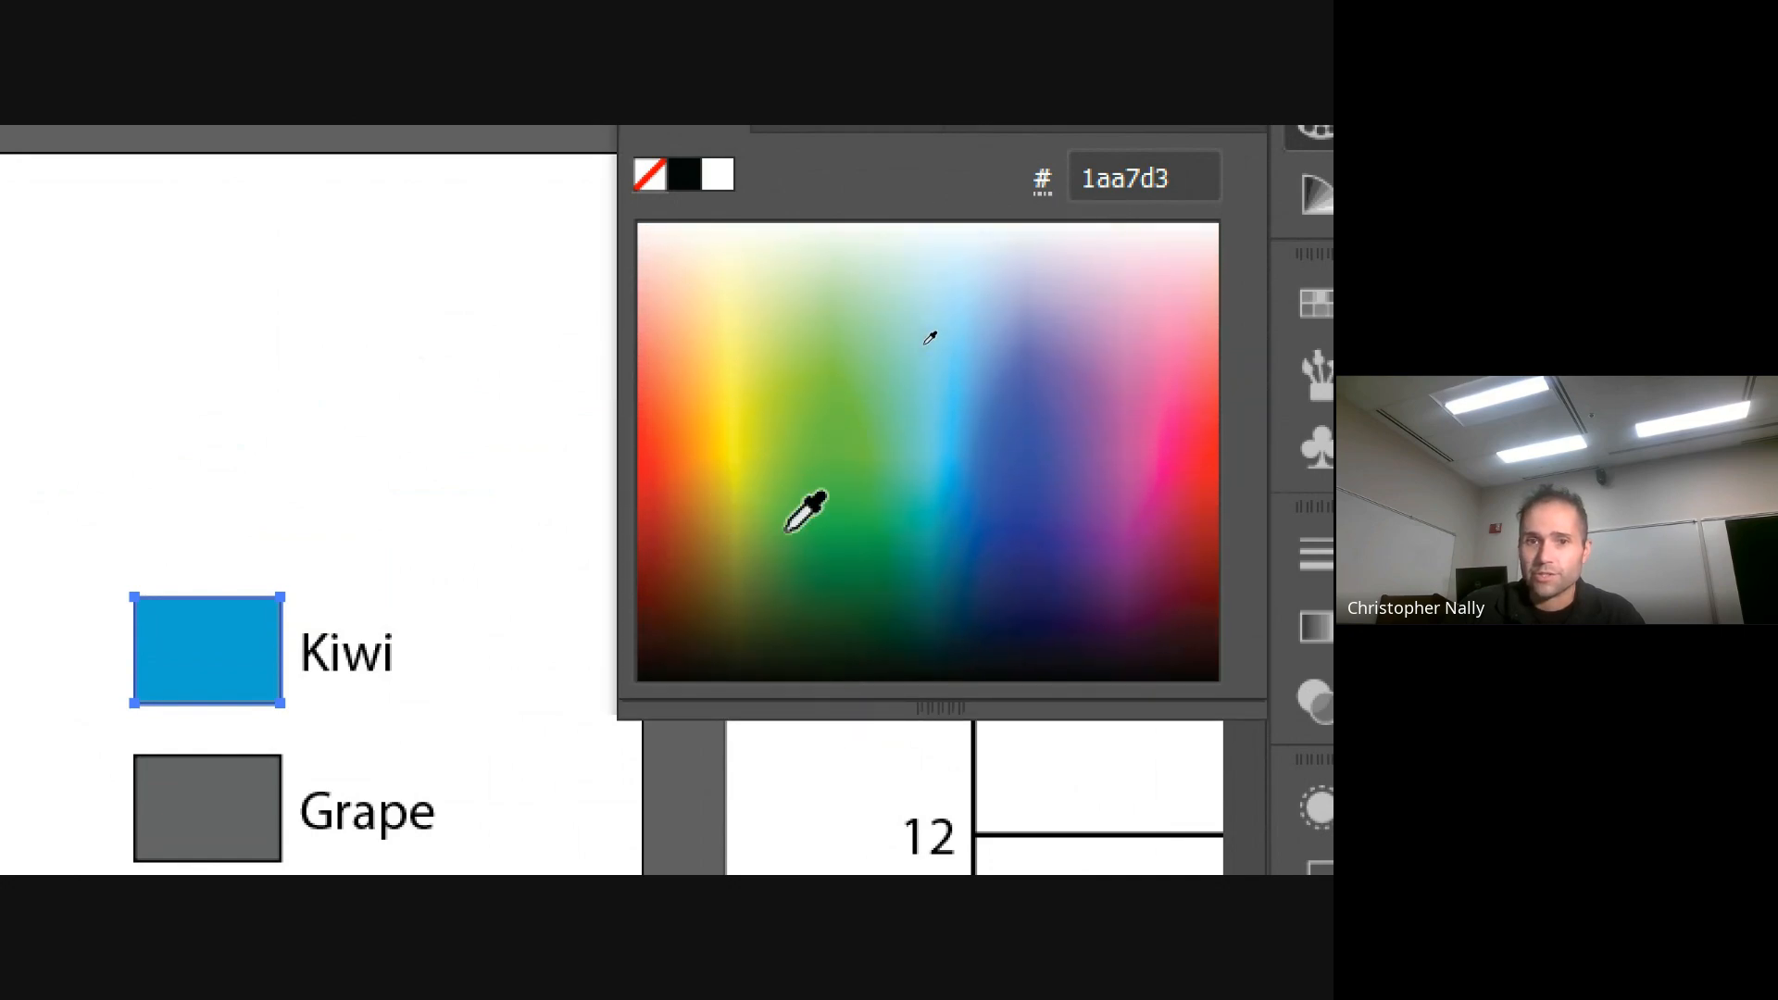
pyautogui.click(1182, 428)
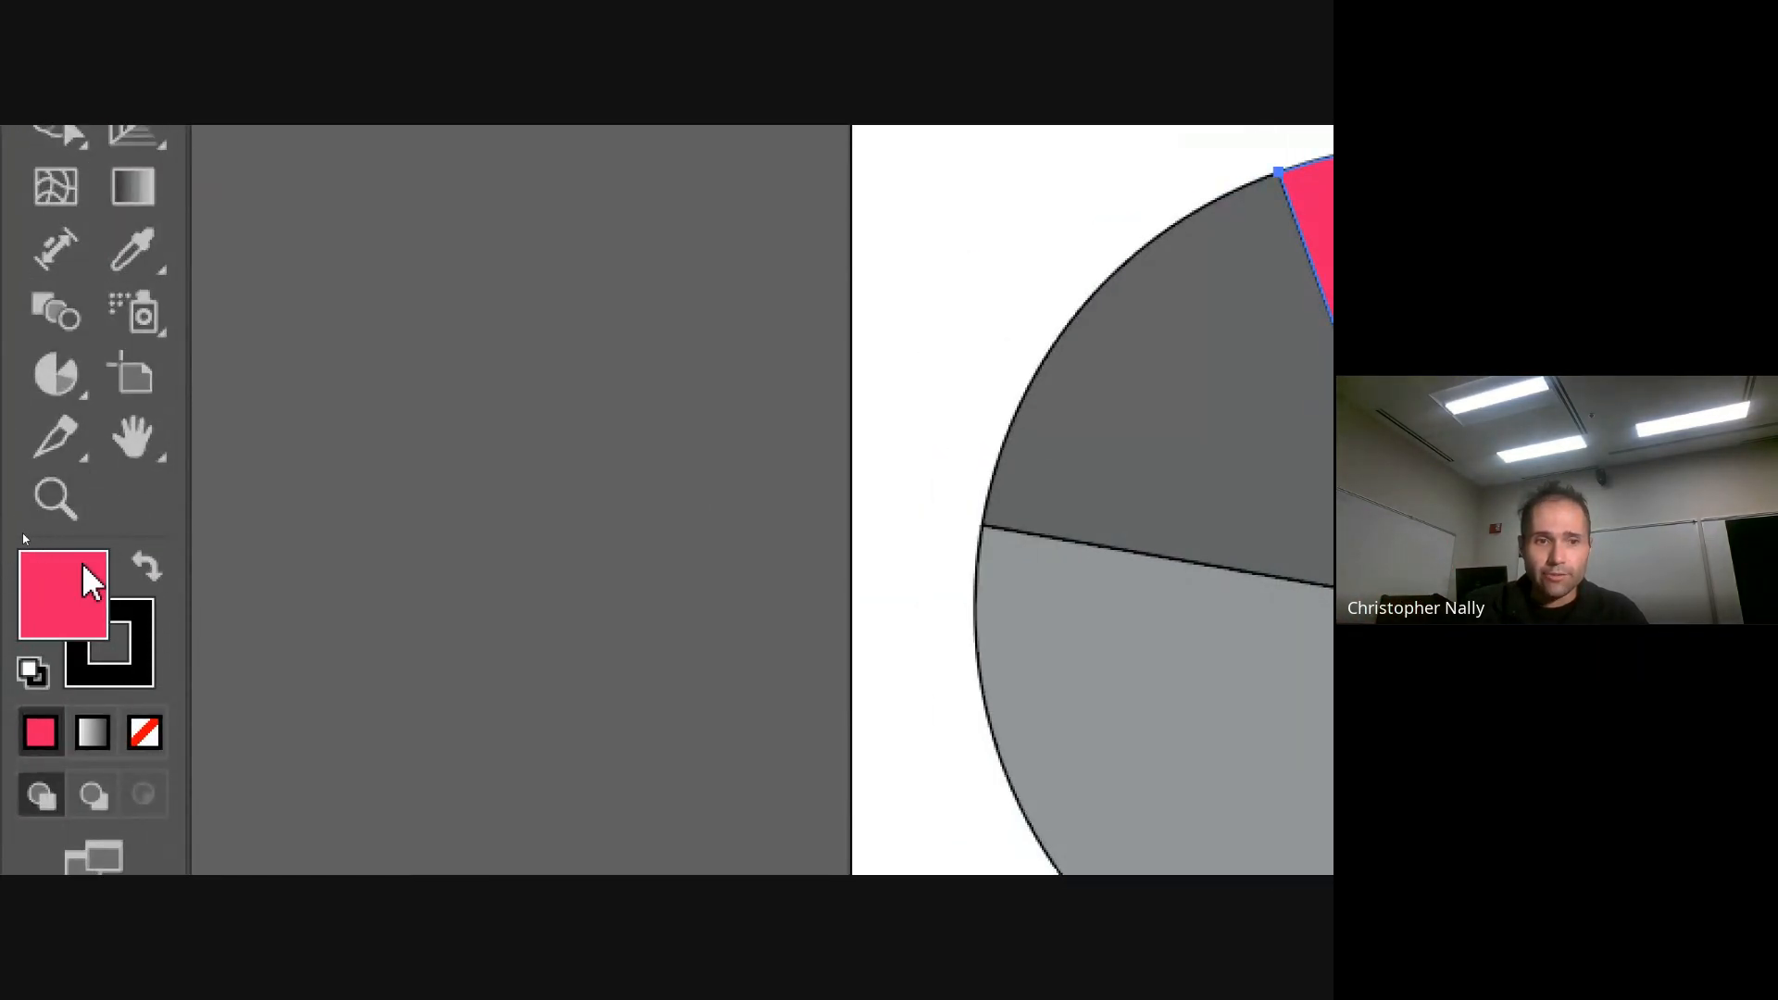
# Change the fill of the Kiwi slice and legend box to teal 36d6a4 using the Color Picker
pyautogui.doubleClick(46, 597)
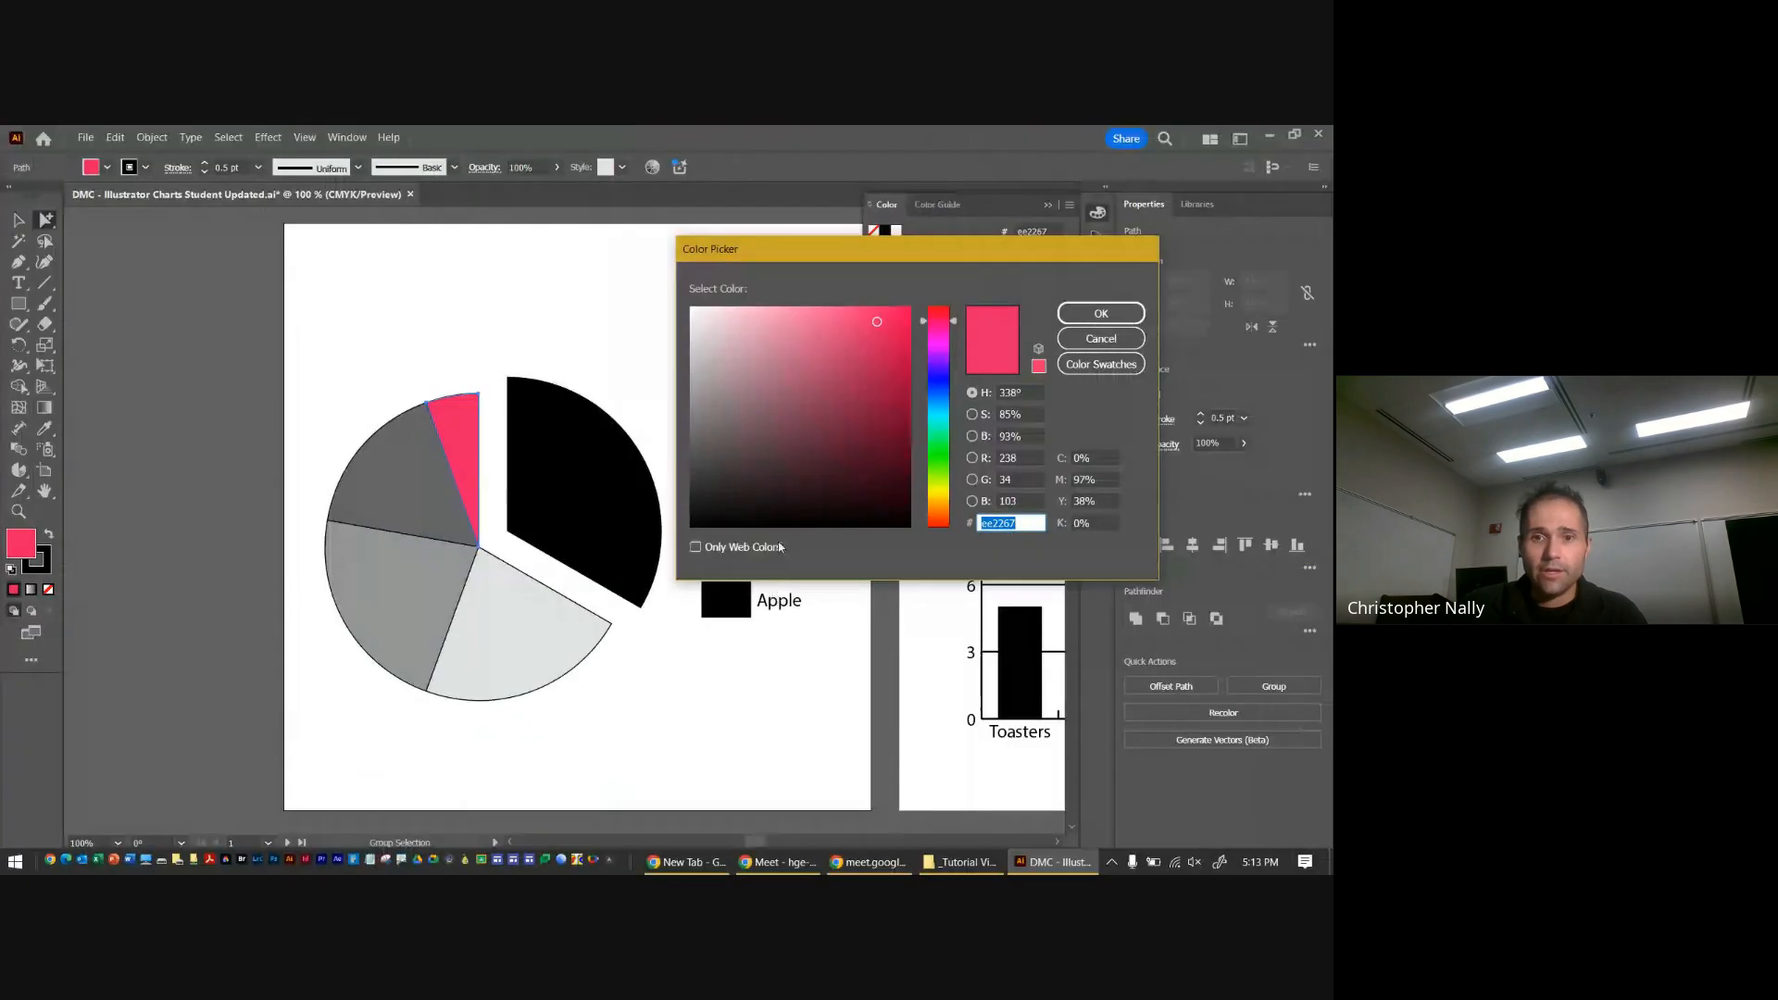
pyautogui.moveTo(898, 263); pyautogui.dragTo(741, 324)
pyautogui.click(597, 546)
pyautogui.click(512, 454)
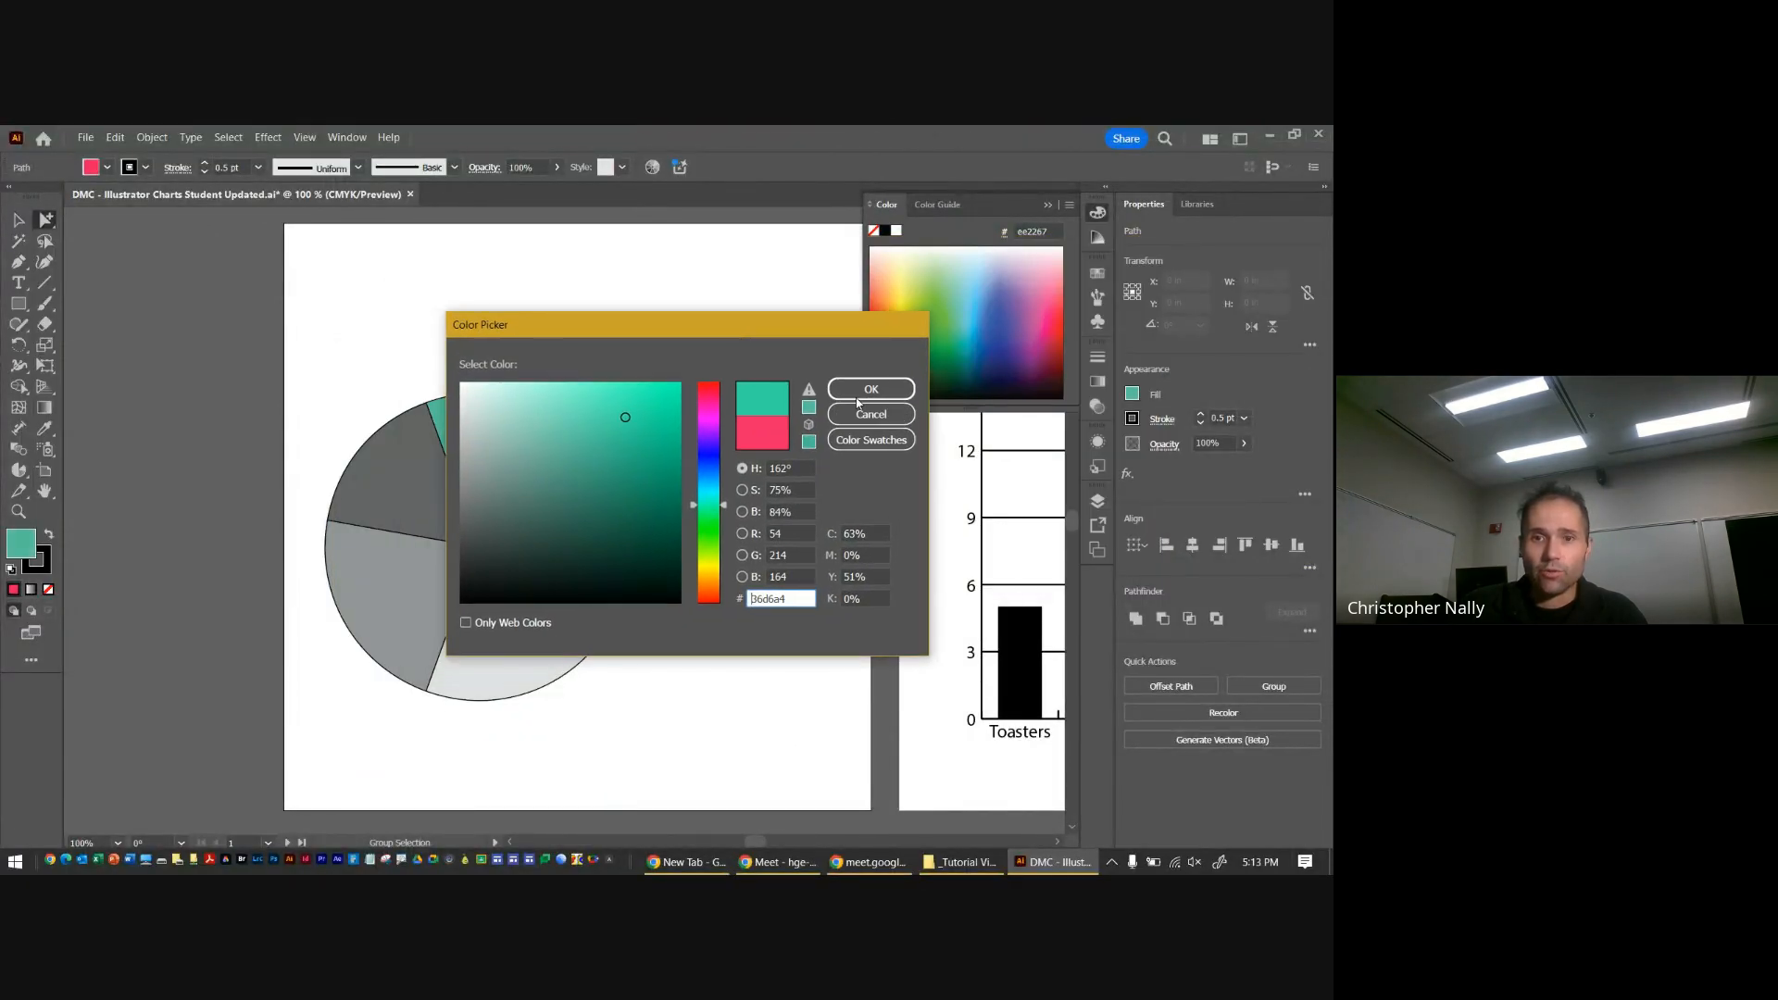
pyautogui.click(859, 393)
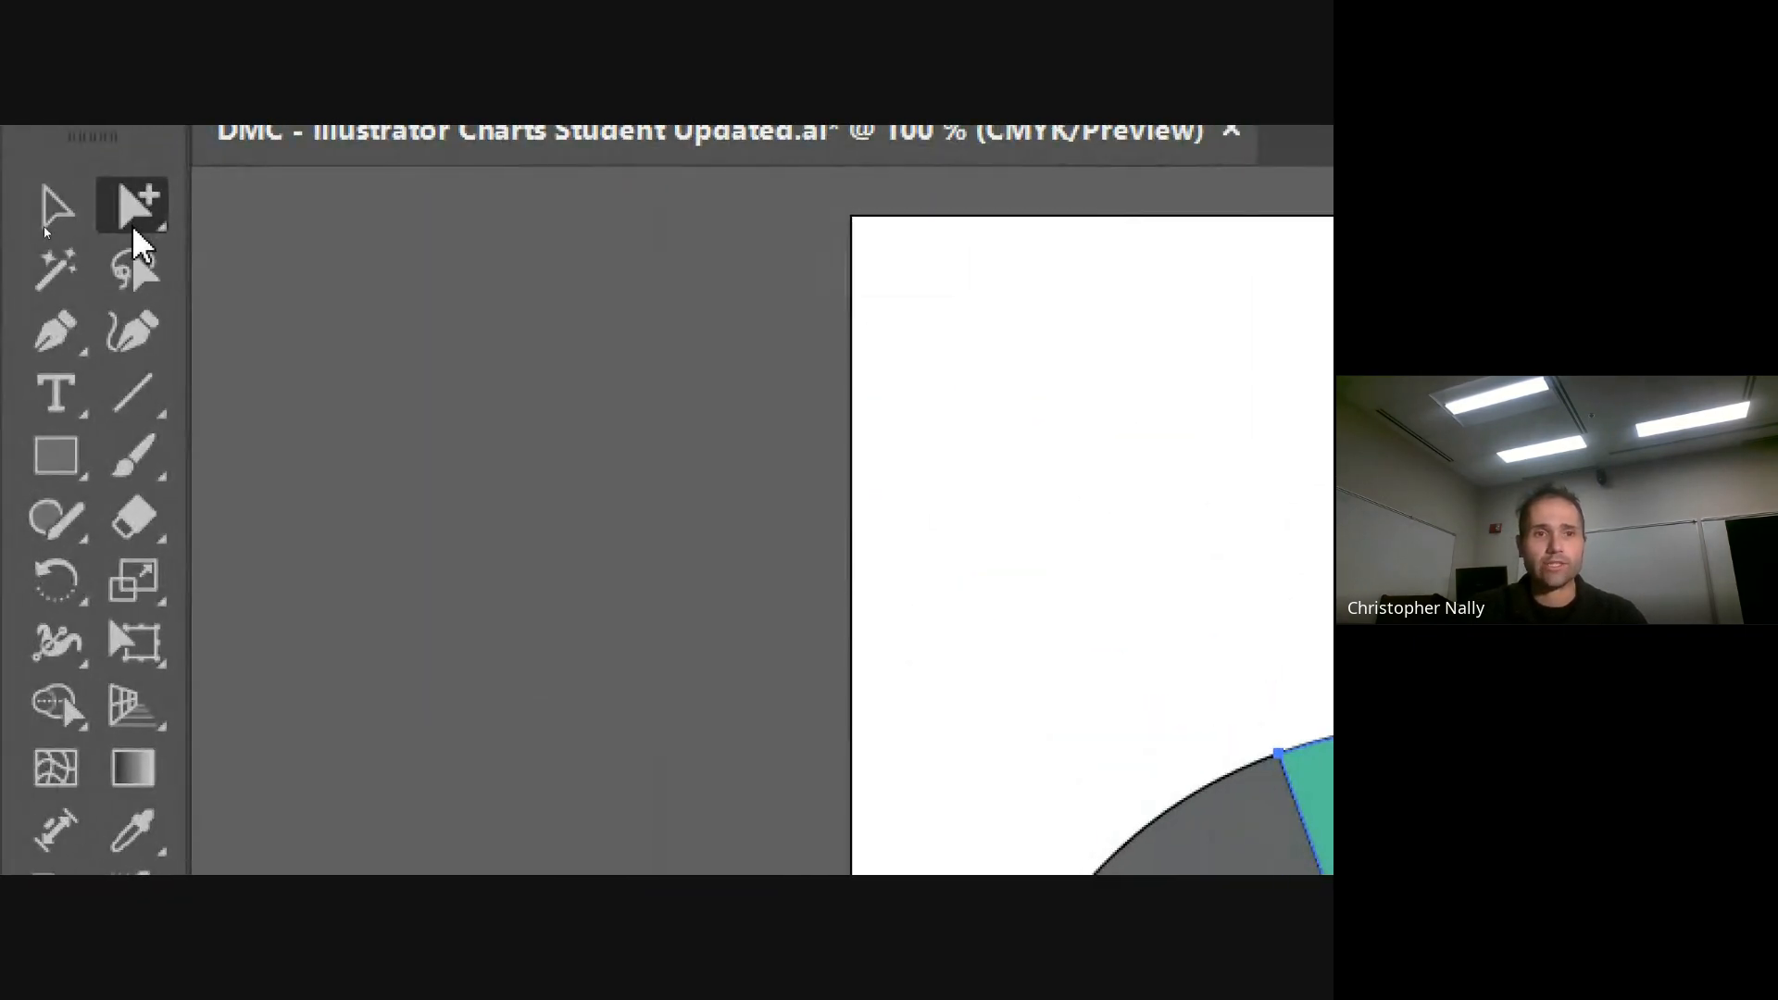
# Select the Apple legend box together with its slice using the Group Selection tool and fill both with the magenta swatch
pyautogui.click(44, 222)
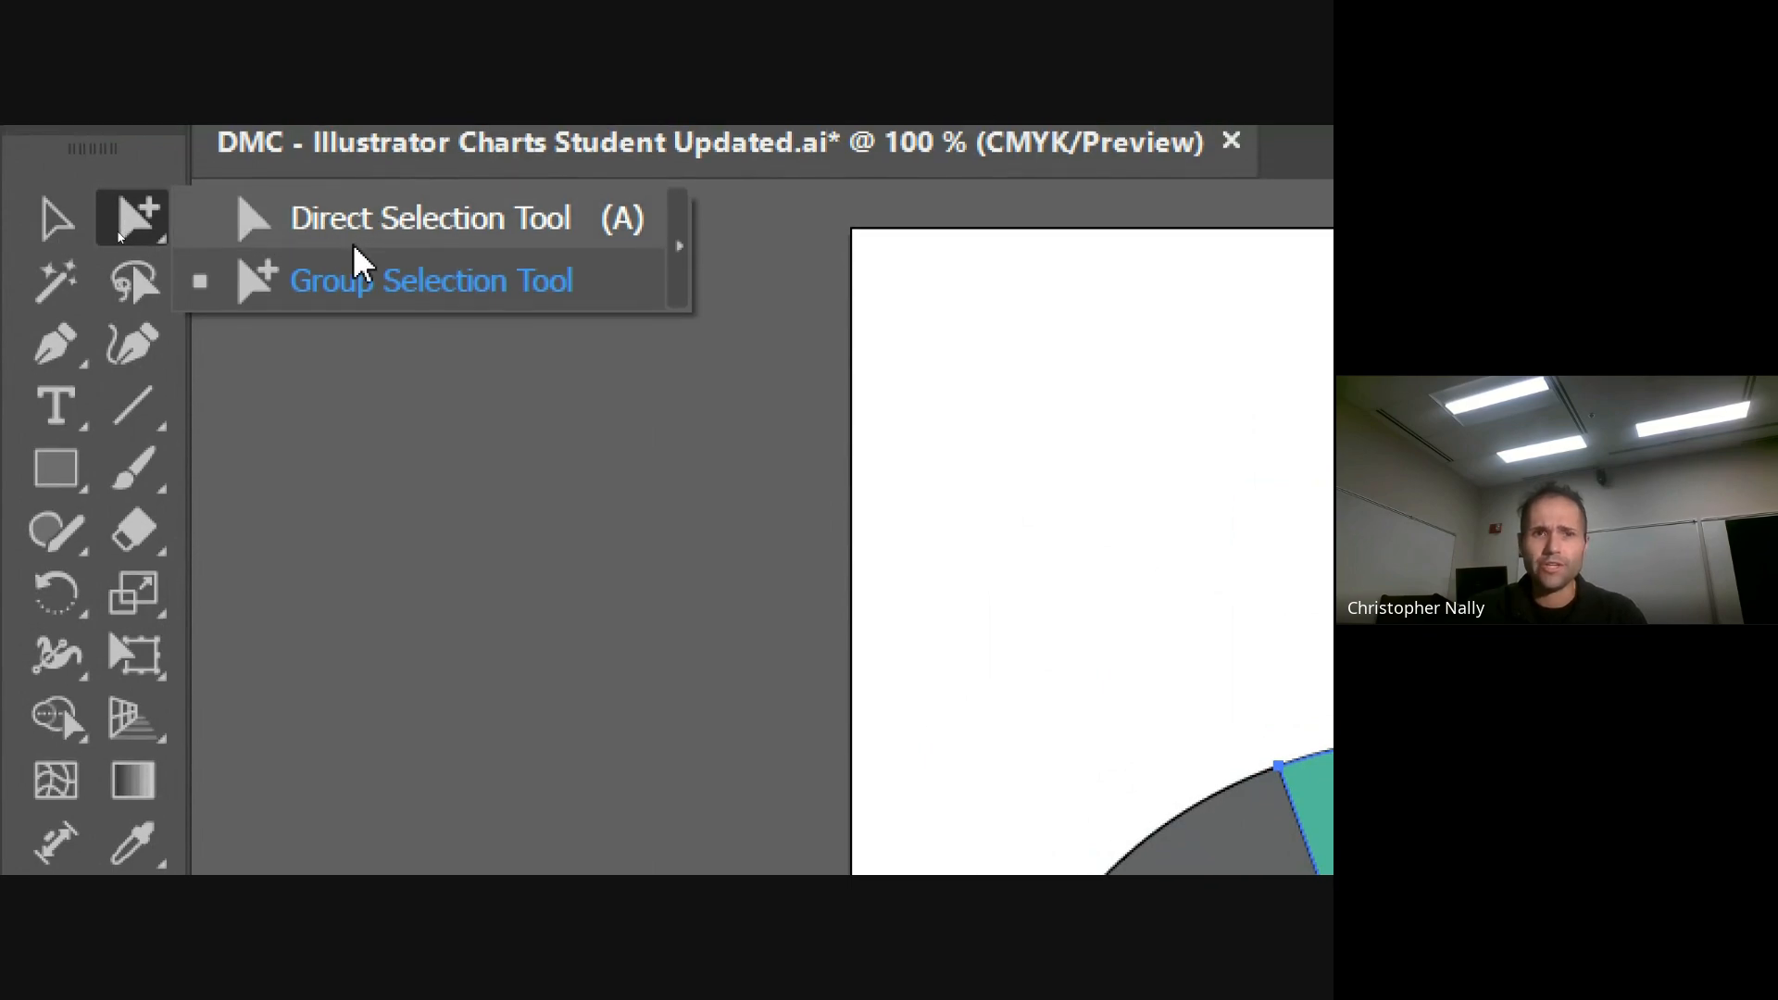
pyautogui.click(353, 278)
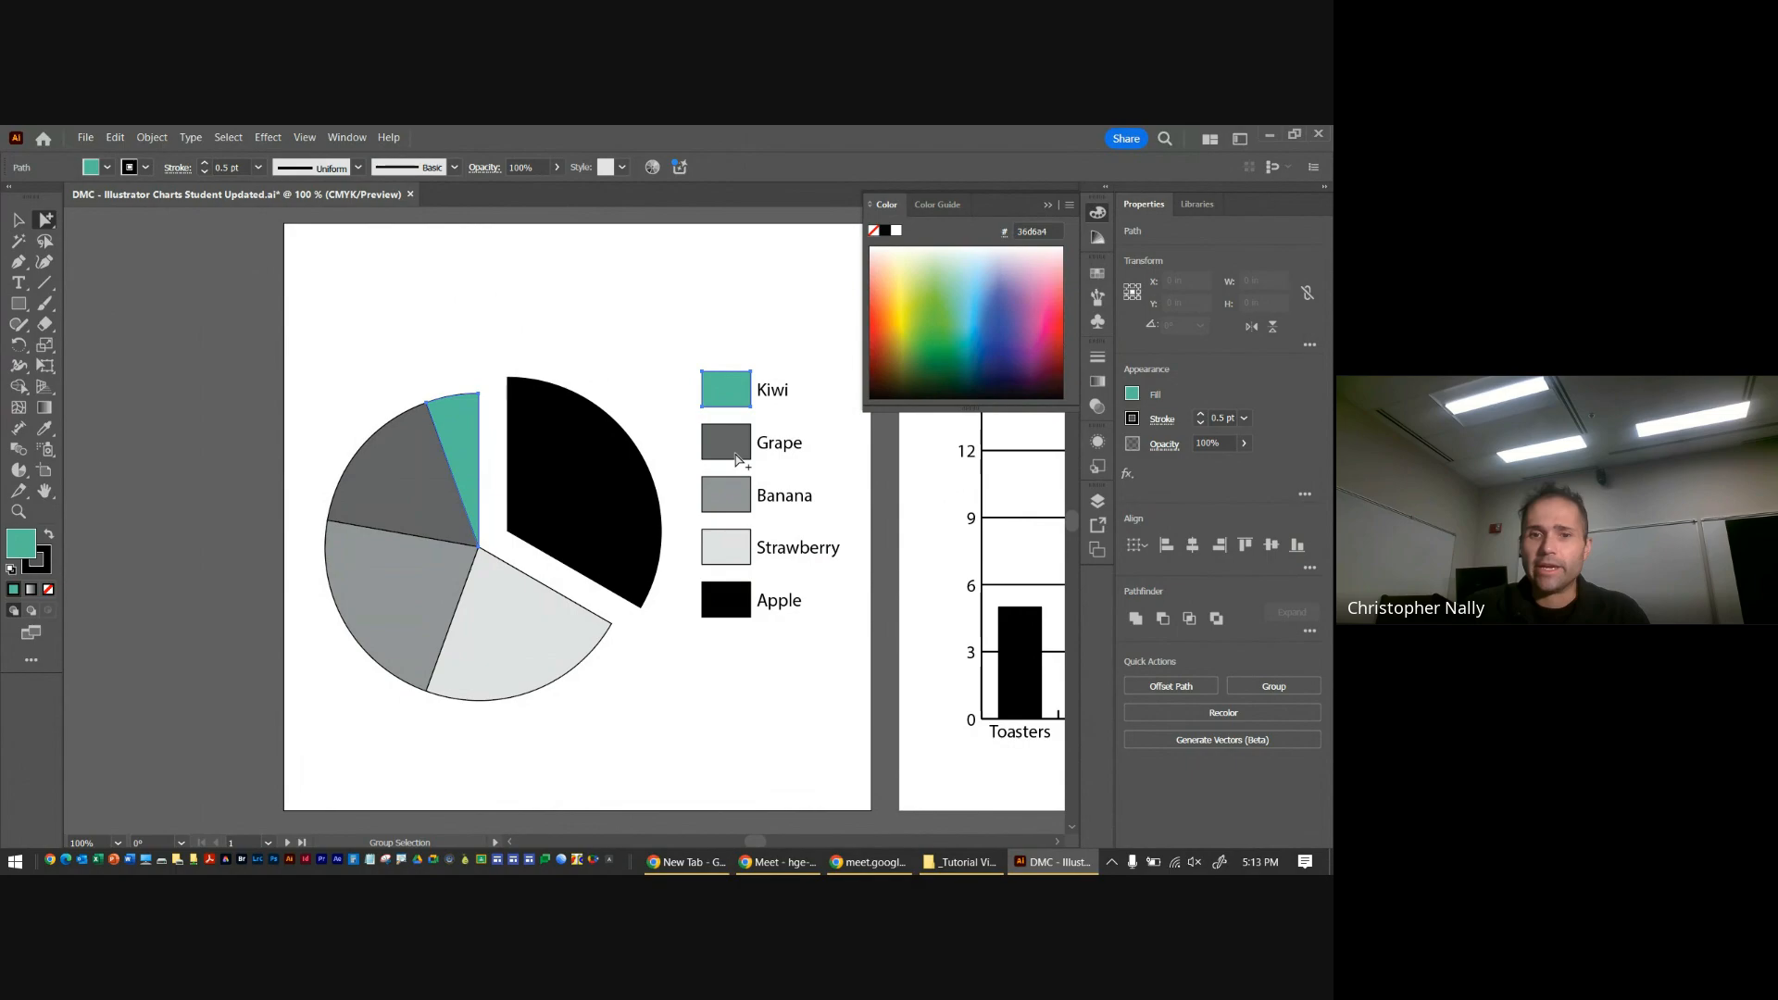
pyautogui.doubleClick(728, 608)
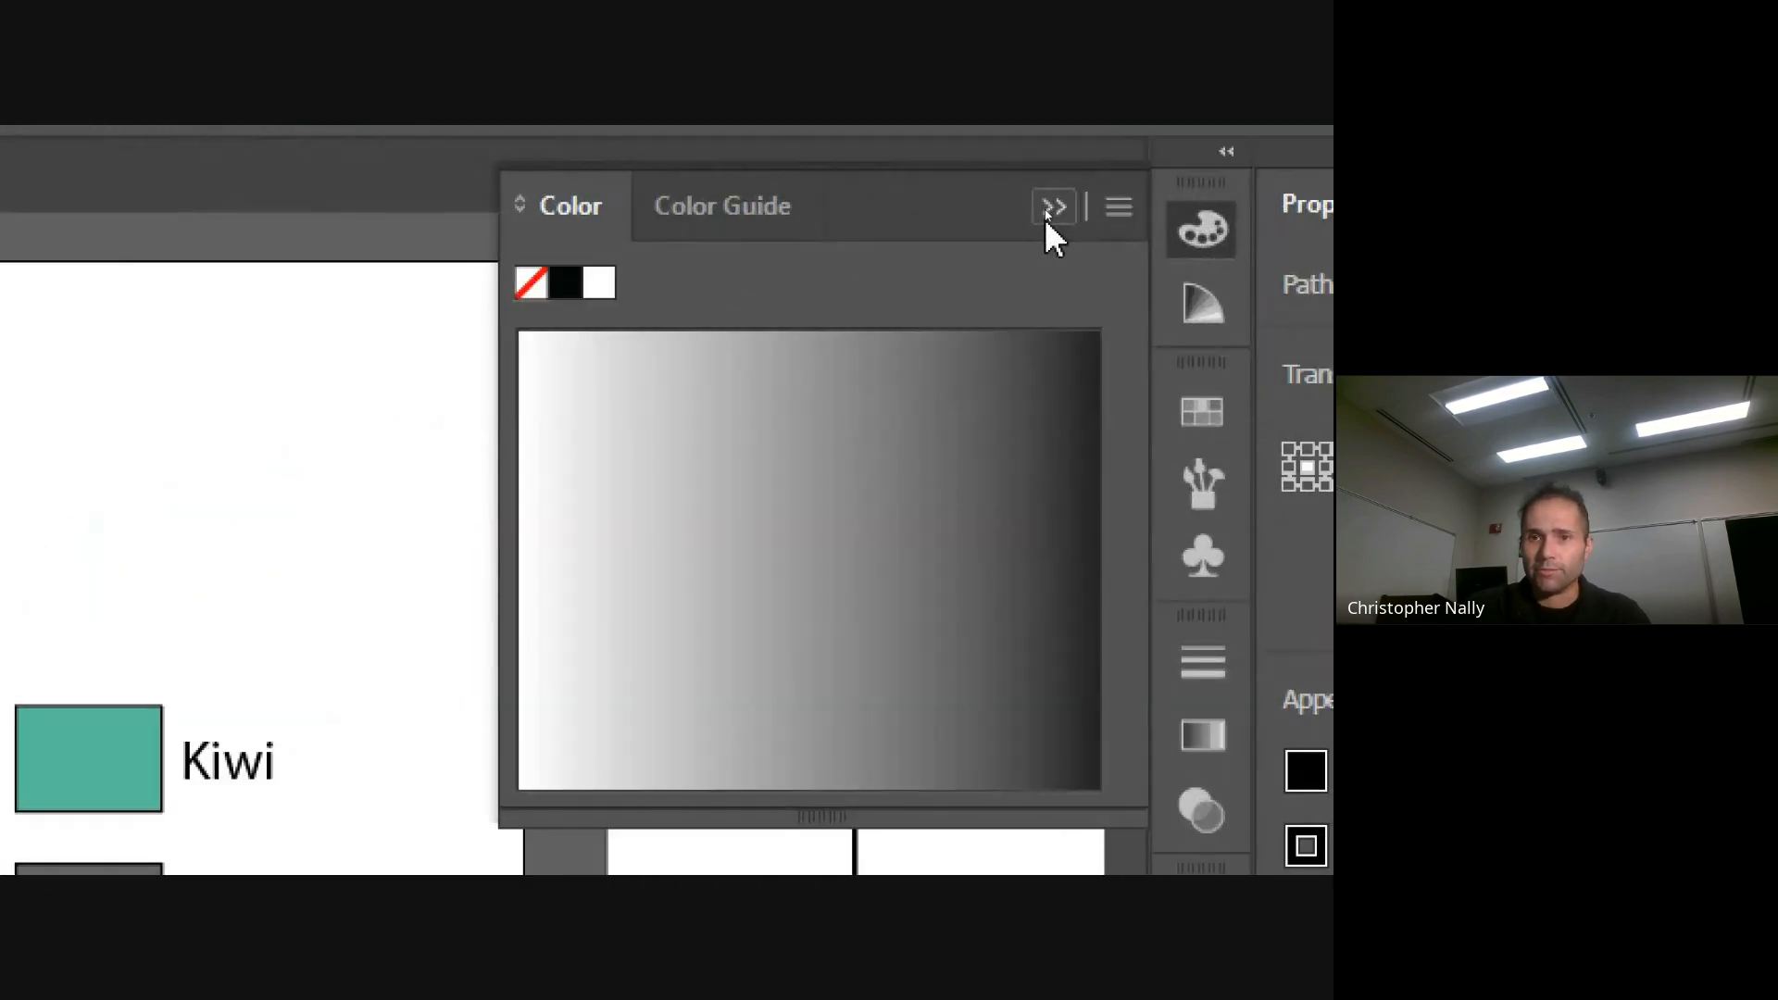
pyautogui.click(1047, 205)
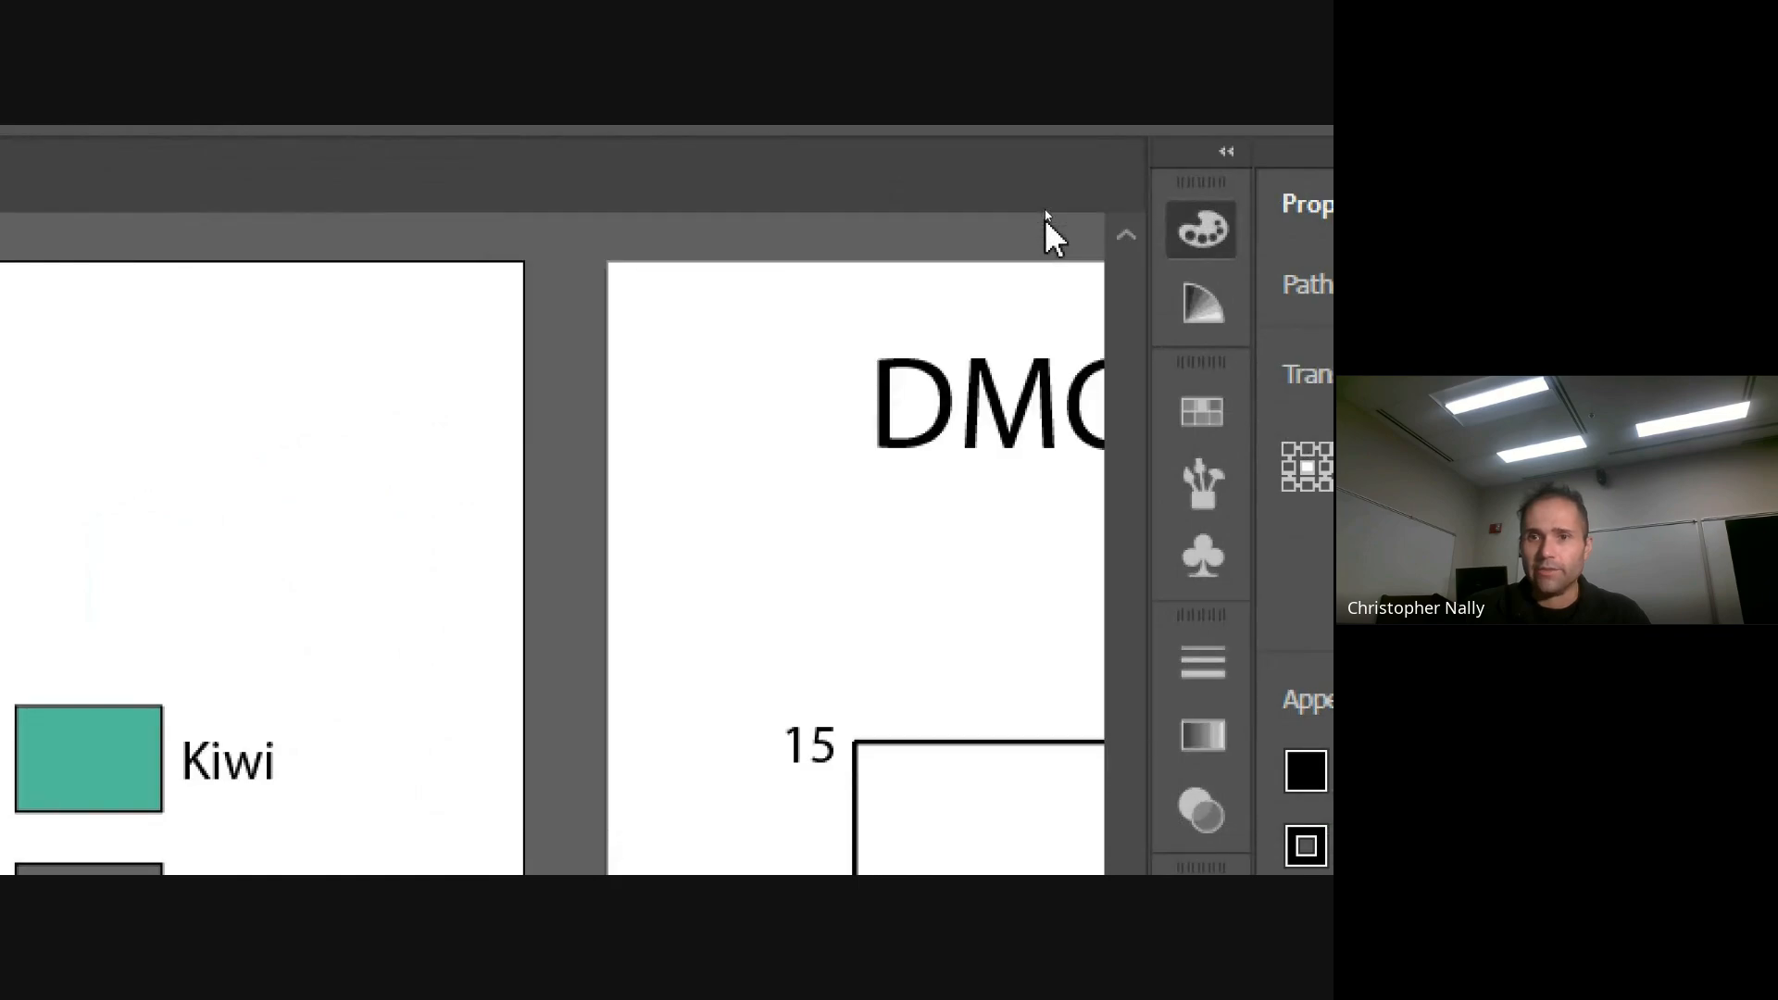
pyautogui.click(1169, 427)
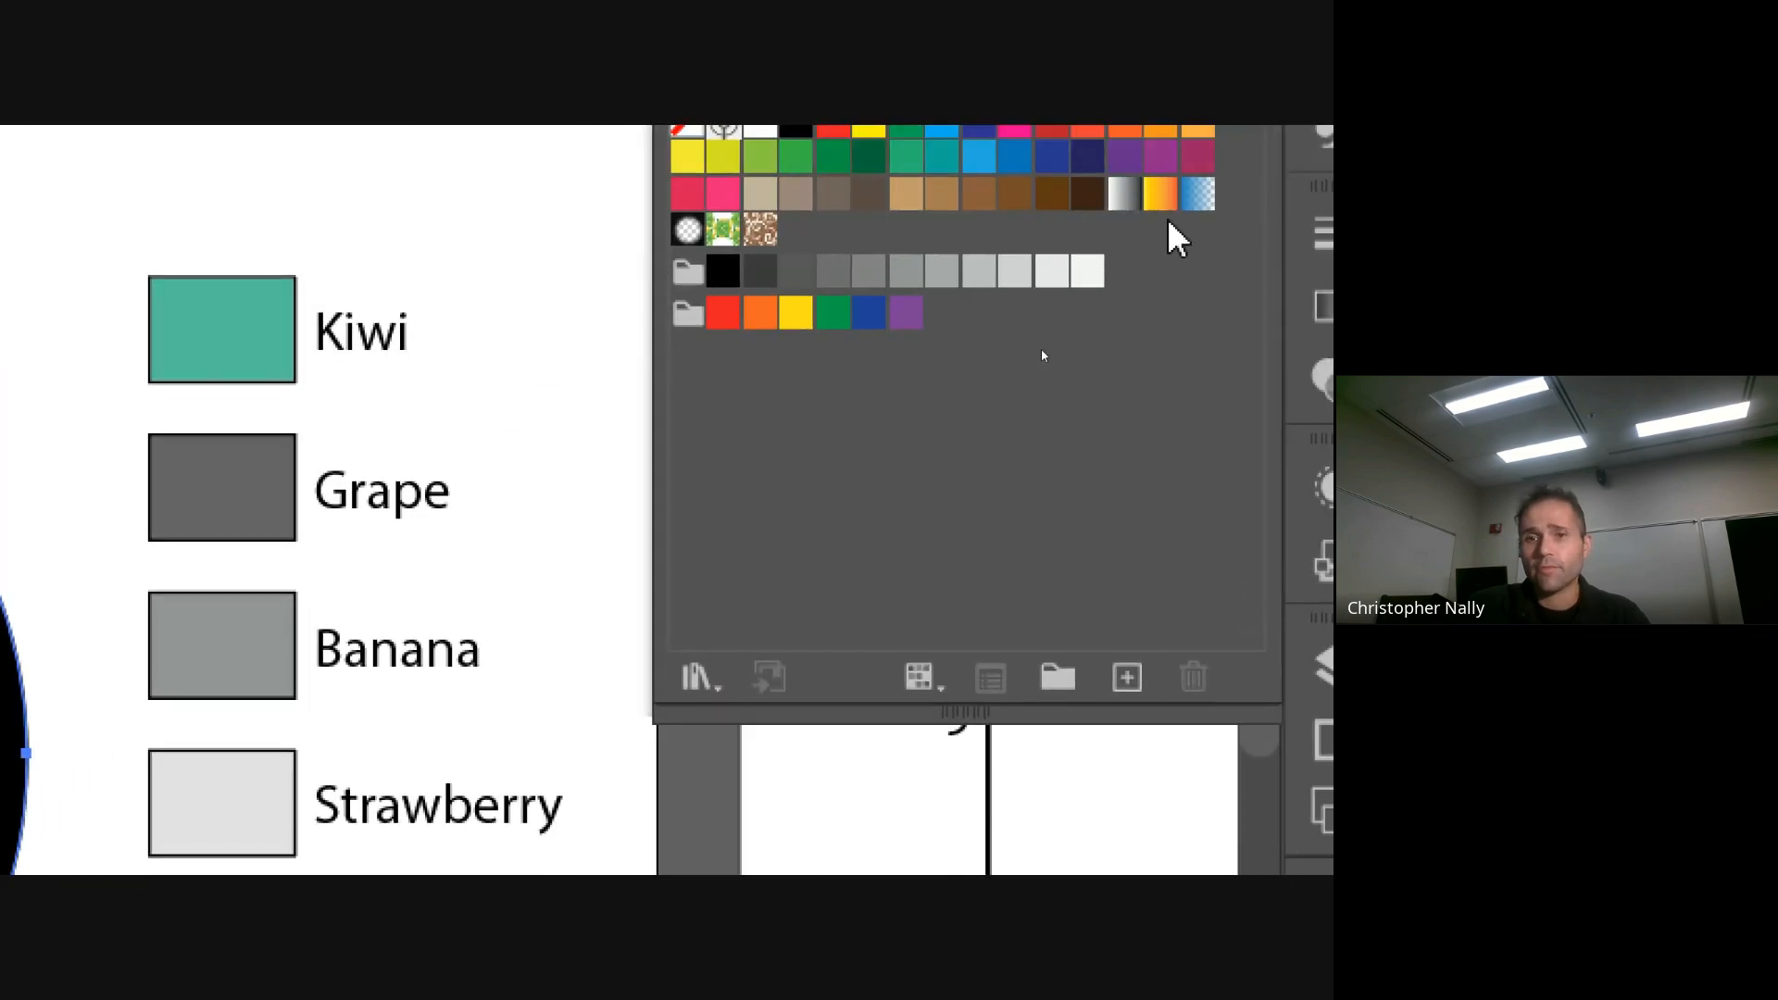
pyautogui.click(1015, 131)
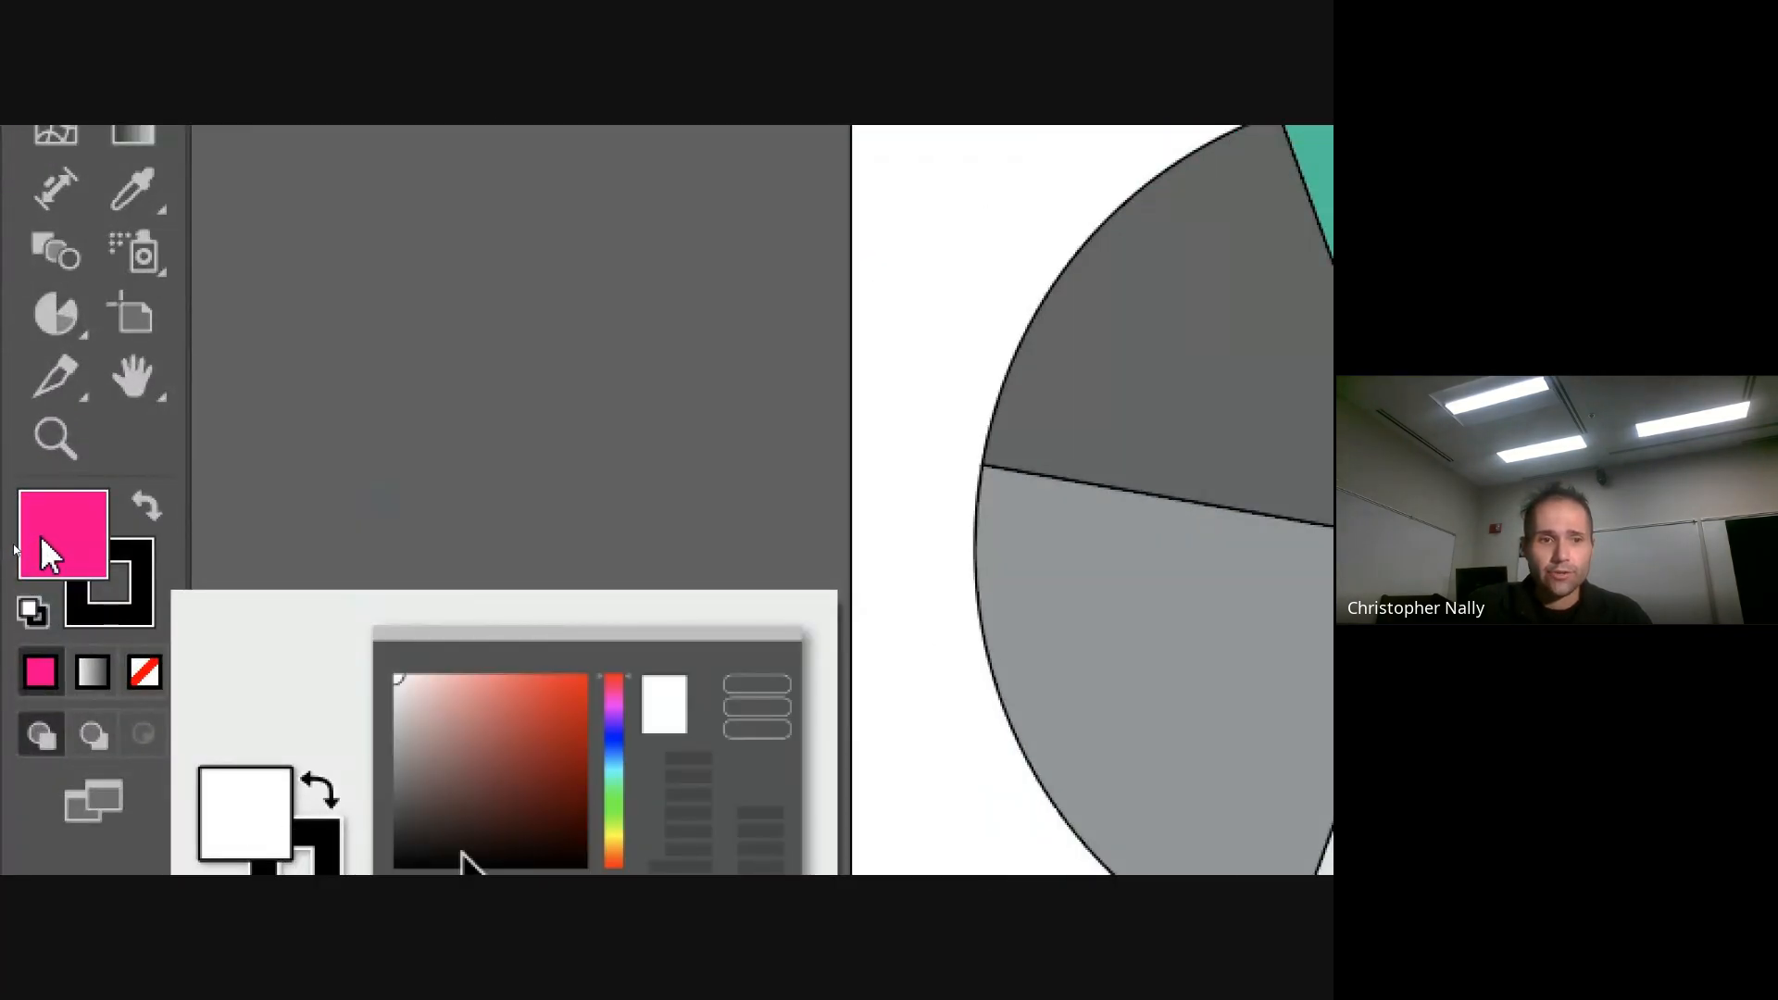
# Recolour the Apple slice and legend box violet 8457f2 in the Color Picker and collapse the Swatches panel
pyautogui.doubleClick(13, 546)
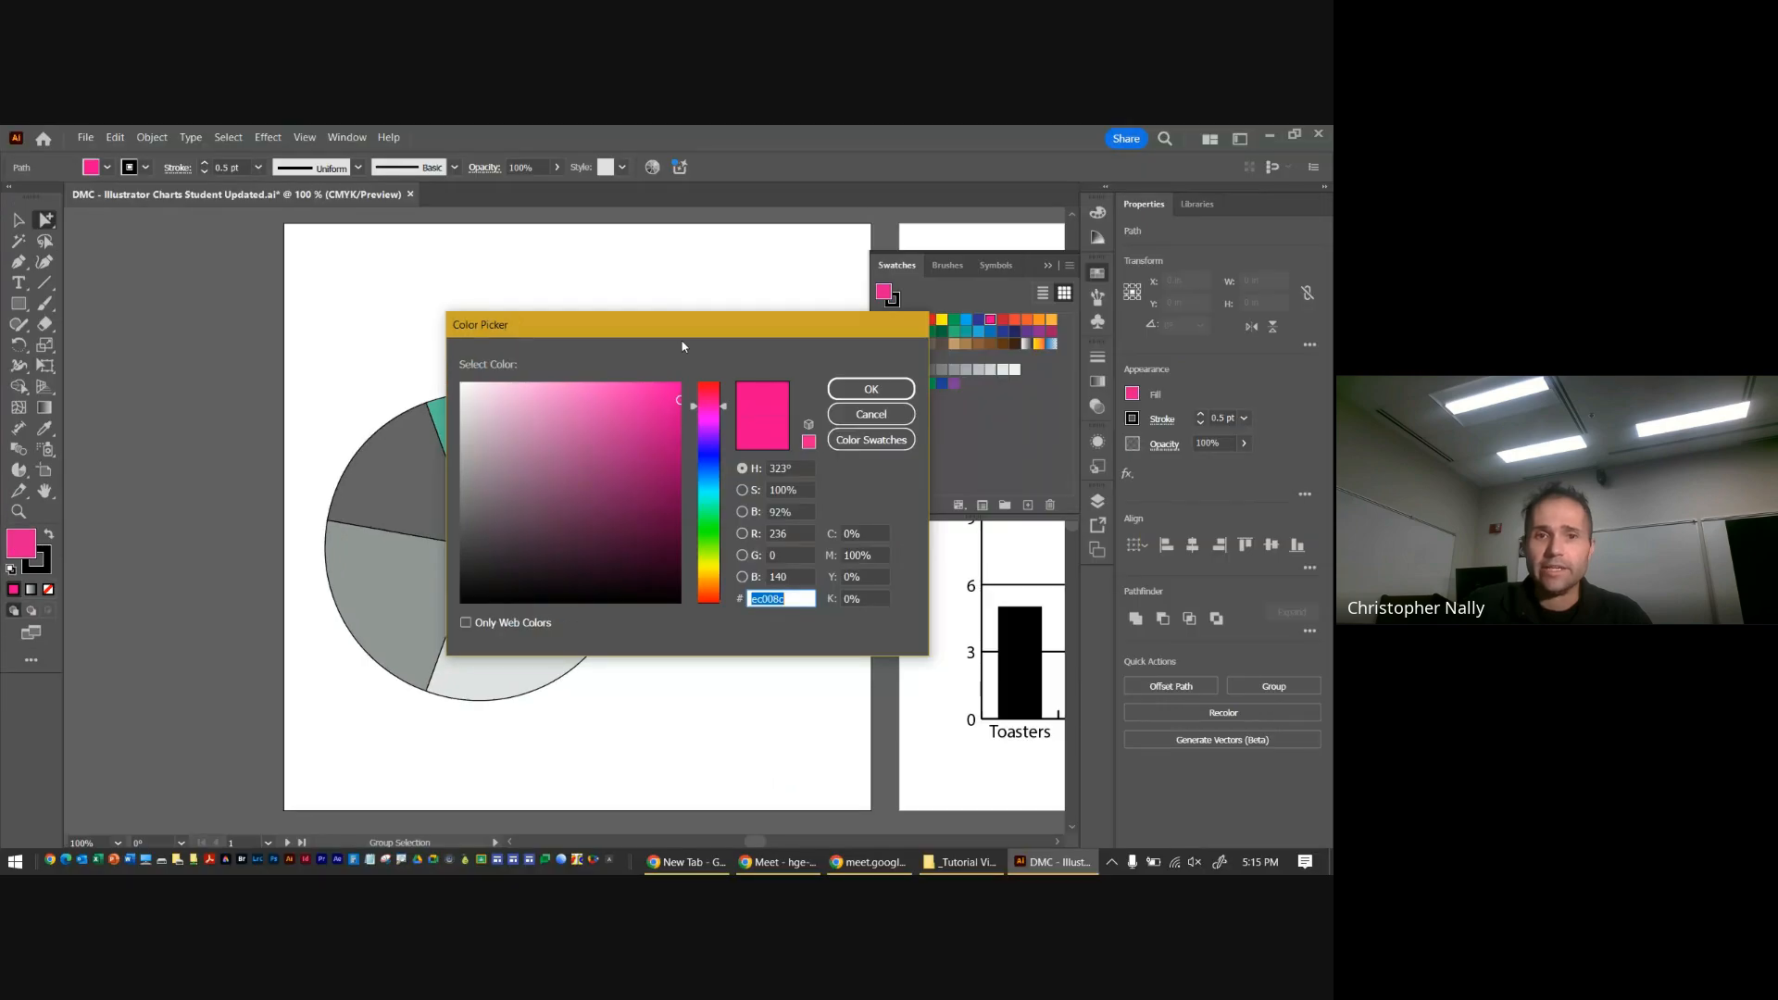
pyautogui.moveTo(682, 333); pyautogui.dragTo(633, 318)
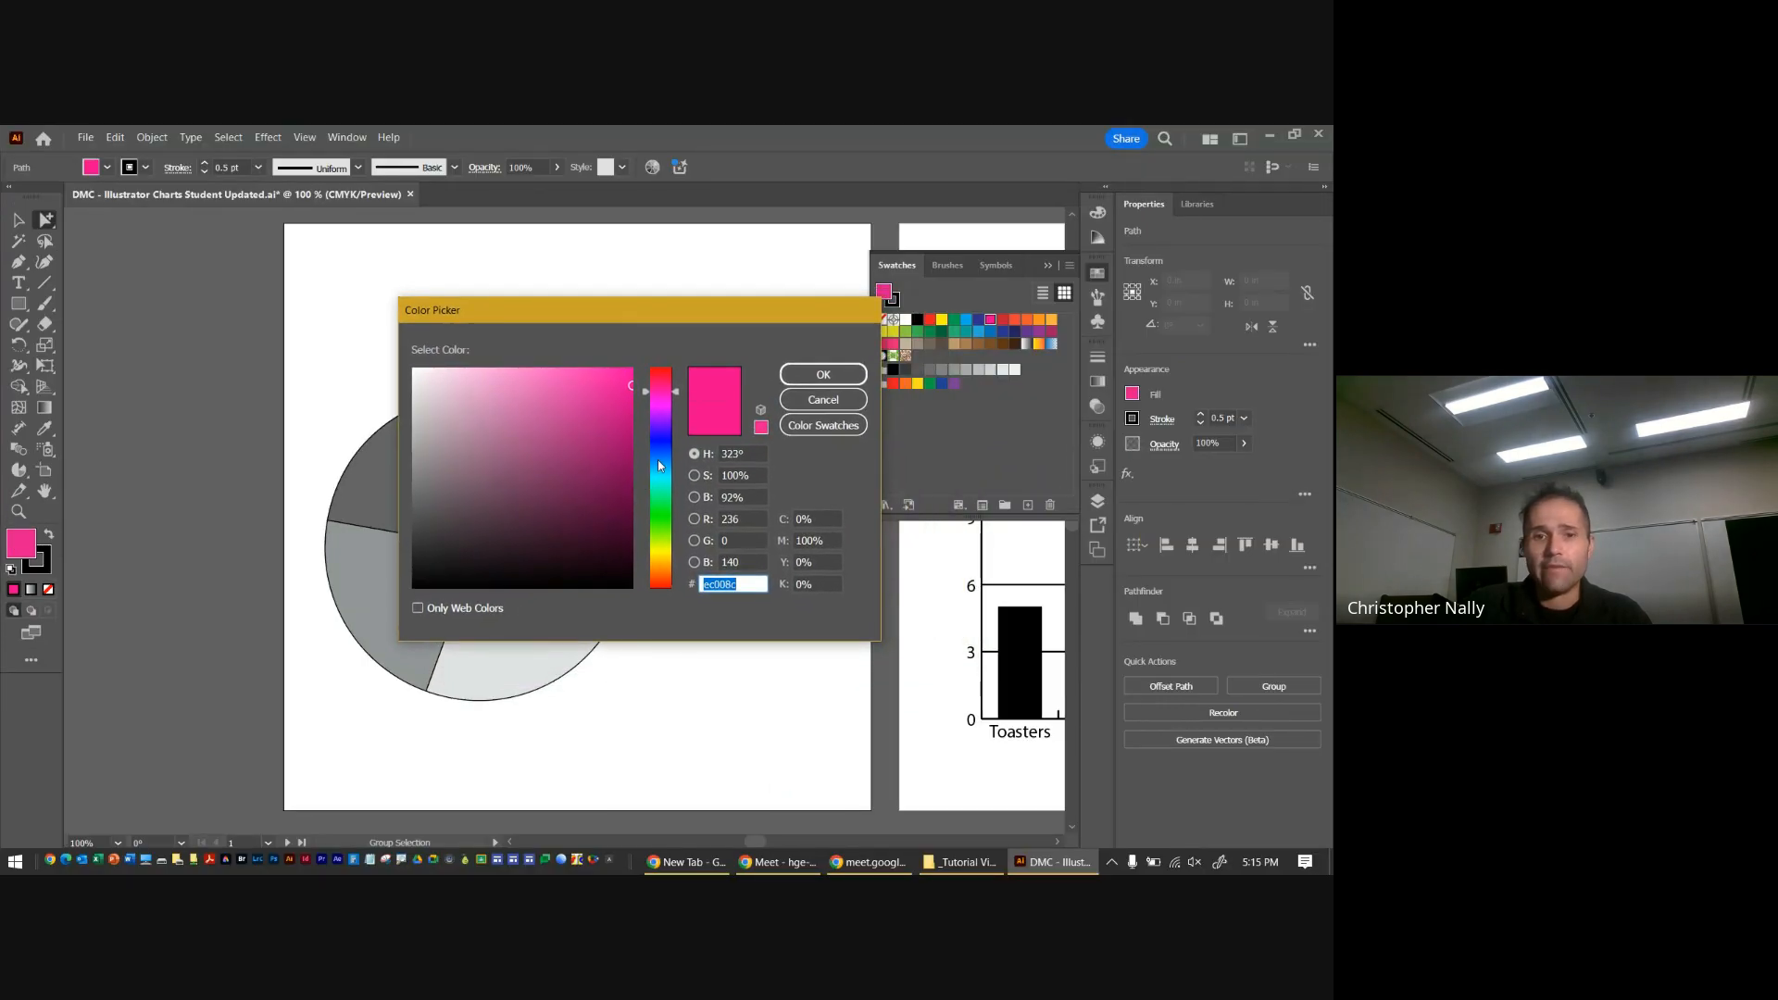
pyautogui.click(661, 429)
pyautogui.moveTo(609, 398); pyautogui.dragTo(554, 378)
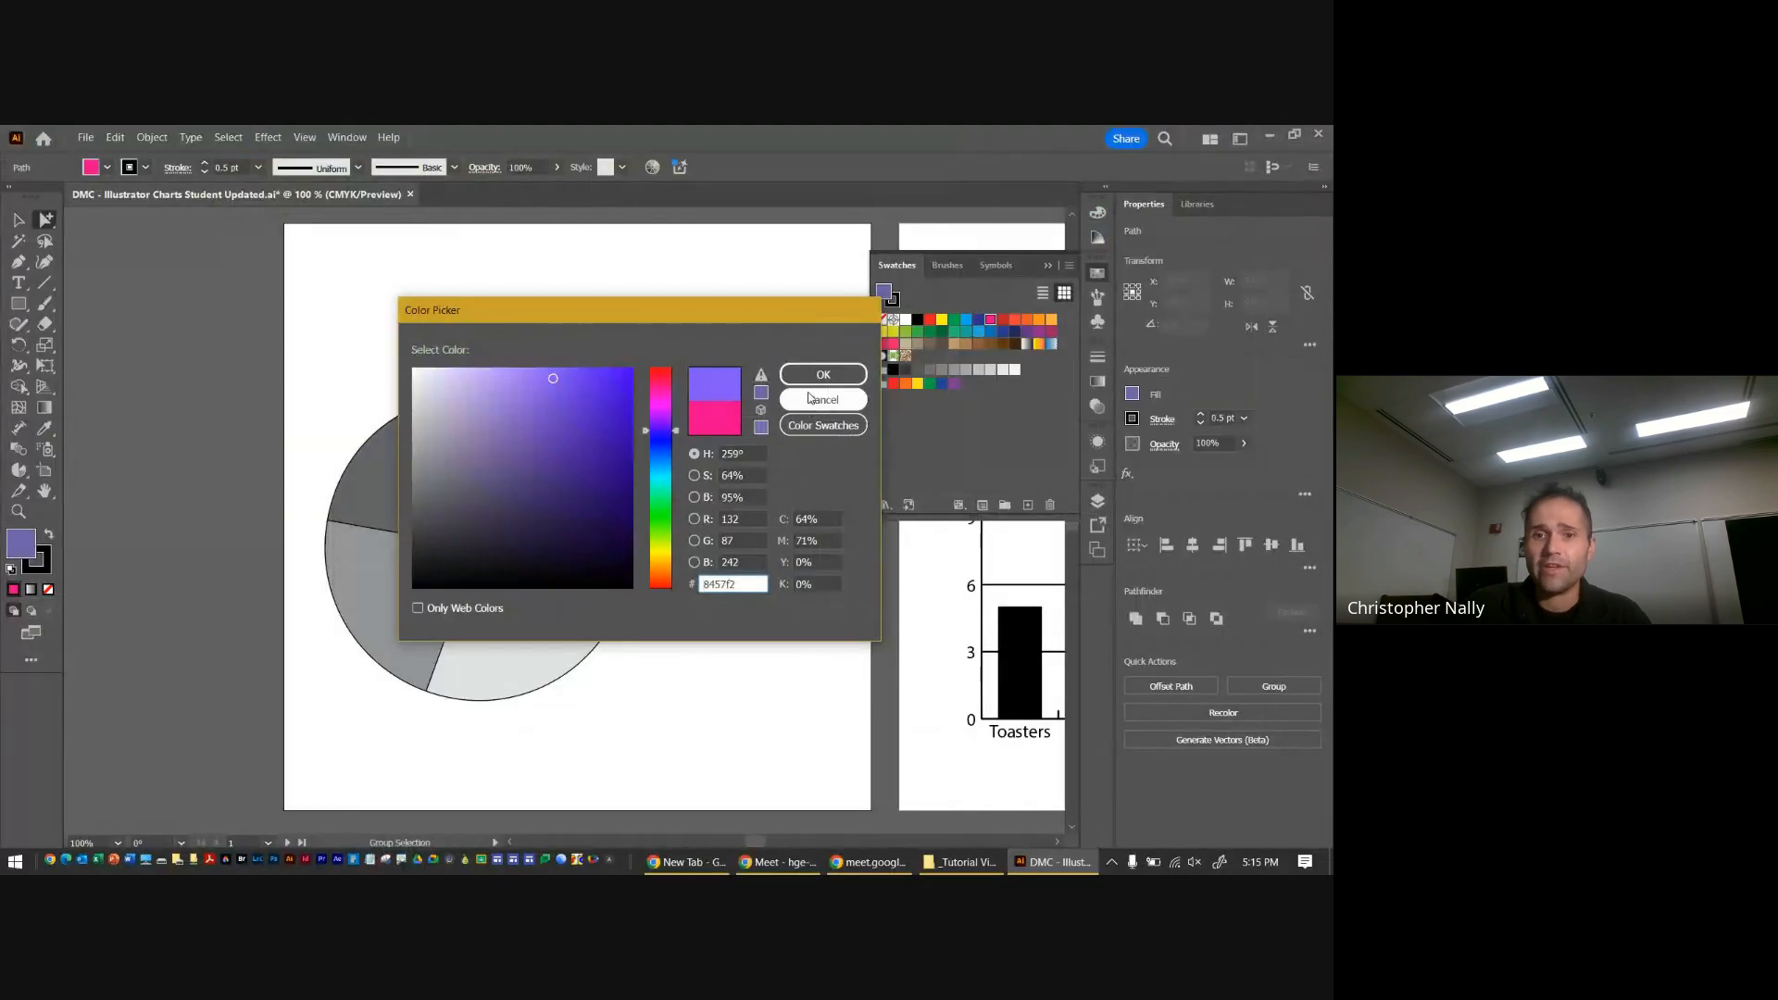
pyautogui.click(820, 373)
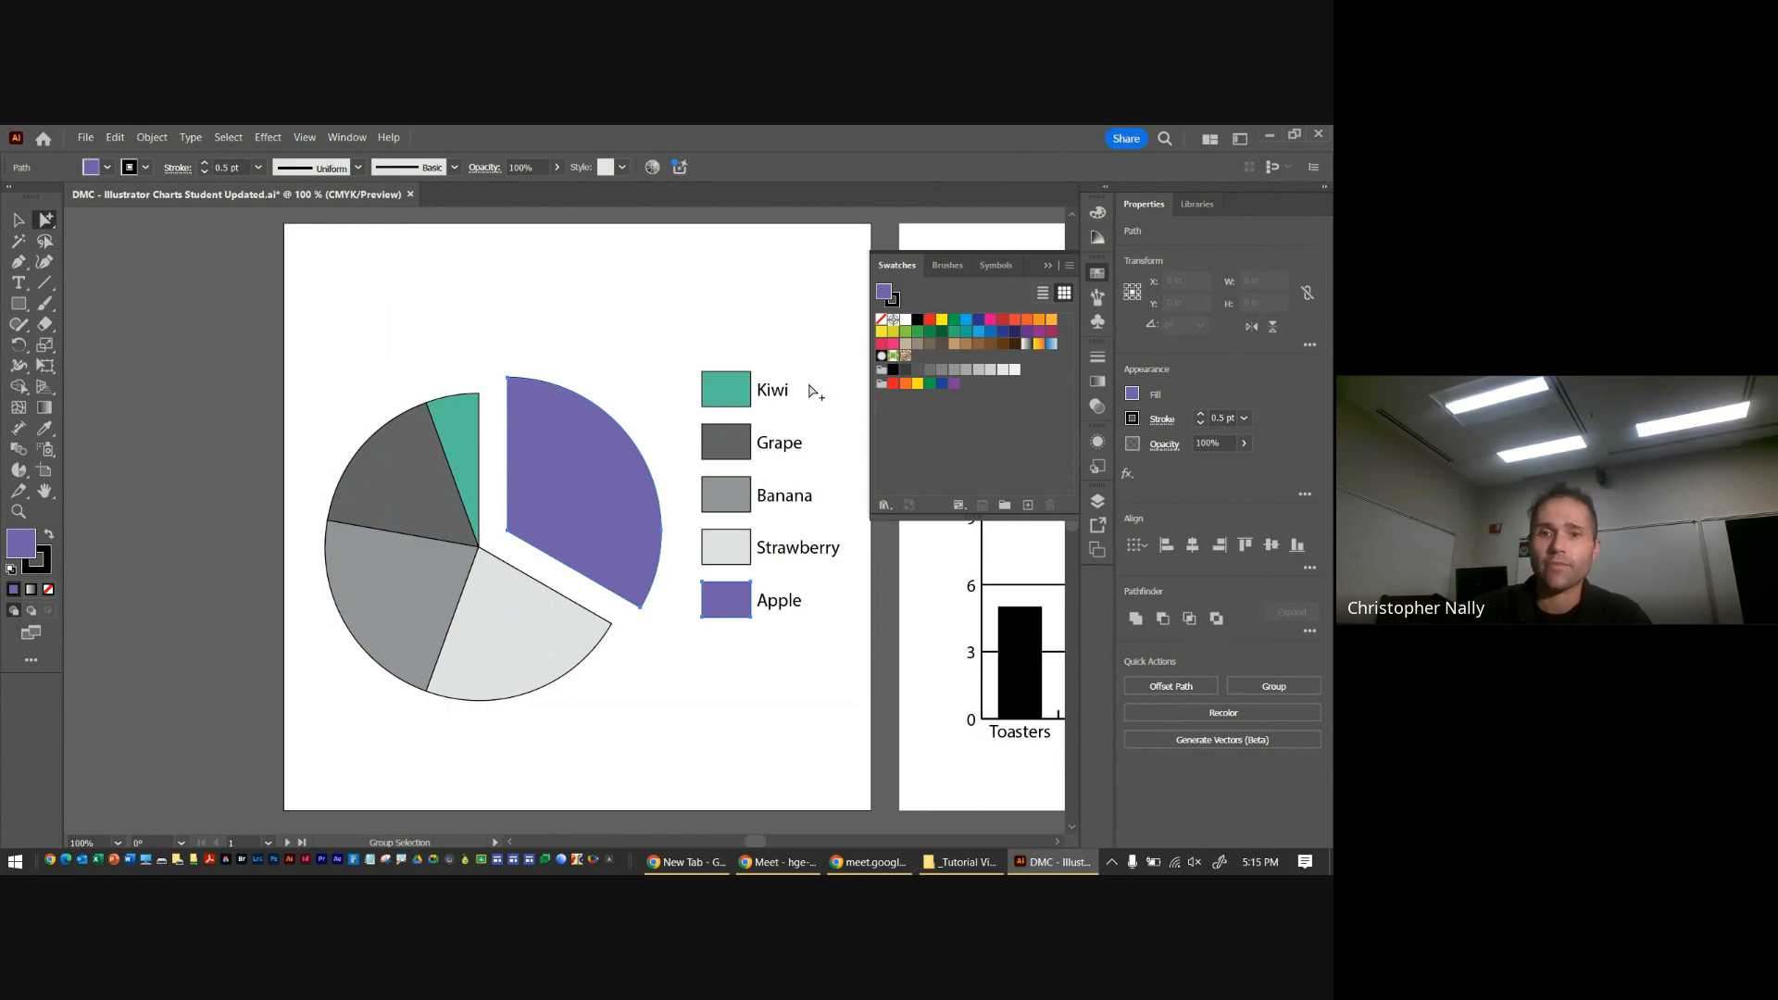
pyautogui.click(1049, 270)
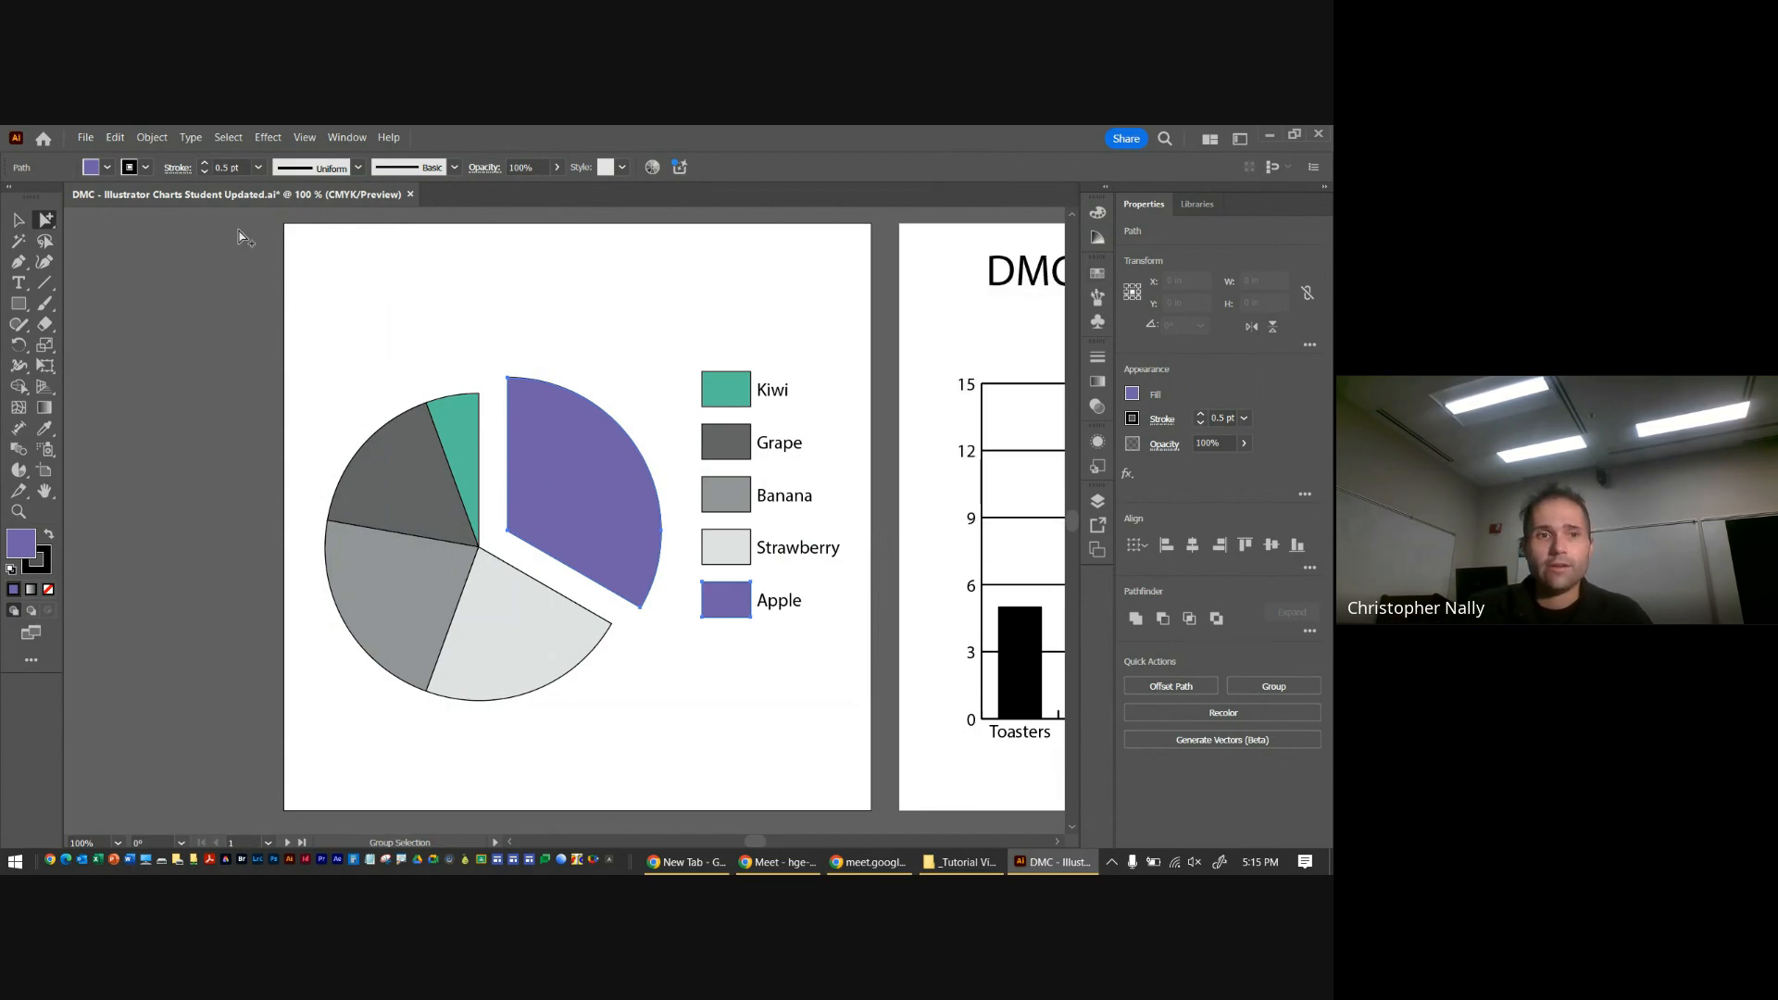
# Try selecting the Strawberry slice with the Direct Selection tool, and deselect it
pyautogui.moveTo(44, 228); pyautogui.dragTo(111, 221)
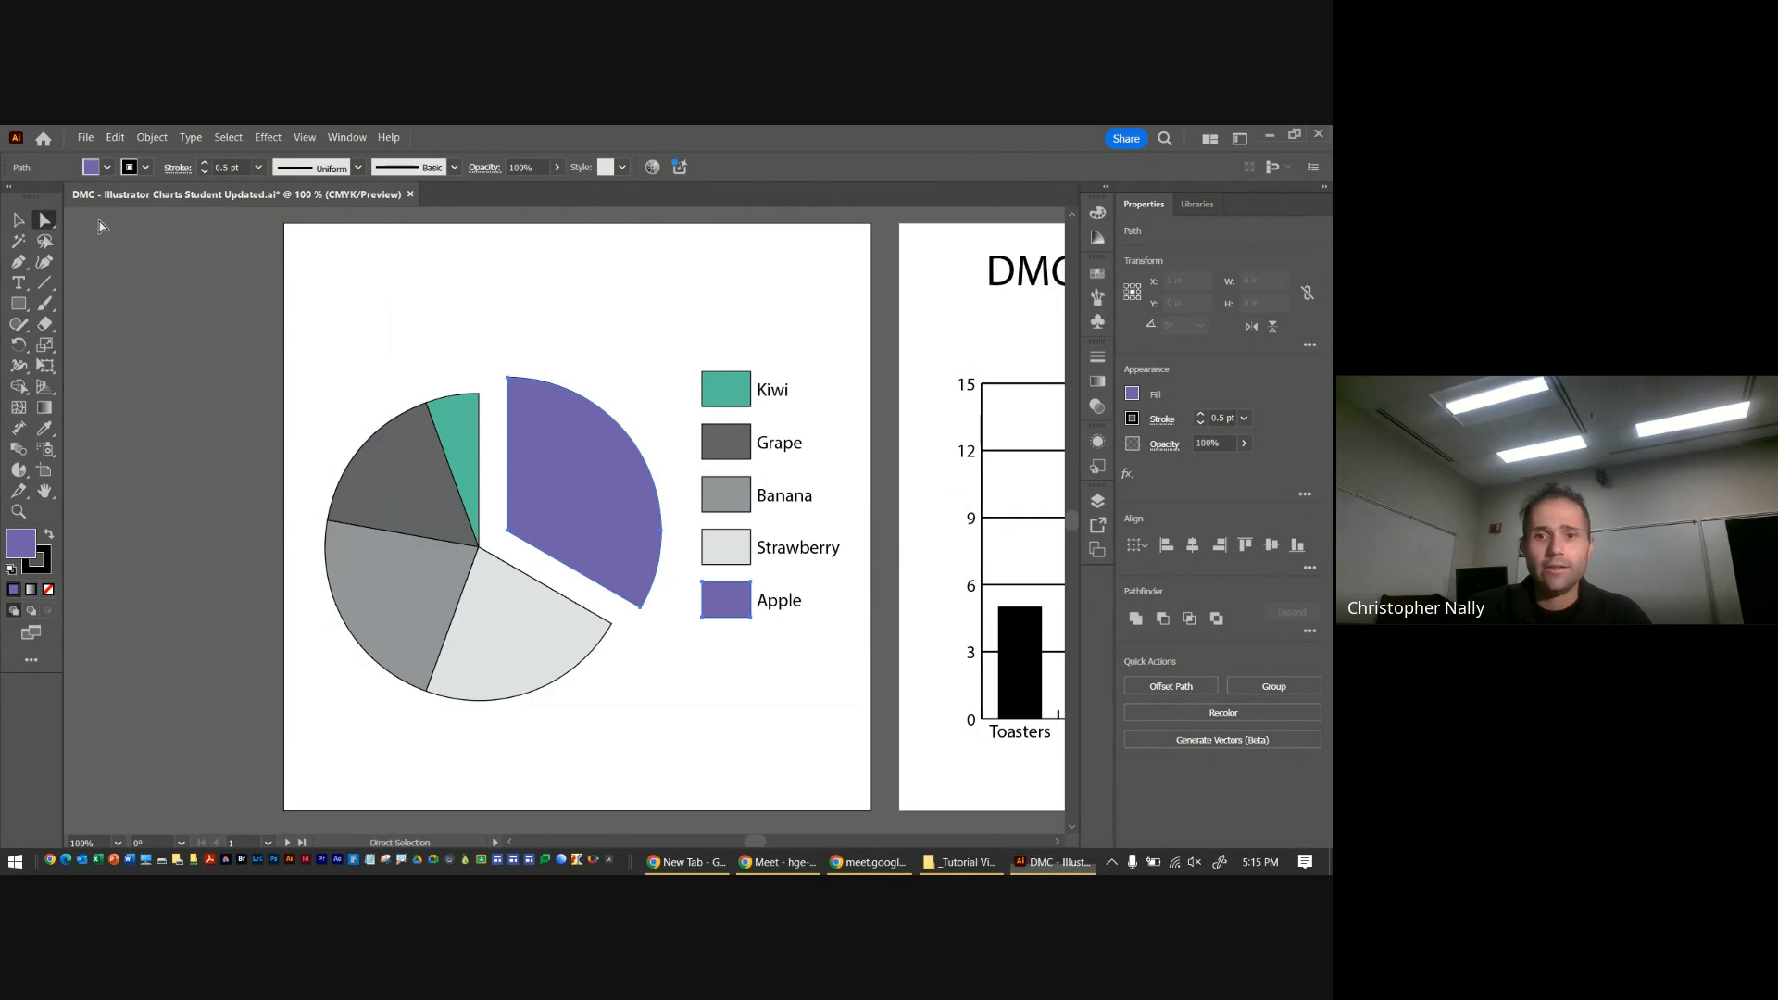
pyautogui.click(500, 652)
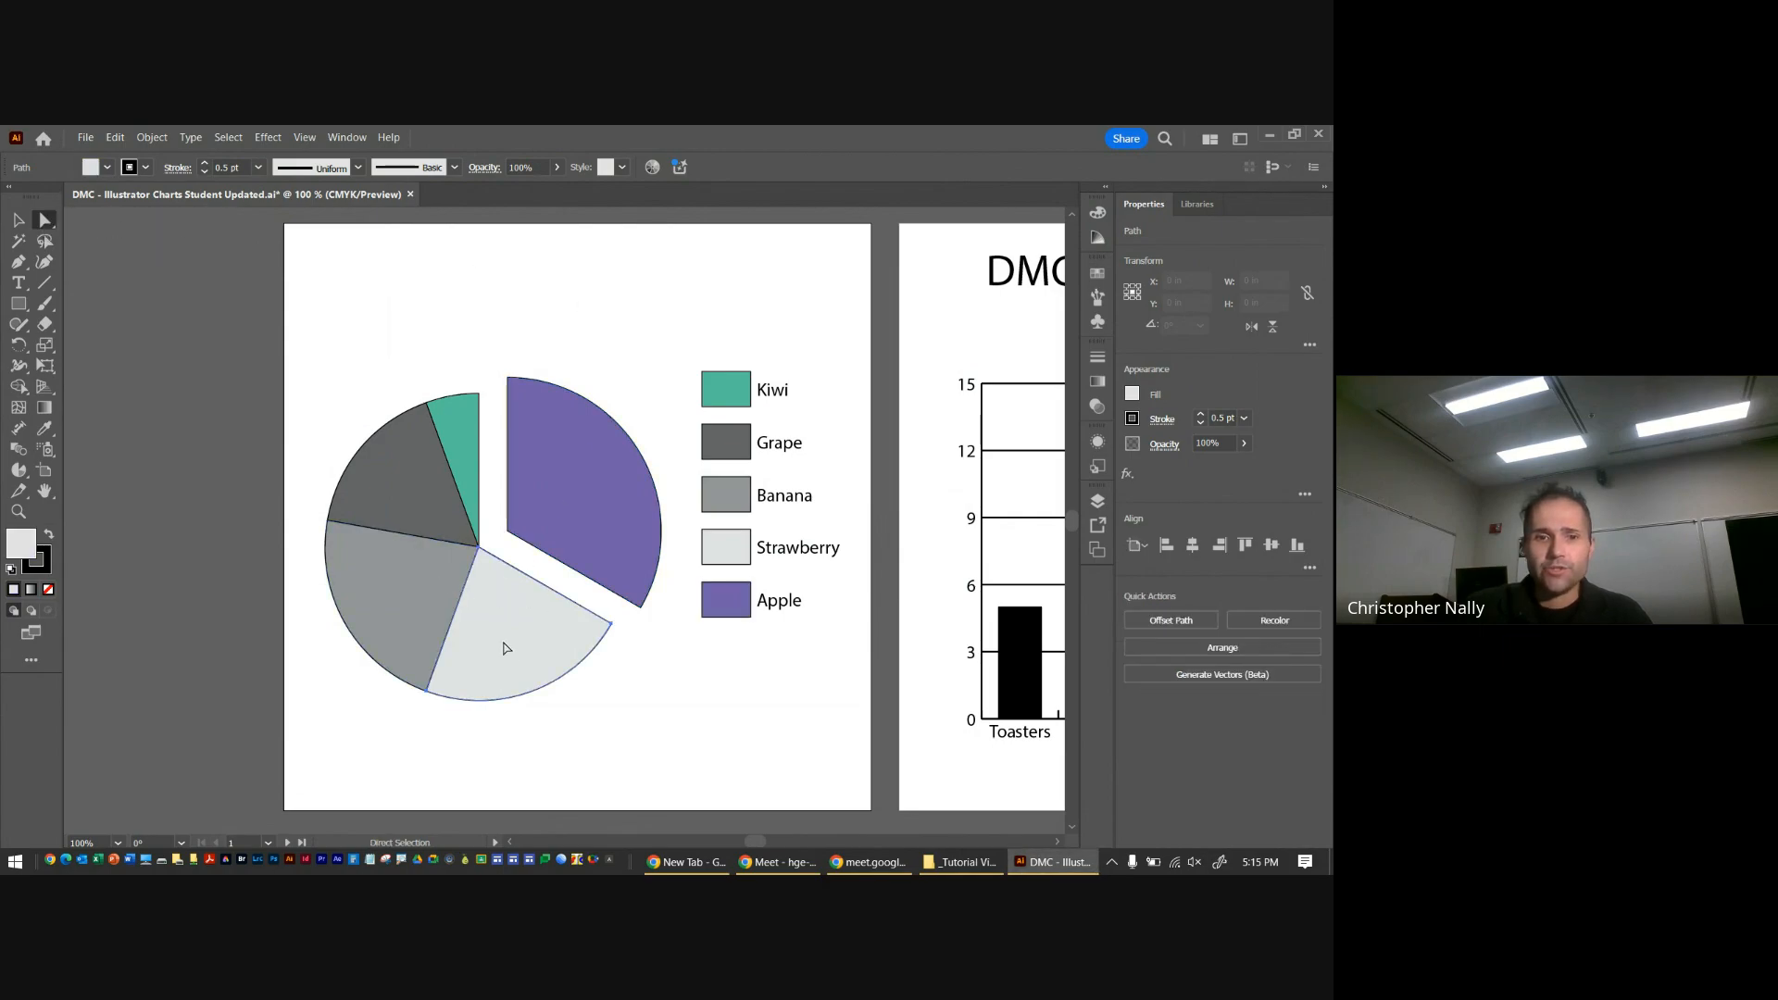
pyautogui.click(387, 380)
# Select the Strawberry slice and its legend box with the Group Selection tool and fill both with the magenta swatch
pyautogui.moveTo(41, 219); pyautogui.dragTo(81, 237)
pyautogui.click(508, 639)
pyautogui.click(507, 639)
pyautogui.click(679, 710)
pyautogui.click(513, 663)
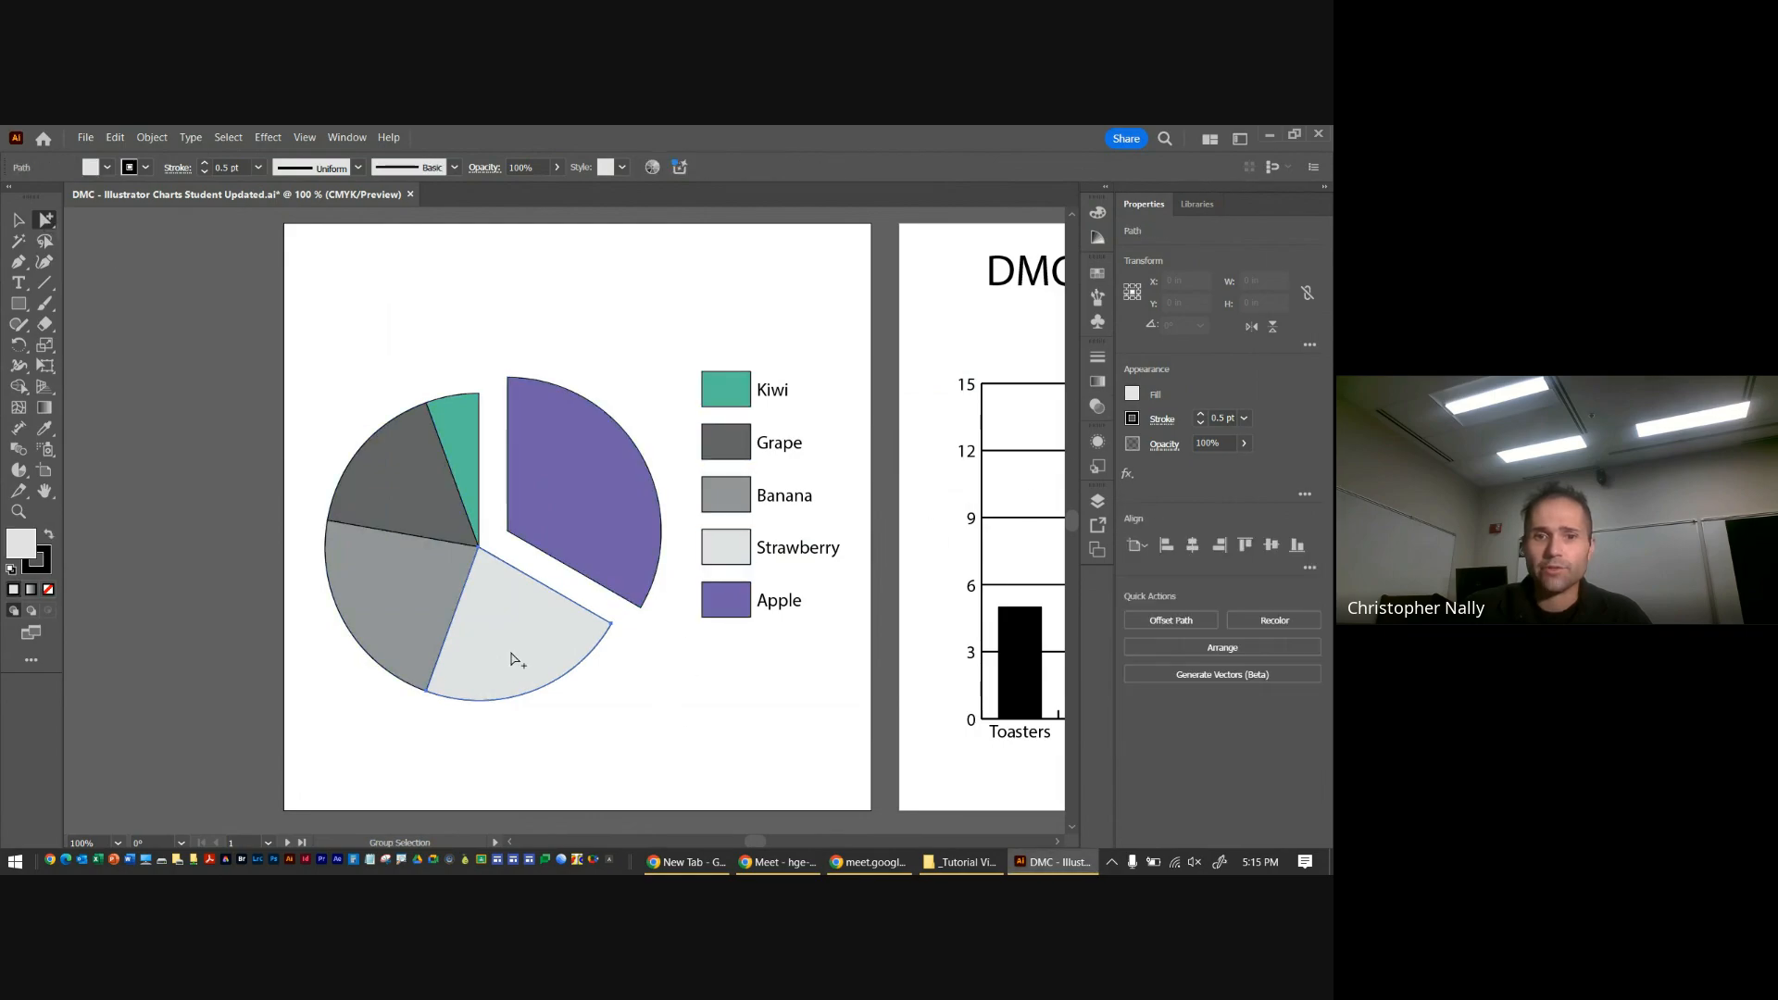
pyautogui.click(1097, 273)
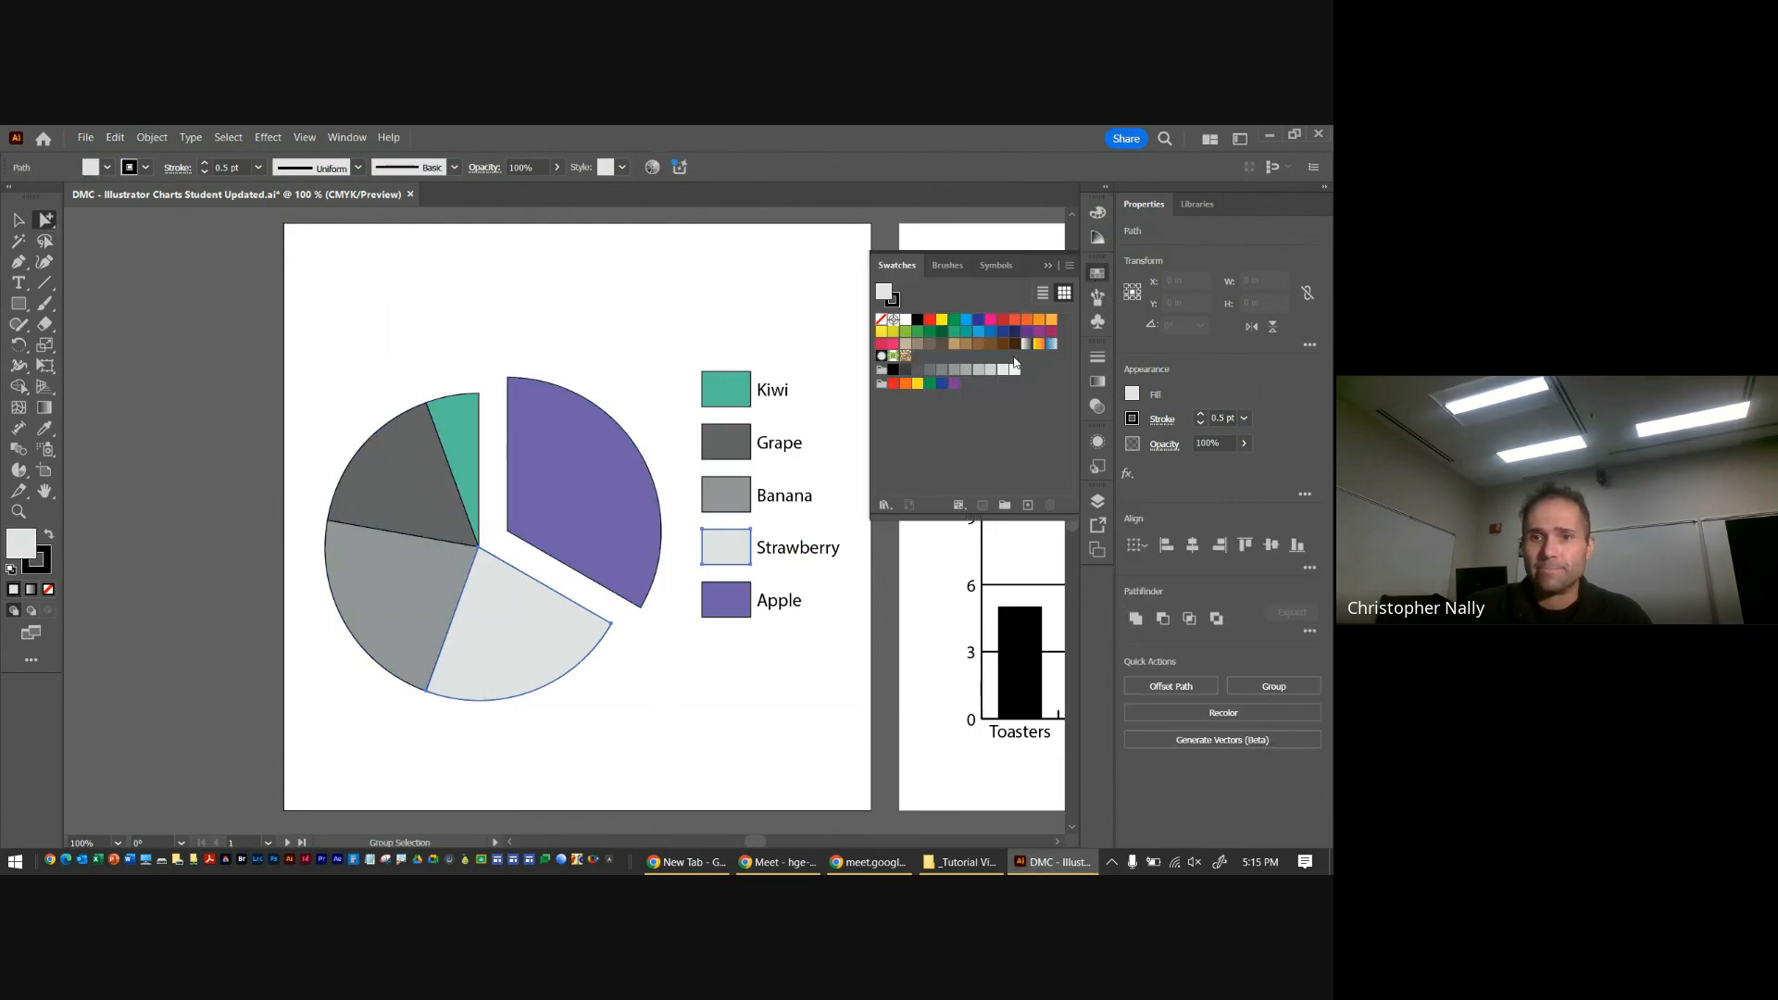
pyautogui.click(990, 319)
# Fill the Banana slice and legend box with an orange-red swatch and the Grape slice and legend box with light green
pyautogui.click(375, 565)
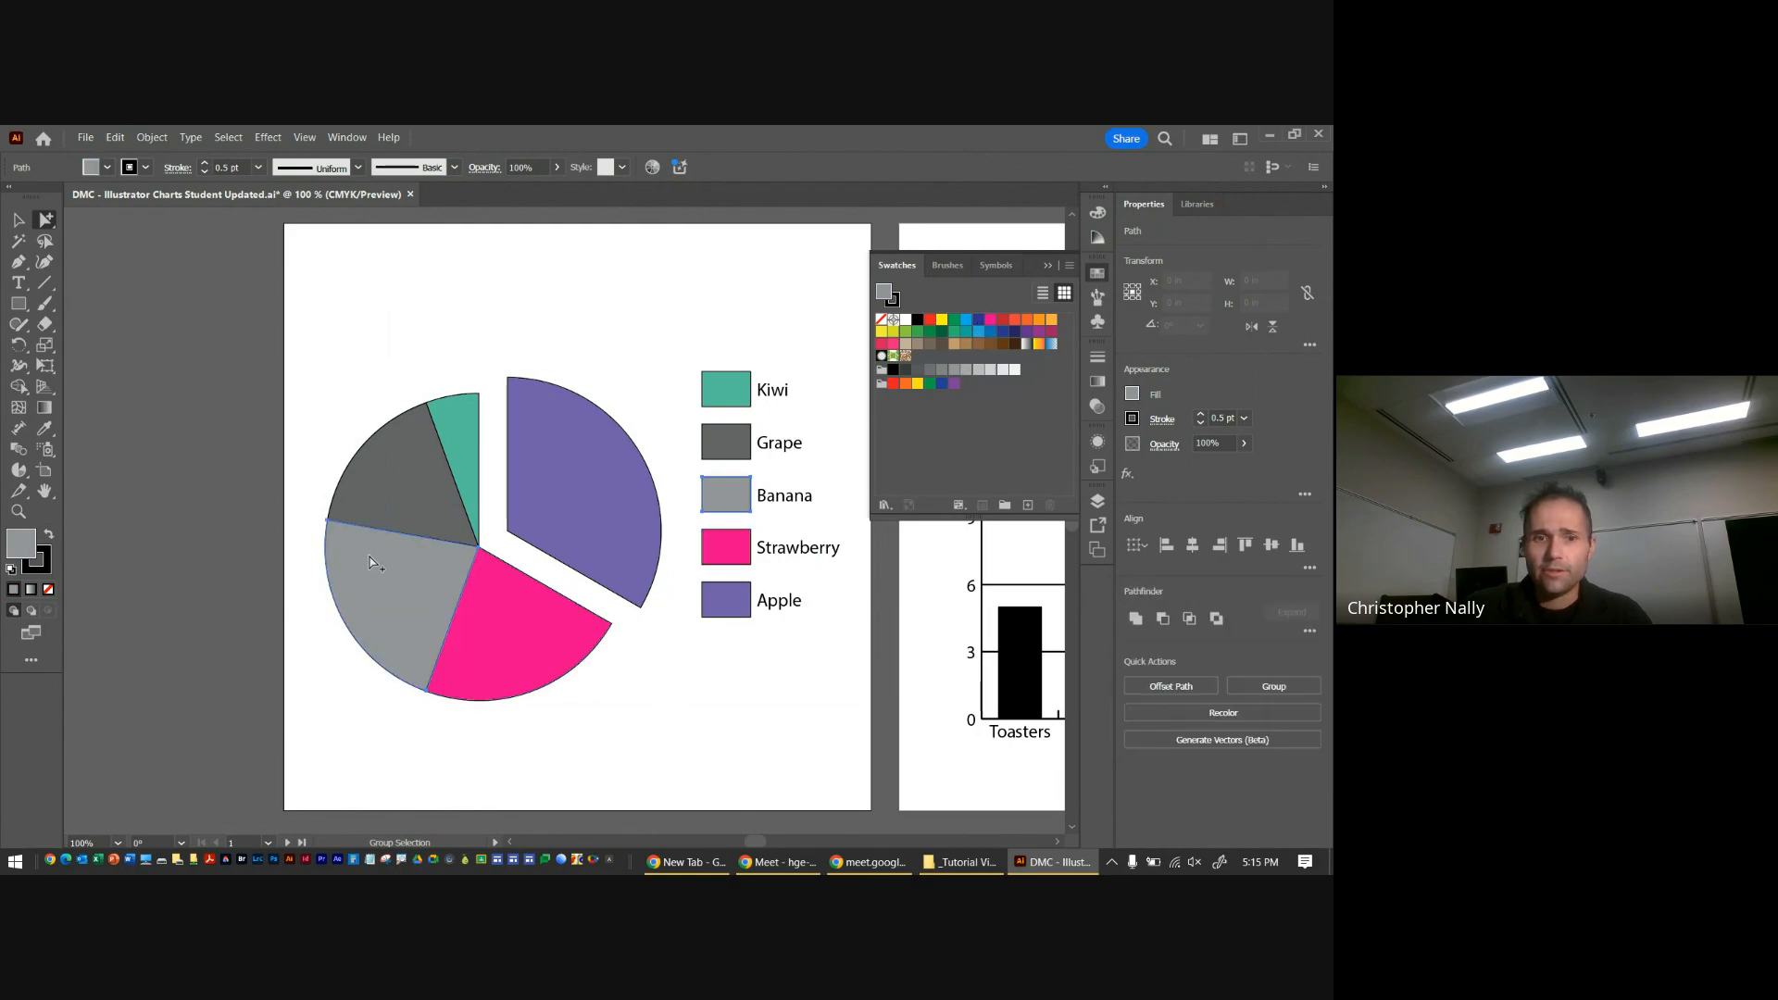
pyautogui.click(1015, 321)
pyautogui.click(425, 500)
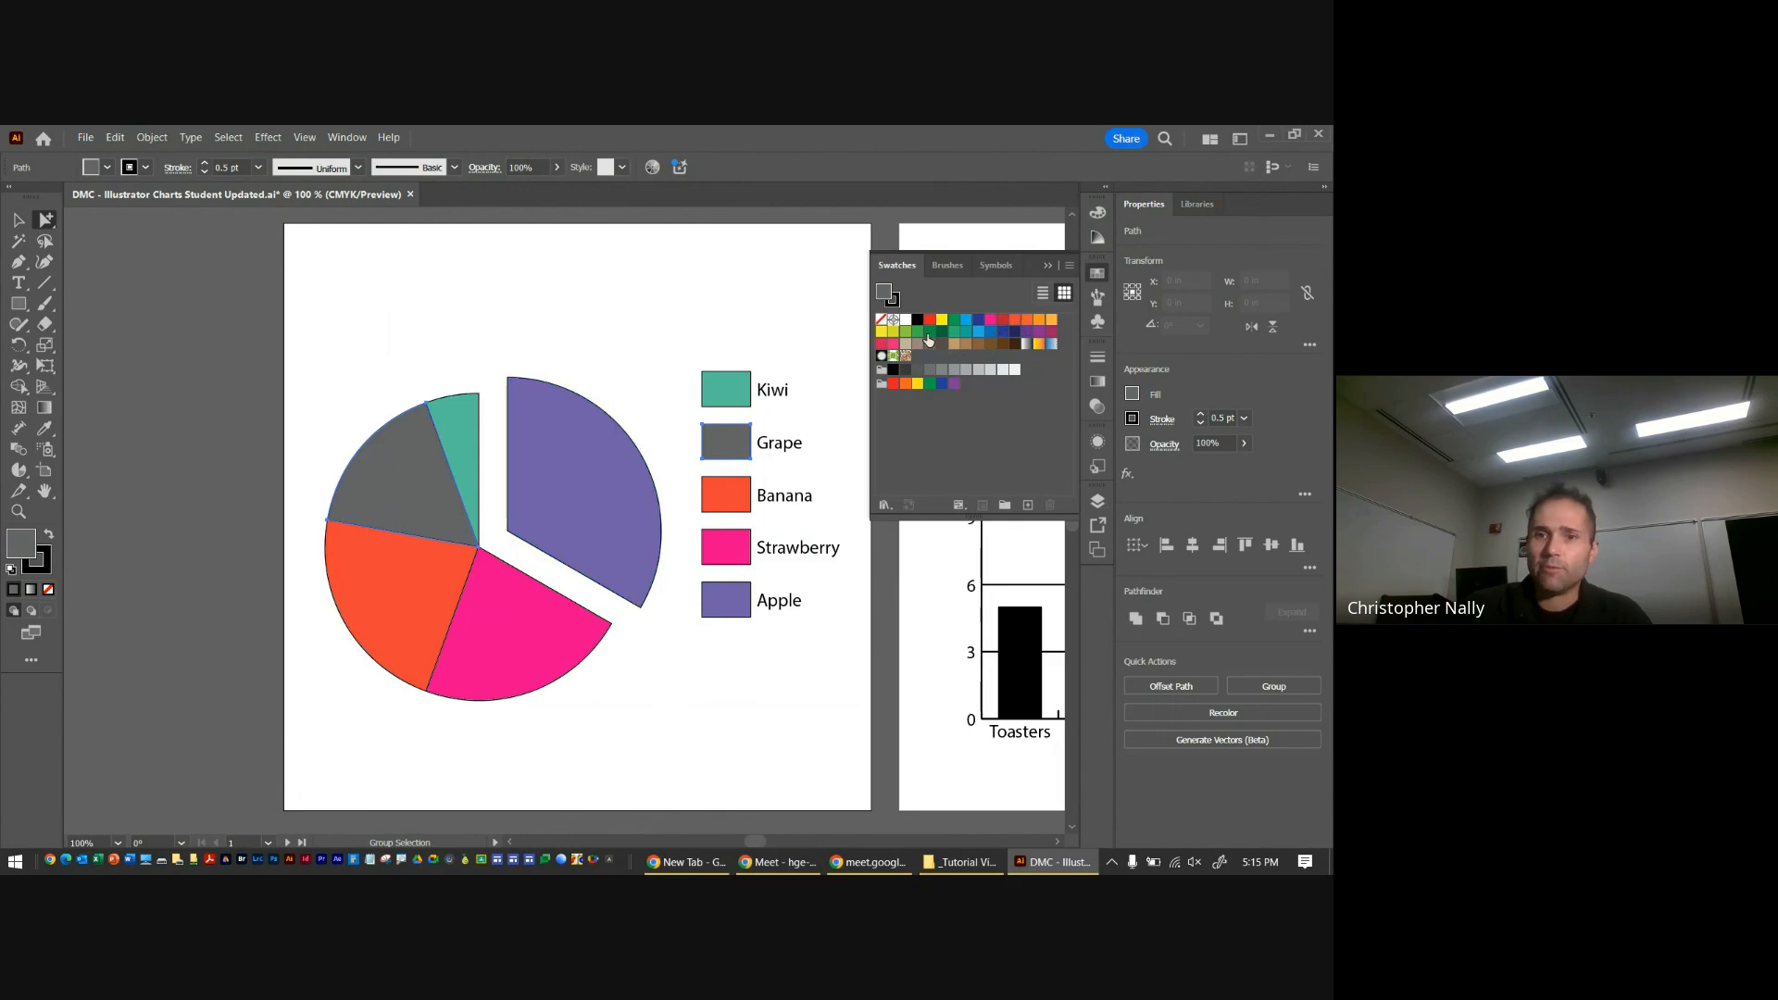
pyautogui.click(909, 334)
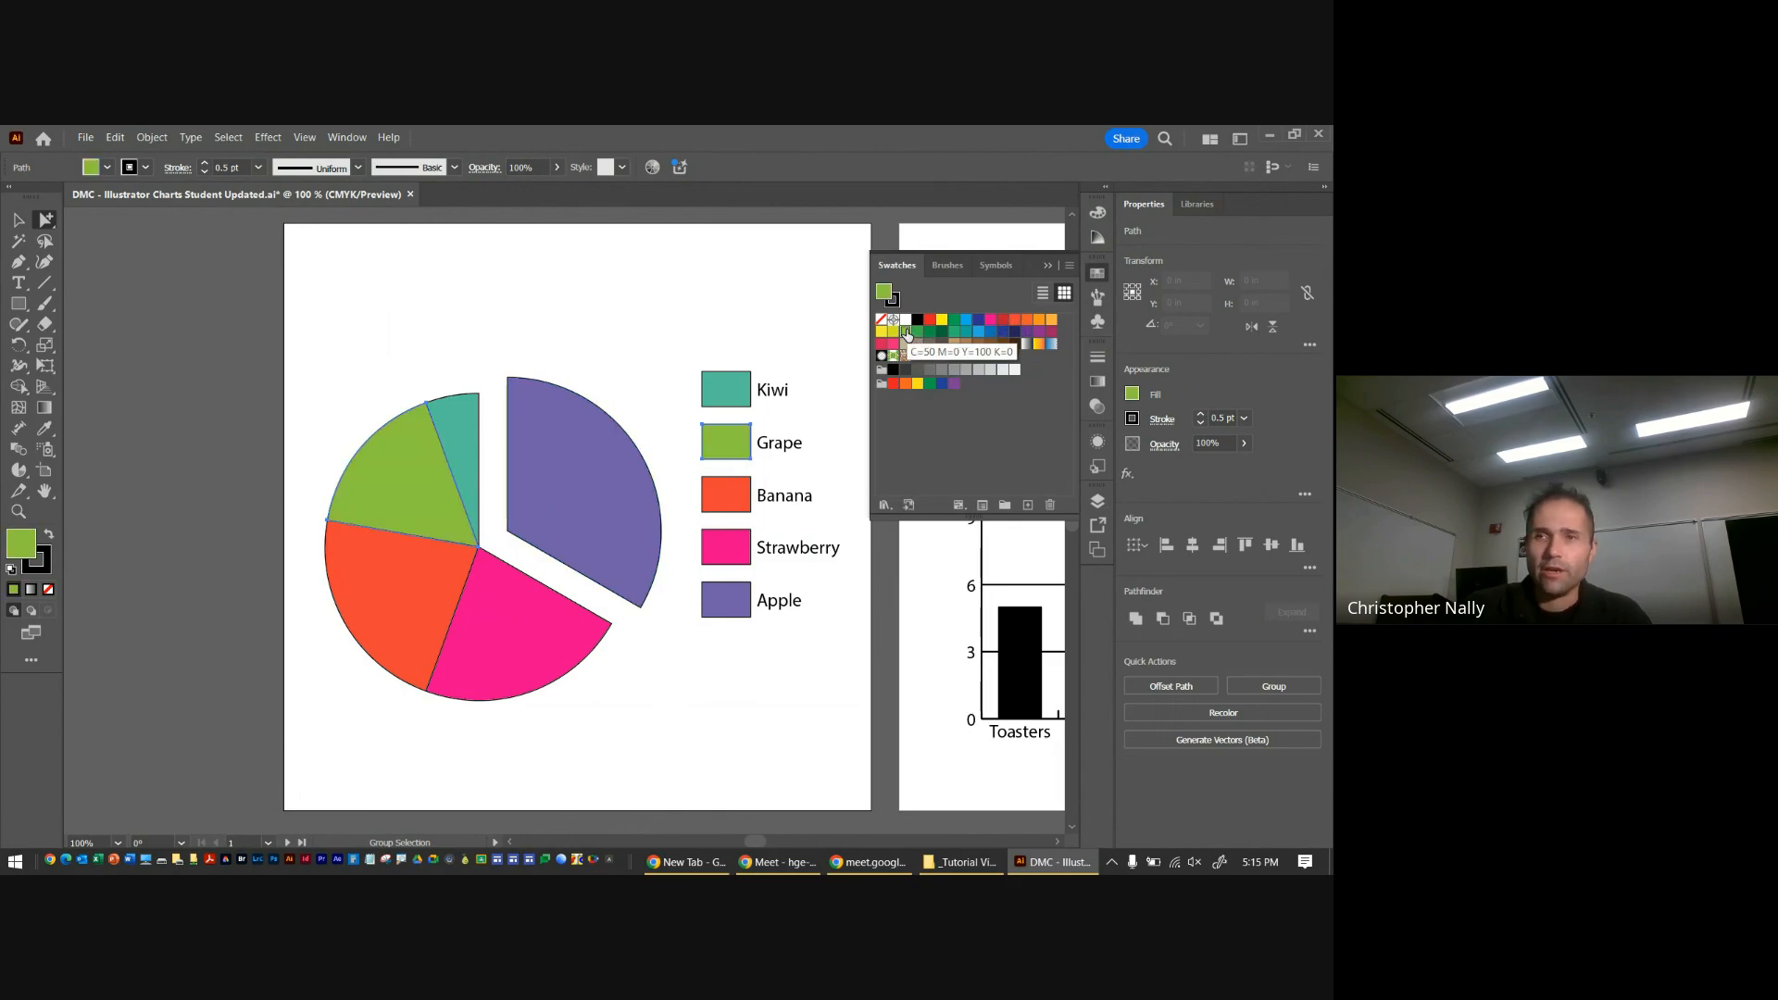
# Switch to the Selection tool, deselect the chart and collapse the Swatches panel
pyautogui.click(19, 226)
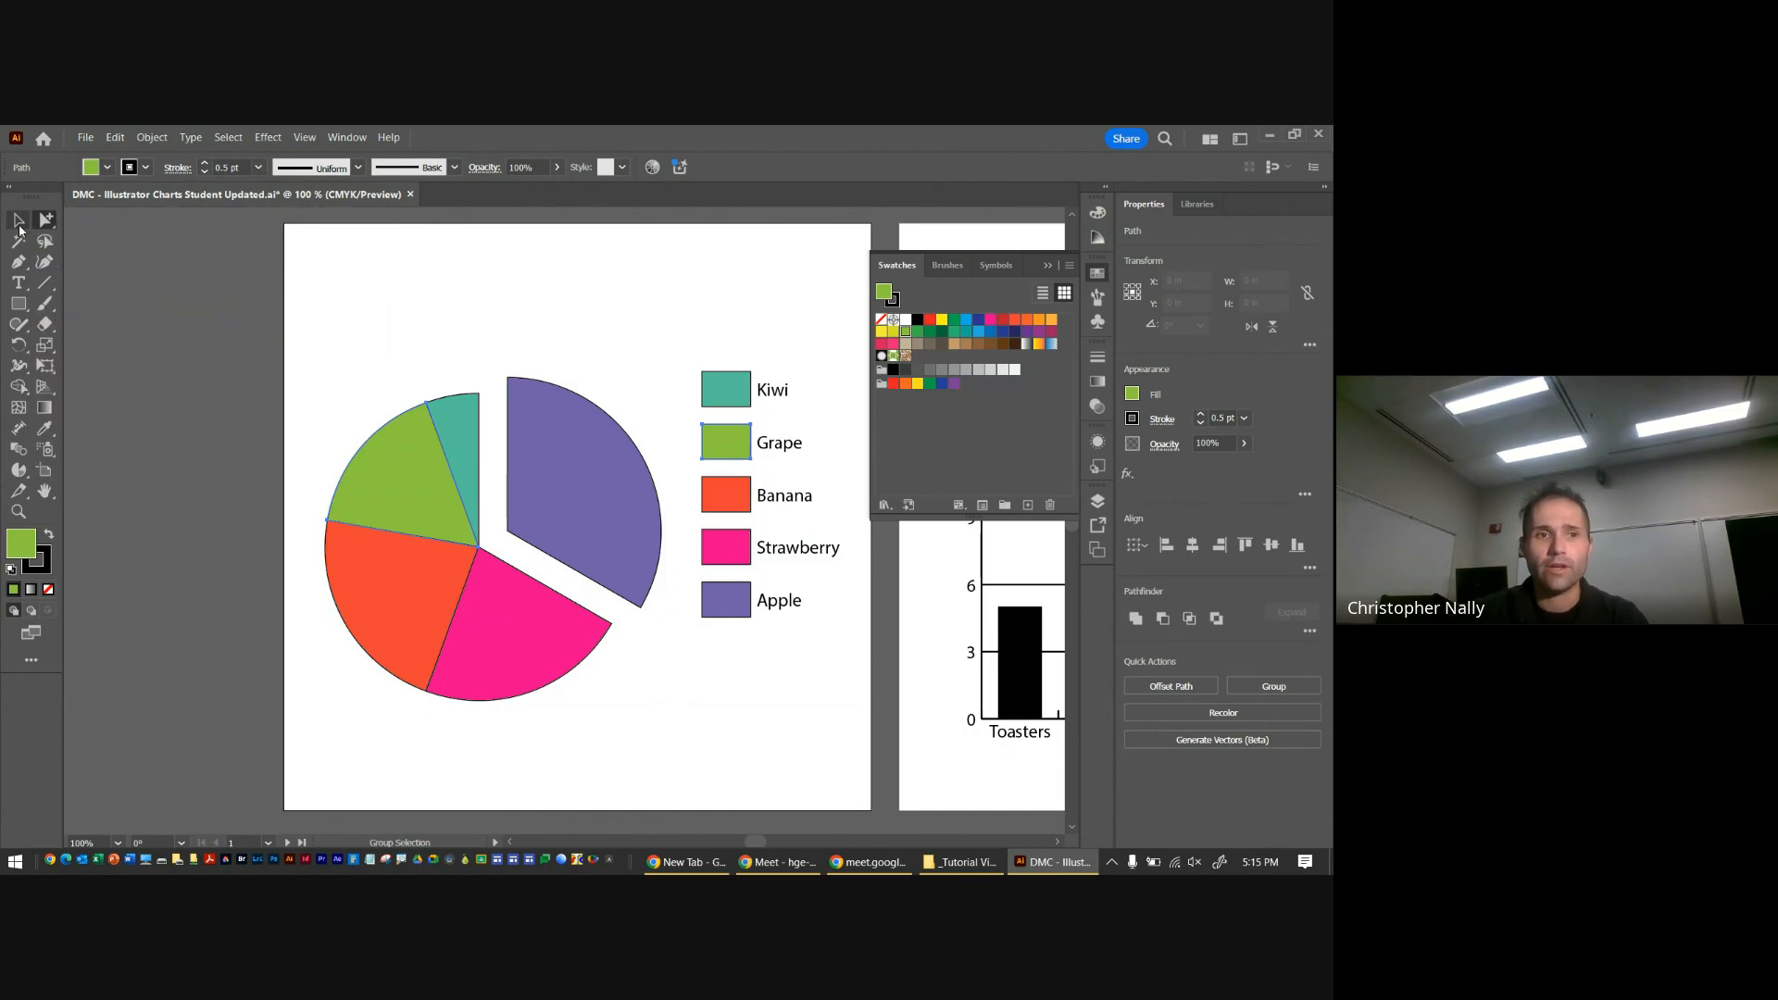
pyautogui.click(351, 291)
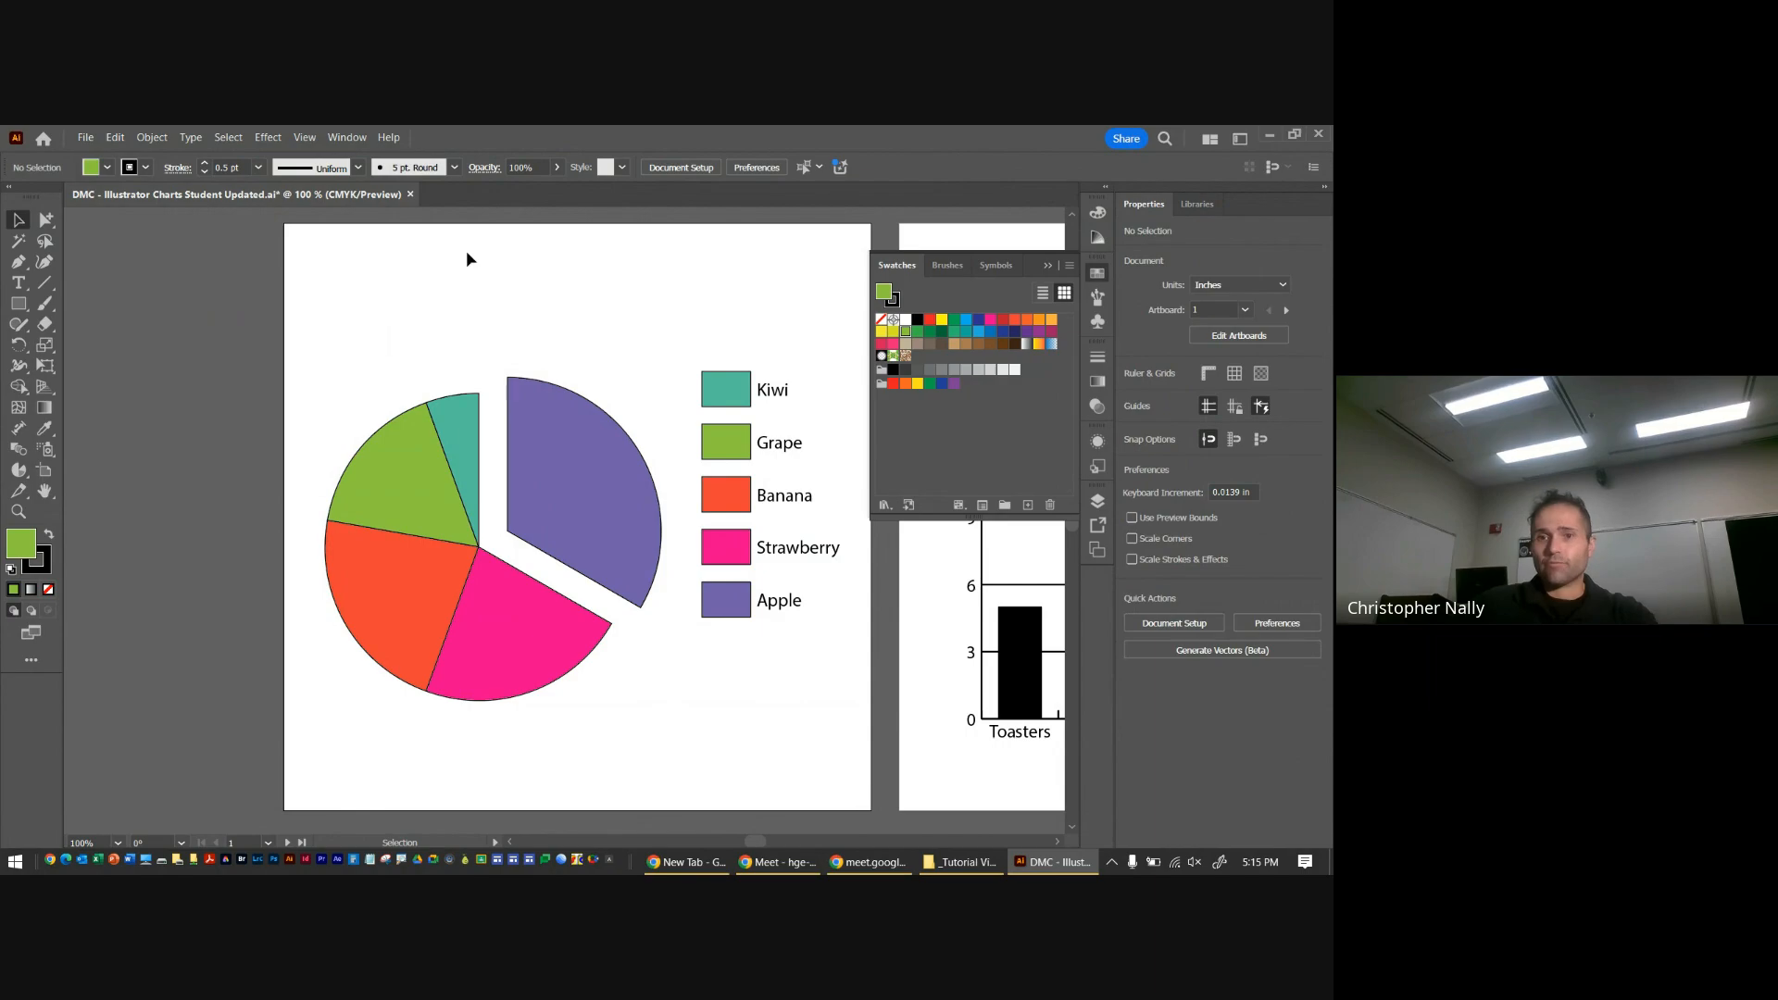
pyautogui.click(1047, 266)
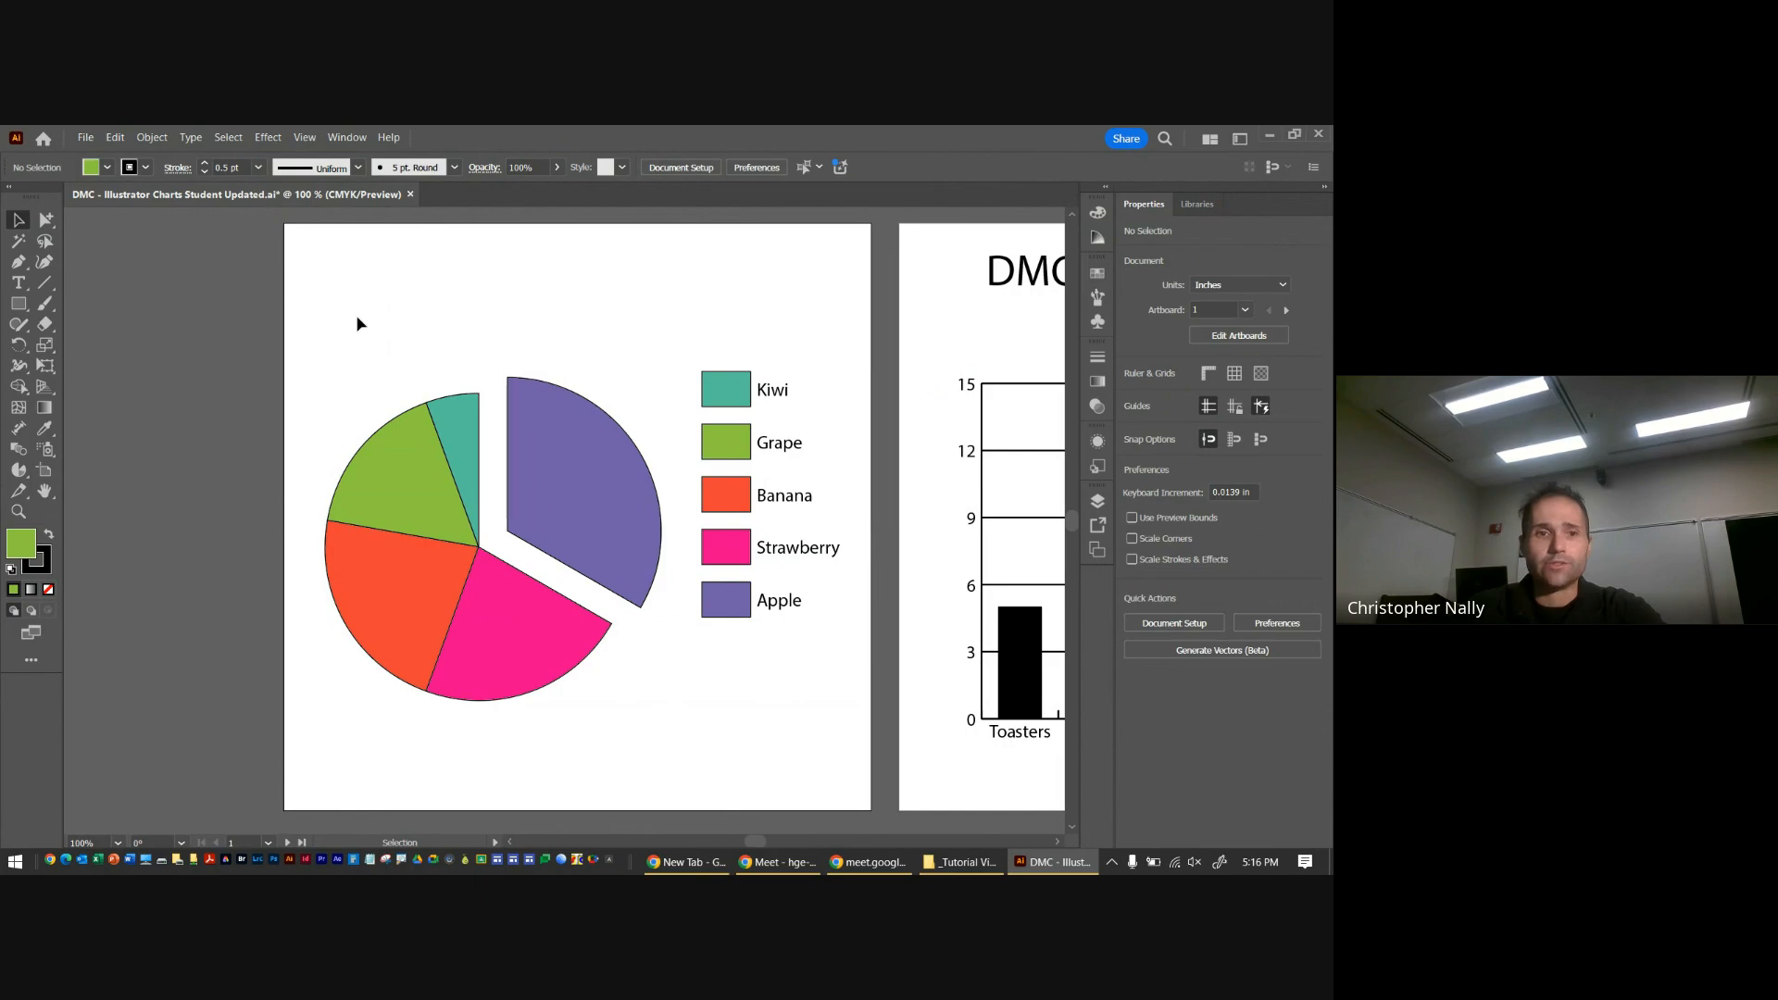